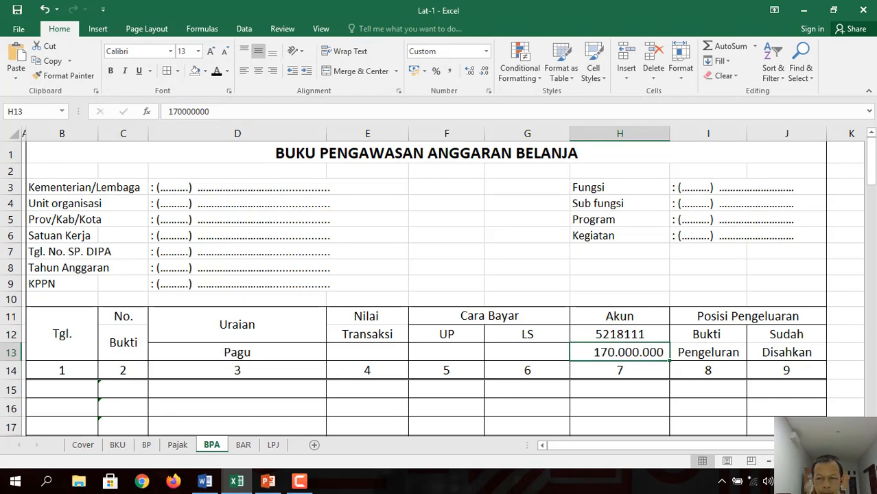
Step: Apply the black font colour to the Pagu amount in H43 of the second budget supervision book, account 522111
scroll(439, 282, down, 4)
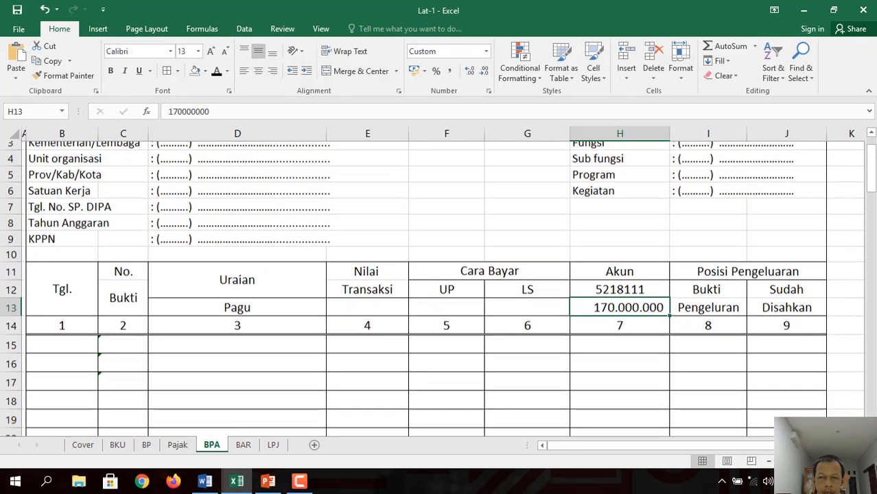
scroll(440, 288, down, 4)
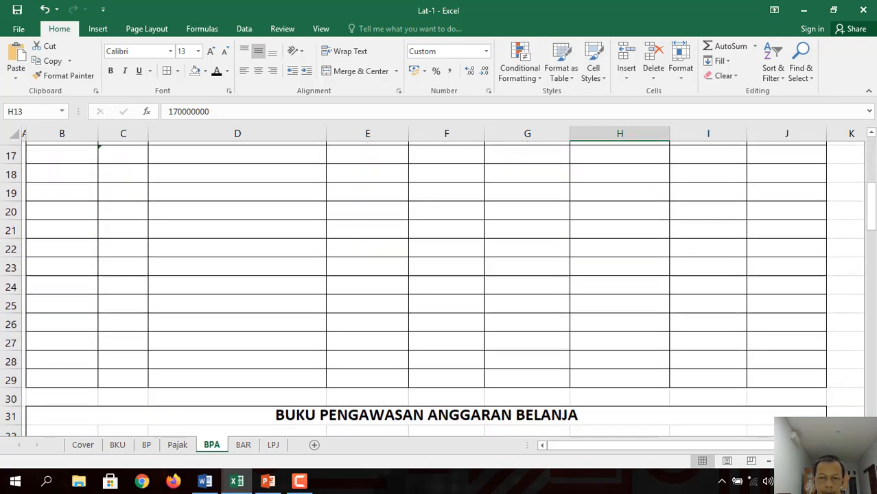
scroll(678, 376, down, 1)
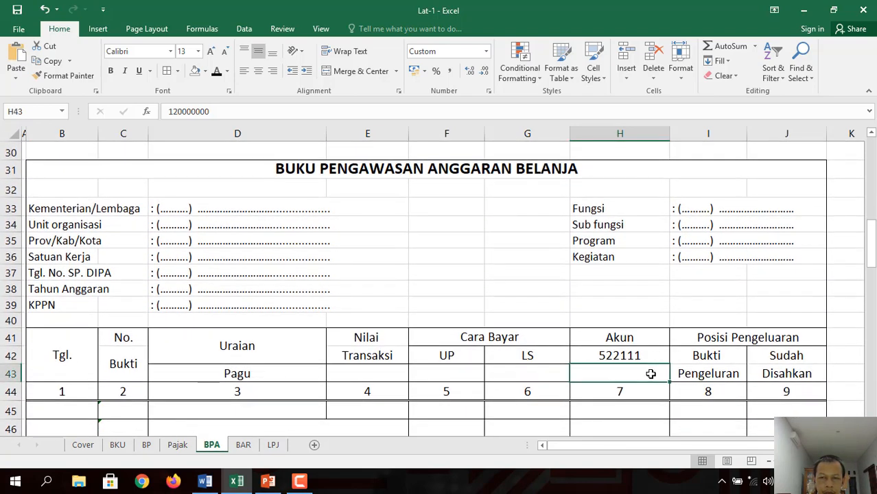
click(217, 71)
Step: Apply the black font colour to the Pagu amount in H73 of the third budget supervision book, account 522112
key(Down)
key(Down)
key(Down)
key(Down)
key(Down)
key(Down)
key(Down)
key(Down)
key(Down)
key(Down)
key(Down)
key(Down)
key(Down)
key(Down)
key(Down)
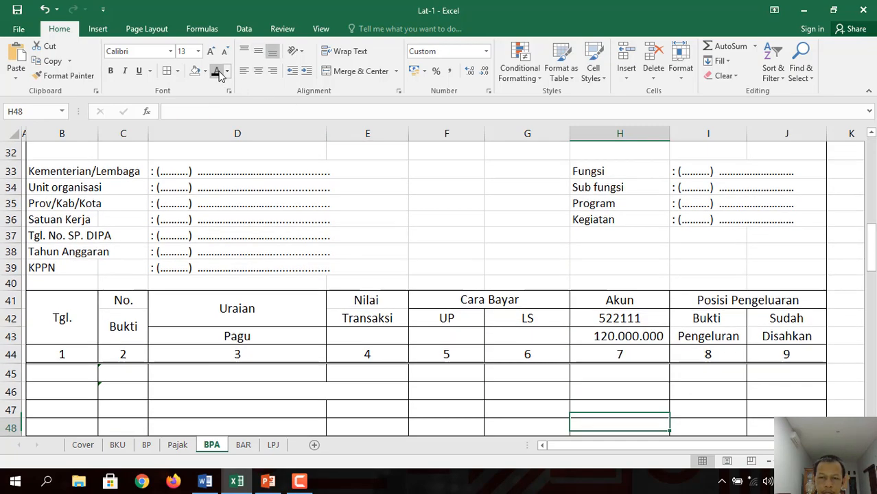
key(Down)
key(Down)
key(Down)
key(Down)
key(Down)
key(Down)
key(Down)
key(Down)
key(Down)
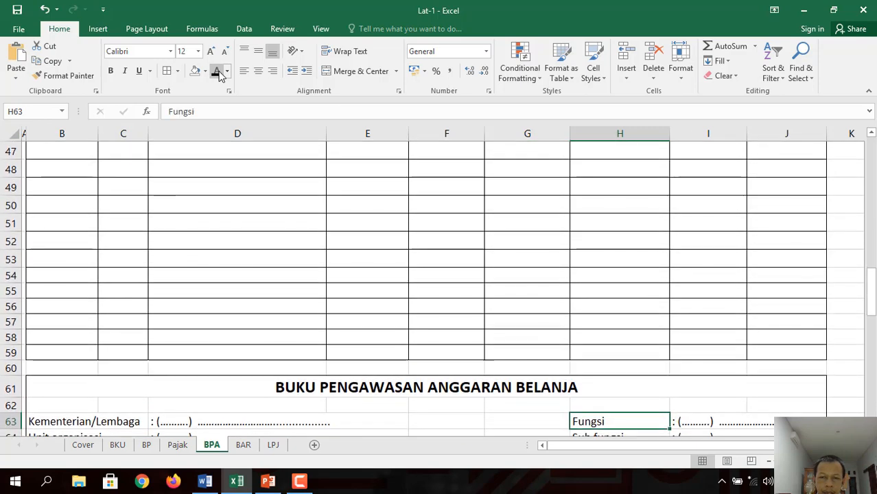
key(Down)
key(Down)
key(Down)
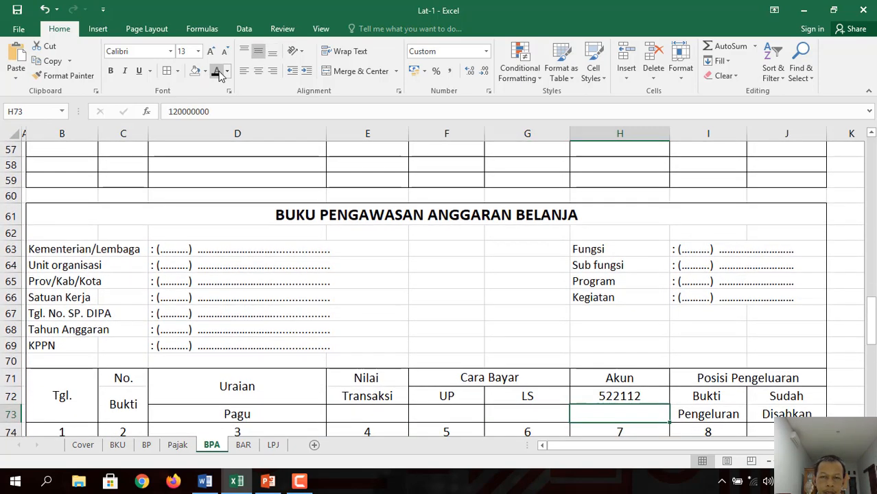
click(217, 71)
Step: Apply the black font colour to the Pagu amount in H96 of the fourth budget supervision book, account 521115
key(Down)
key(Down)
key(Down)
key(Down)
key(Down)
key(Down)
key(Down)
key(Down)
key(Down)
key(Down)
key(Down)
key(Down)
key(Down)
key(Down)
key(Down)
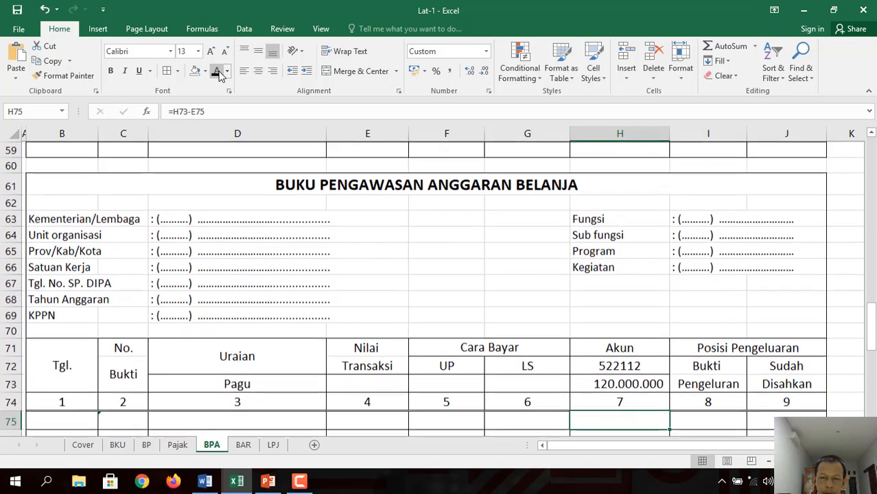
key(Down)
key(Down)
key(Down)
key(Down)
key(Down)
key(Down)
key(Down)
key(Down)
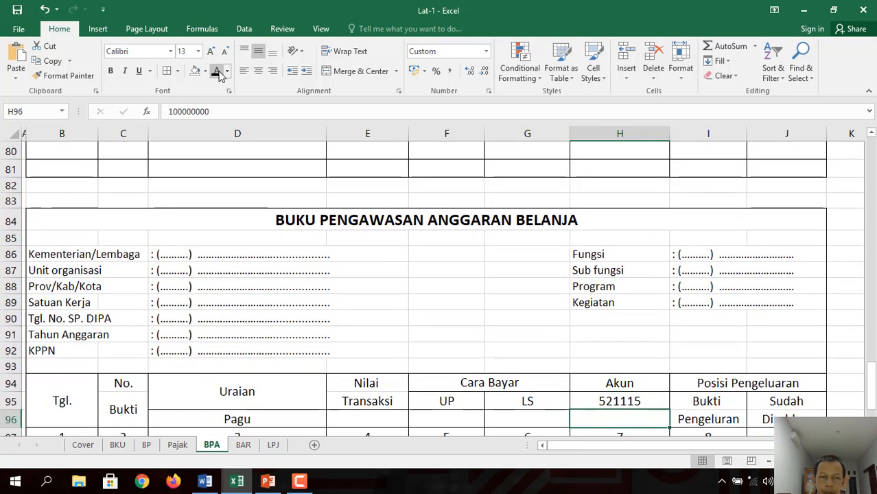
click(217, 72)
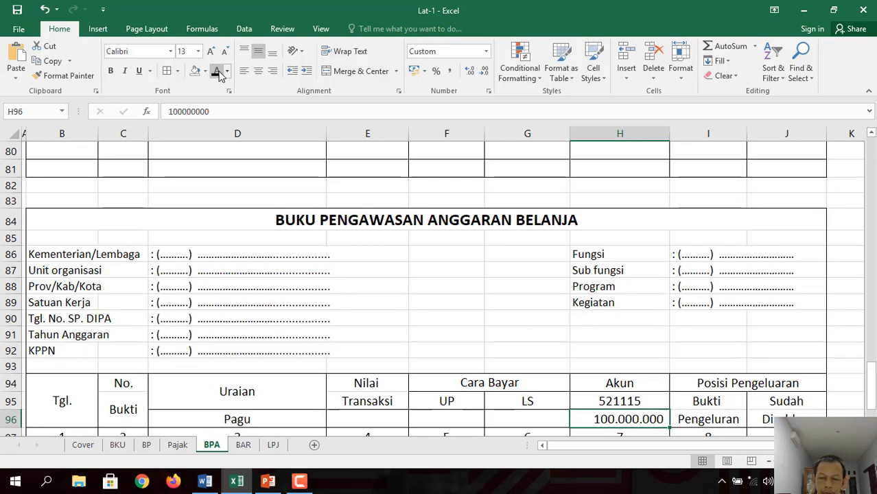
Step: Look over the budget supervision books from the last one back up to the title row of the first
key(Down)
key(Down)
key(Down)
key(Down)
key(Down)
key(Down)
key(Down)
key(Down)
key(Down)
key(Down)
key(Down)
key(Down)
key(Down)
key(Down)
key(Down)
key(Down)
key(Down)
key(Up)
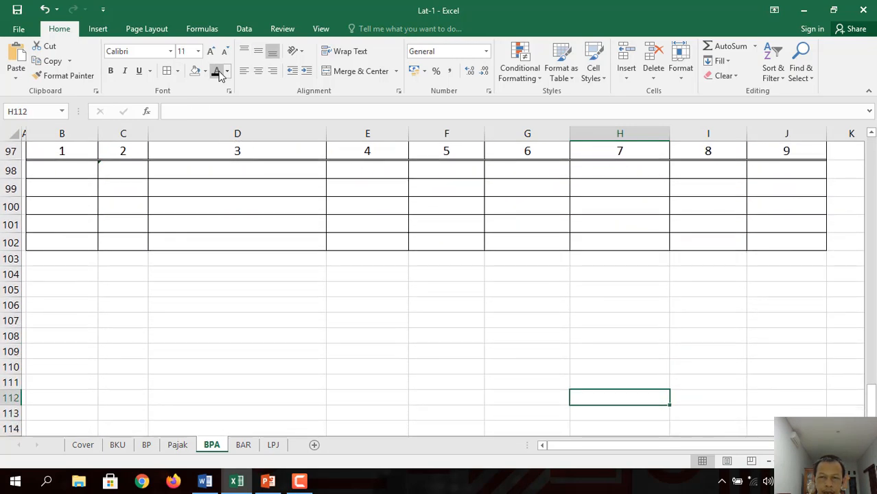
key(Up)
key(Up)
key(Up)
key(Up)
key(Up)
key(Up)
key(Up)
key(Up)
key(Up)
key(Up)
key(Up)
key(Up)
key(Up)
key(Up)
key(Up)
key(Up)
key(Up)
key(Up)
key(Up)
key(Up)
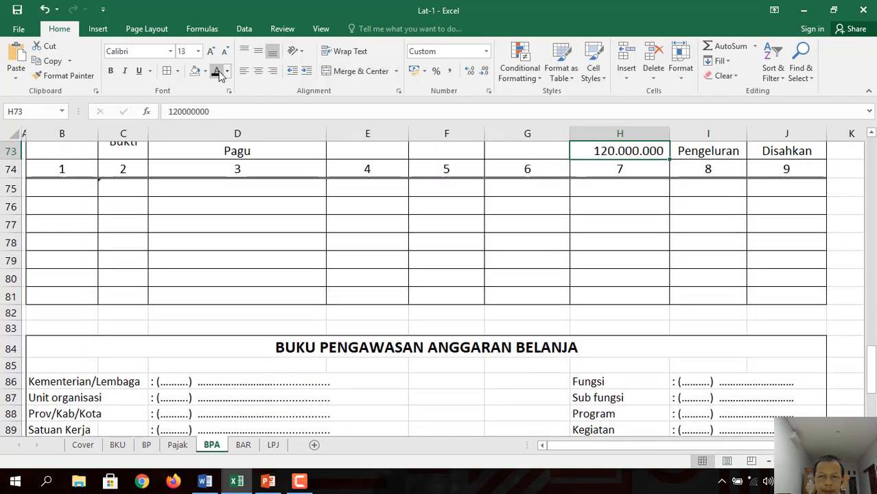
key(Up)
key(Up)
key(Up)
key(Up)
key(Up)
key(Up)
key(Up)
key(Up)
key(Up)
key(Up)
key(Up)
key(Up)
key(Up)
key(Up)
key(Up)
key(Up)
key(Up)
key(Up)
key(Up)
key(Up)
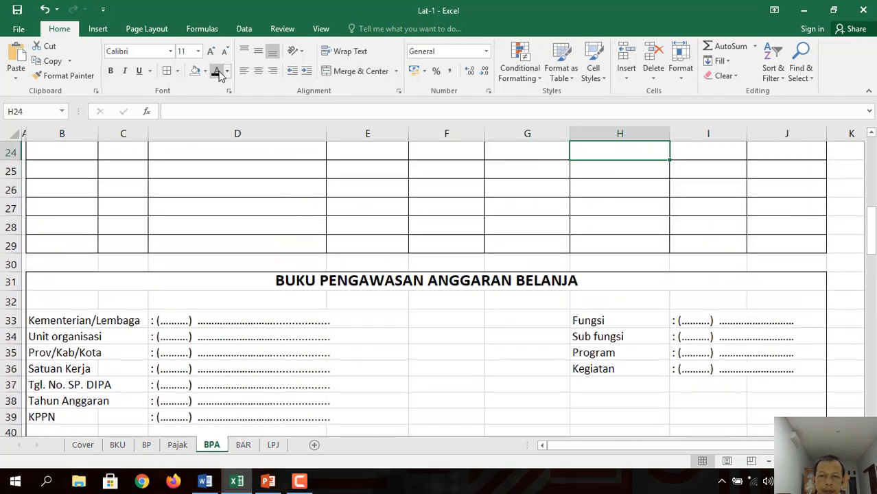
key(Up)
key(Up)
key(Up)
key(Up)
key(Up)
key(Up)
key(Up)
key(Up)
key(Up)
key(Up)
key(Up)
key(Up)
key(Up)
key(Up)
key(Up)
key(Up)
key(Up)
key(Up)
key(Up)
key(Up)
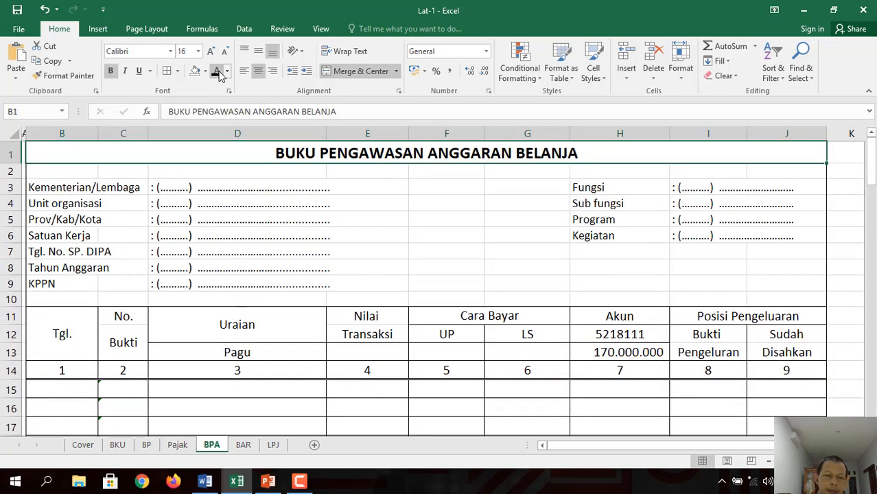
Step: Switch to the Word exercise and add the line "BKU D; BANK D; UP D" below the description of transaction 2
click(206, 483)
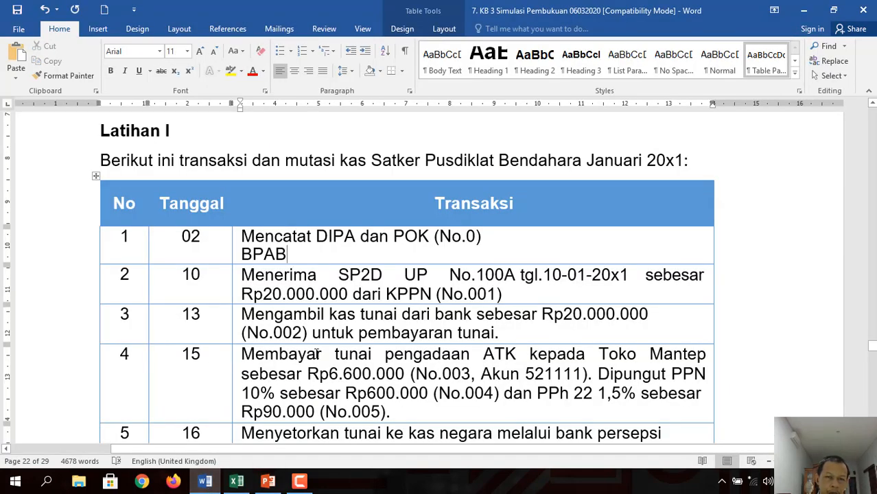
click(510, 296)
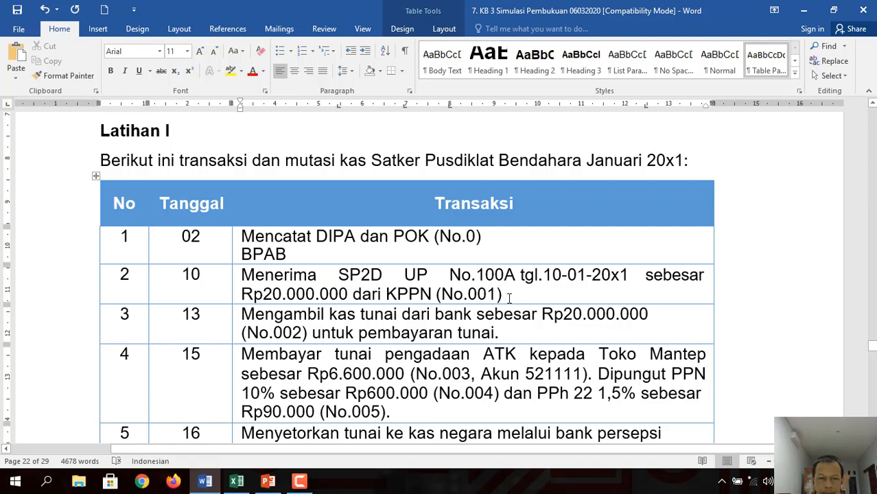
key(Return)
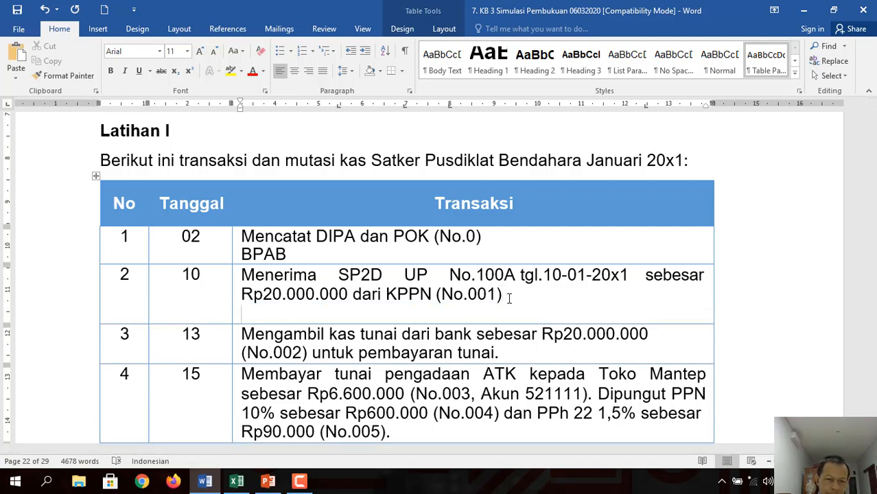
text(BKU )
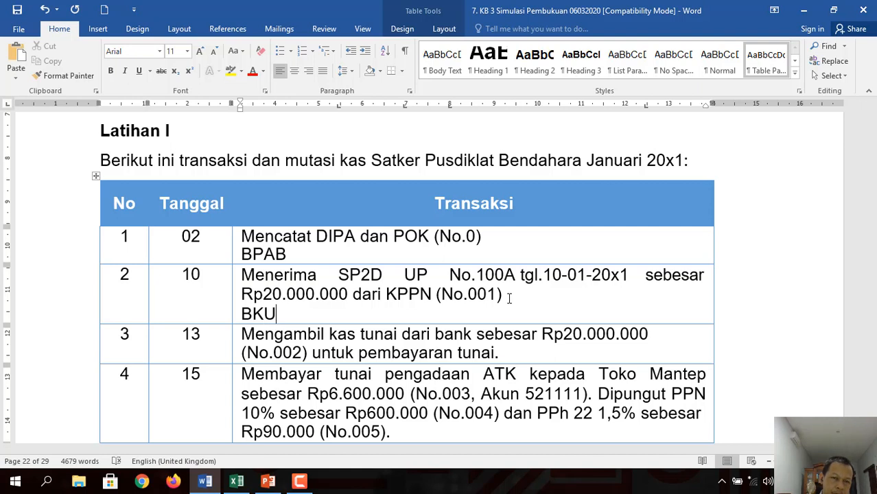
text(D)
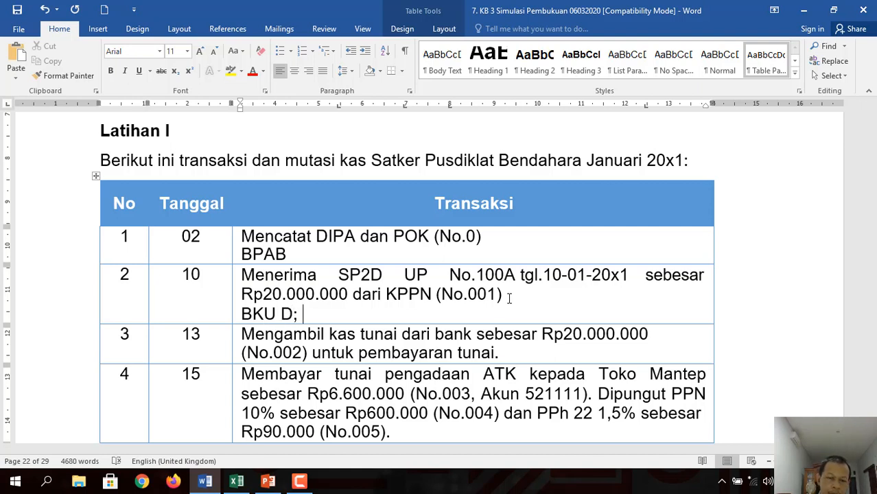
text(; BANK )
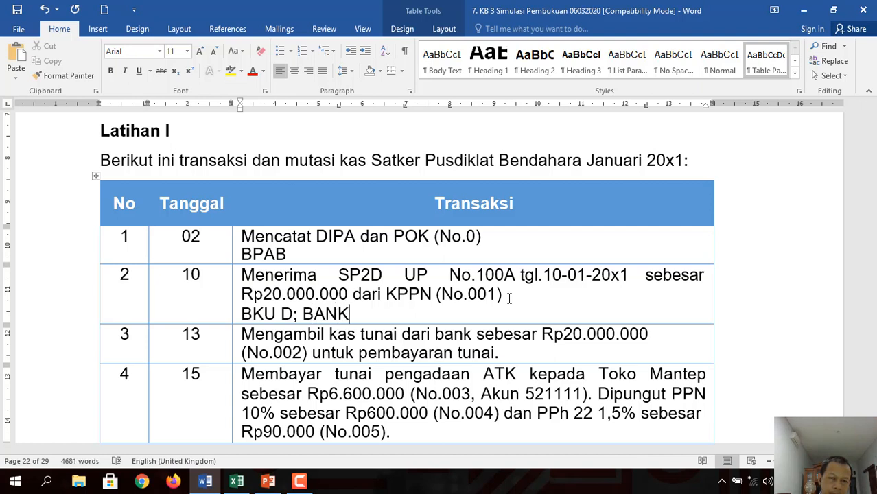
text(D)
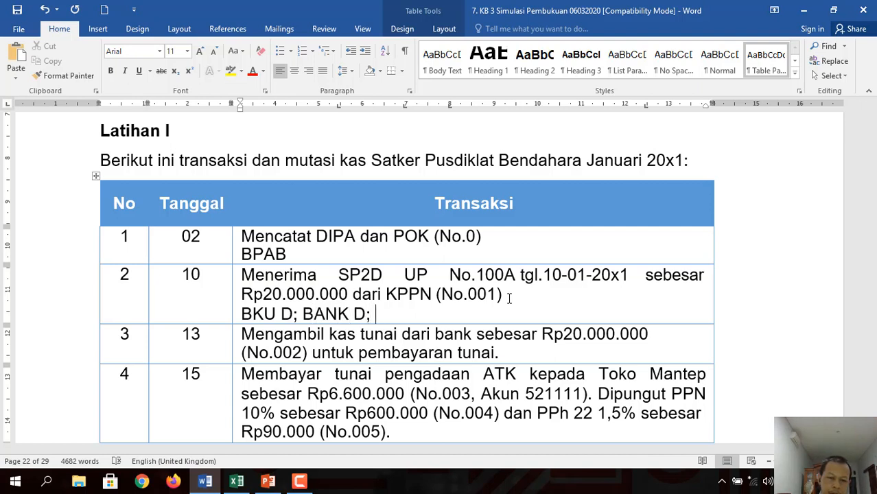
text(; UP D)
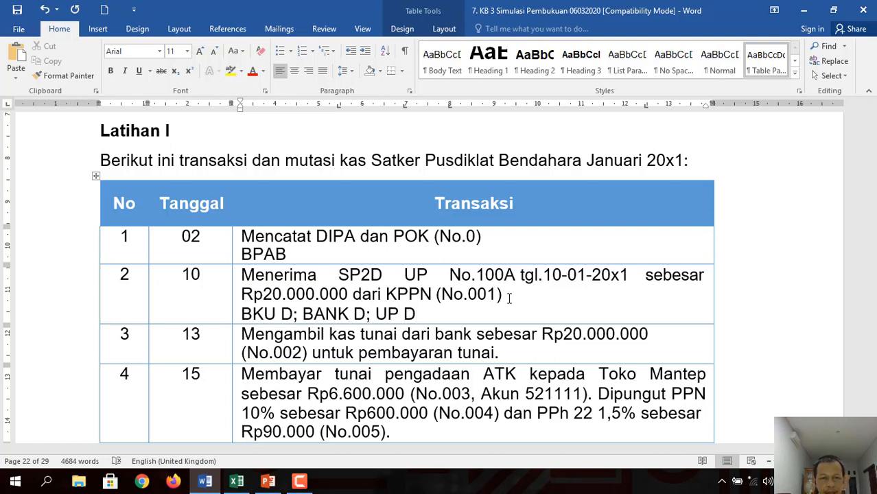
Step: Switch to Excel and apply the black font colour to the first entry row, C6:K6, of the BKU sheet
click(236, 482)
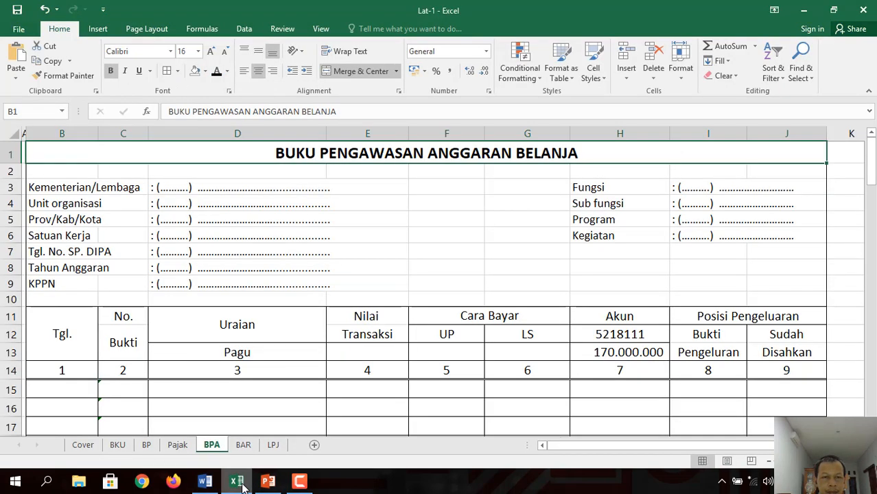
click(118, 445)
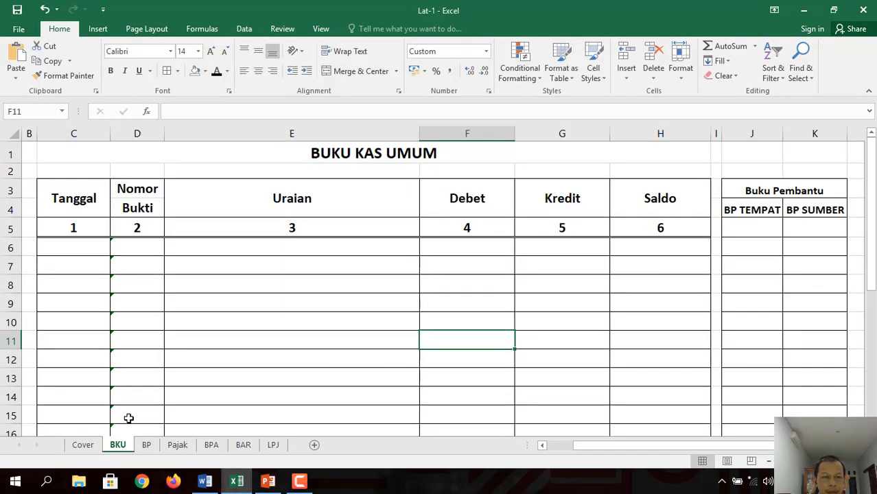
click(95, 260)
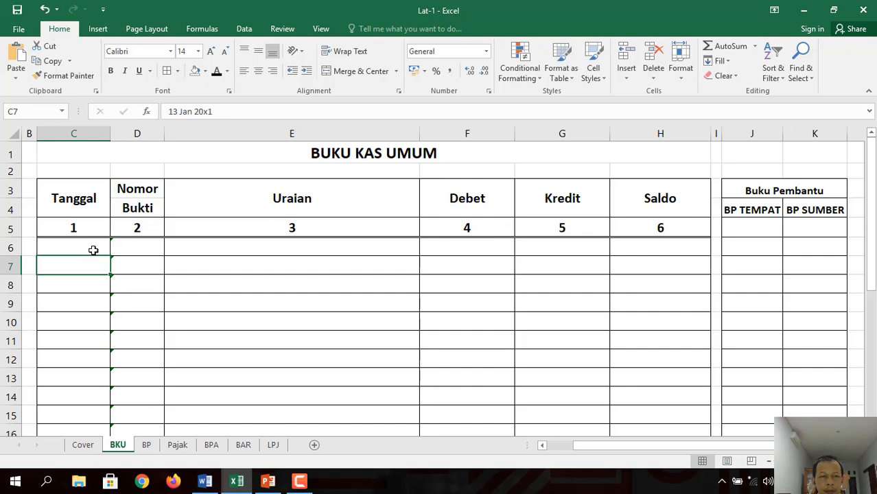
drag(93, 251, 790, 247)
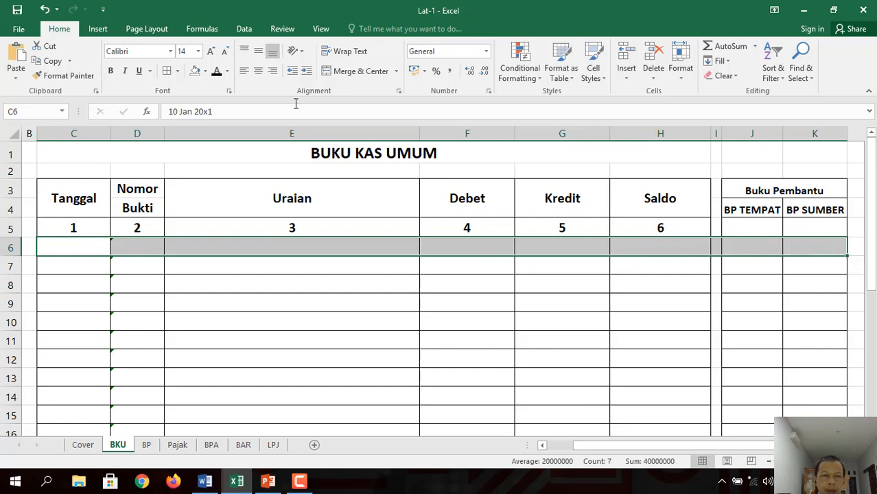
click(217, 73)
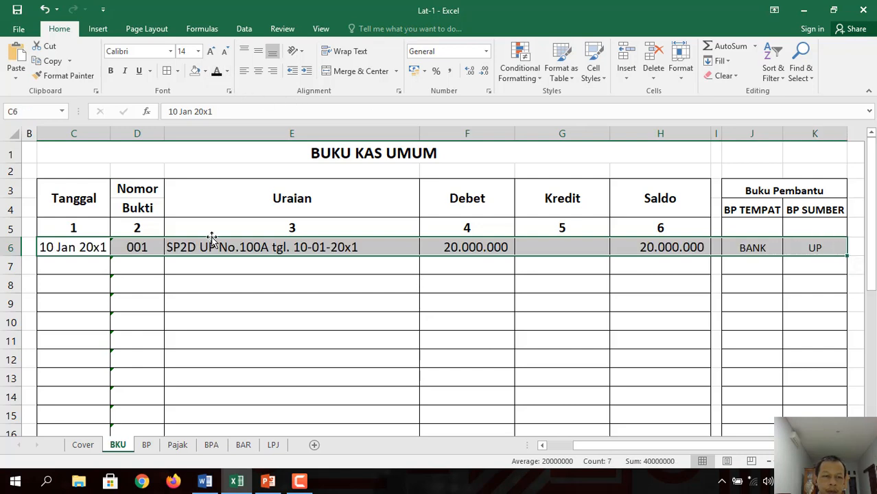
Step: Apply the black font colour to the first entry row, C16:H16, of Buku Pembantu Bank on the BP sheet
click(146, 444)
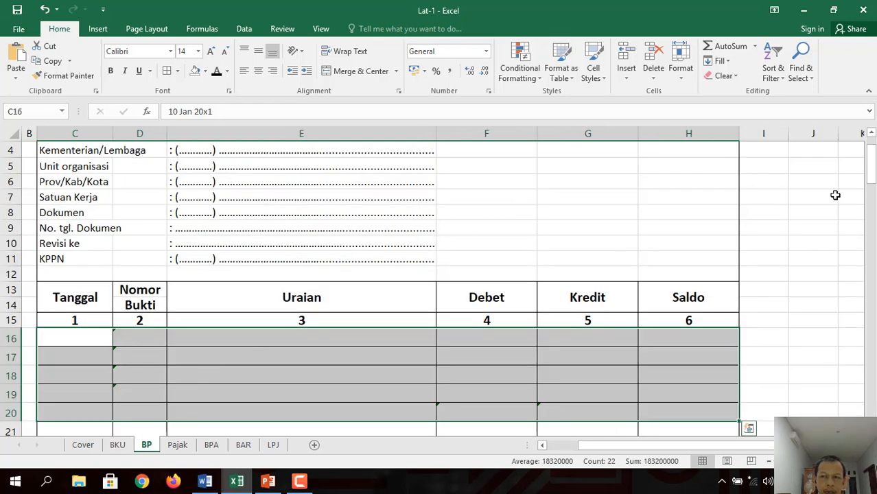
click(872, 135)
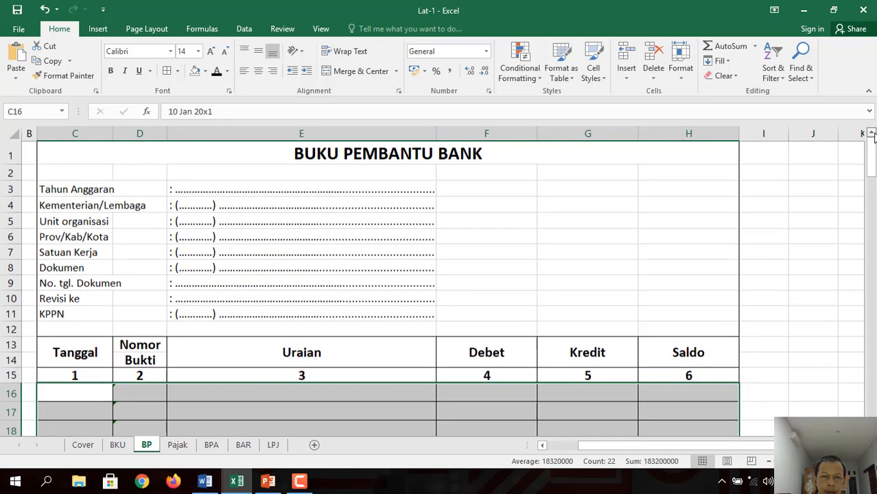
drag(66, 390, 688, 396)
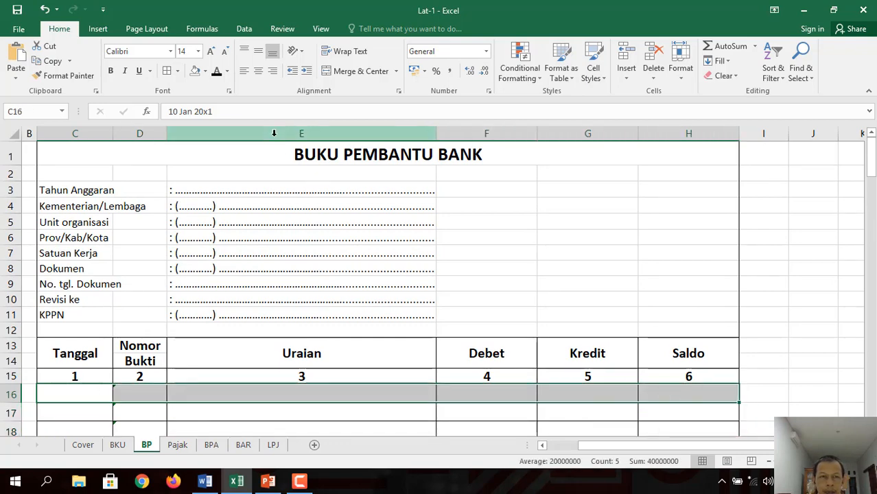
click(216, 72)
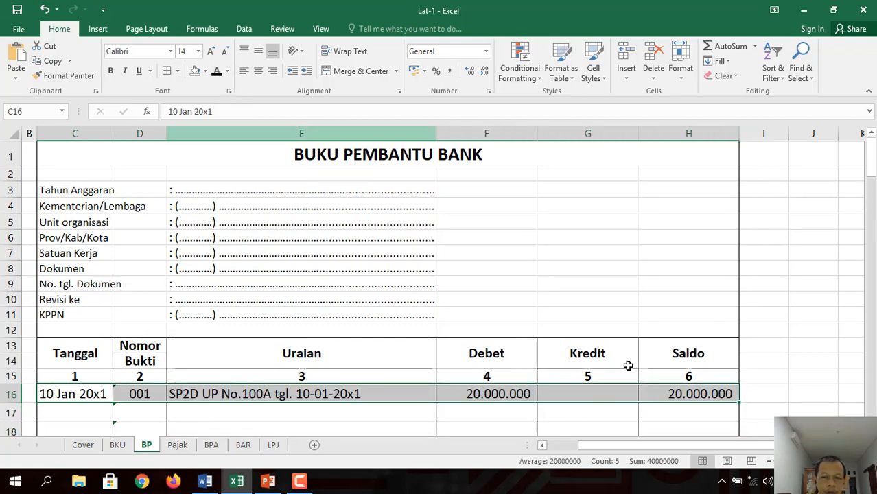
Step: Apply the black font colour to the first entry row, C78:H78, of the third subsidiary ledger on the BP sheet
scroll(344, 263, down, 11)
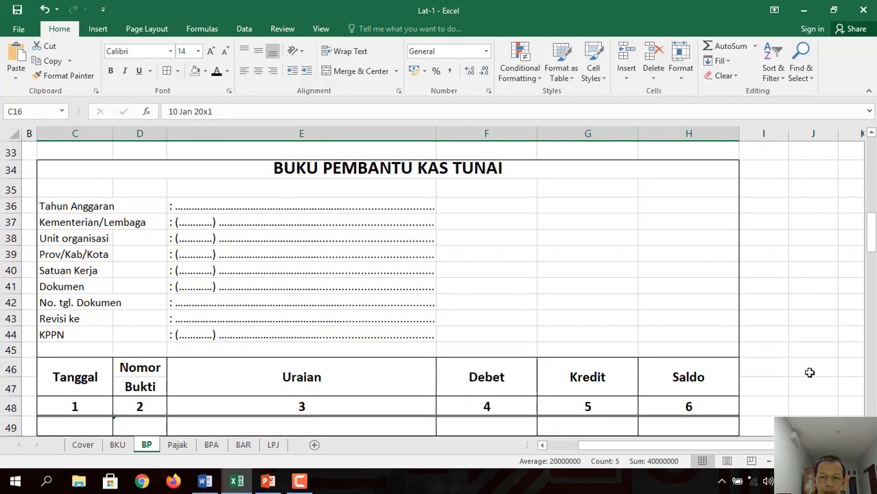
scroll(870, 412, down, 4)
scroll(870, 411, down, 7)
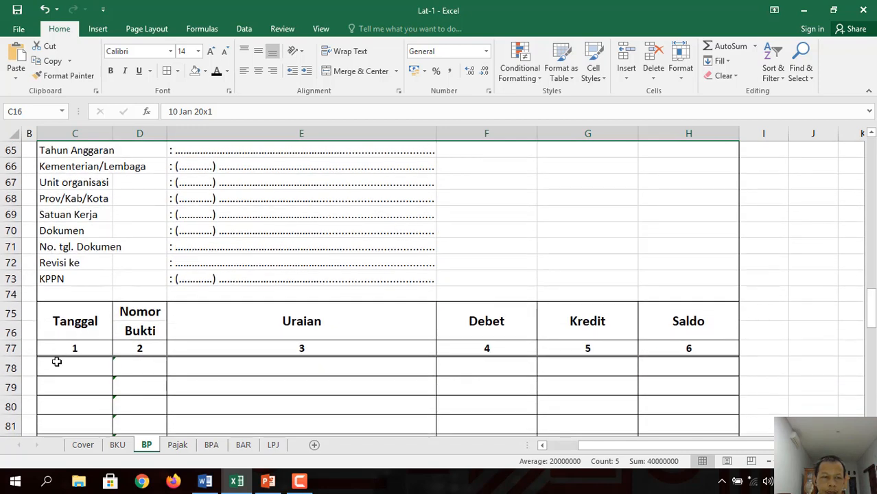
mouse_move(55, 363)
mouse_down()
mouse_move(232, 354)
mouse_move(689, 369)
mouse_up()
click(217, 71)
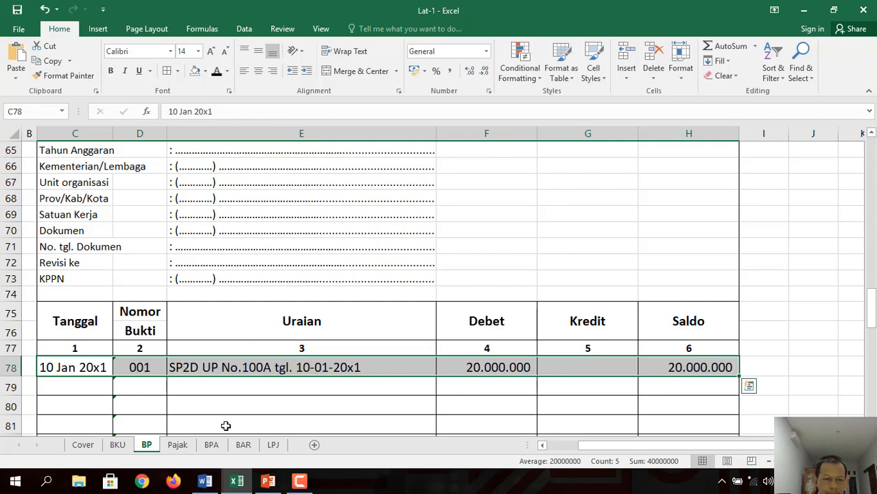
Step: Switch to the Word exercise and add the line "BKU D-K; BANK K; KAS TUNAI D" below the description of transaction 3
click(205, 483)
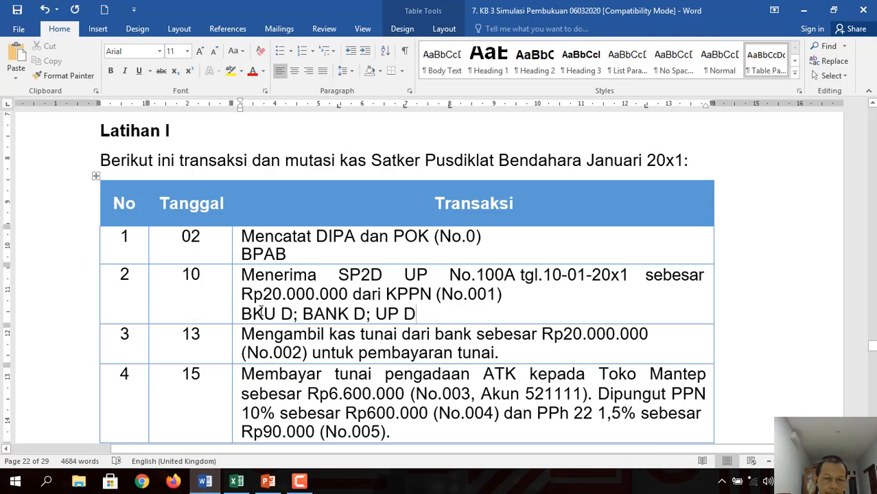
click(503, 354)
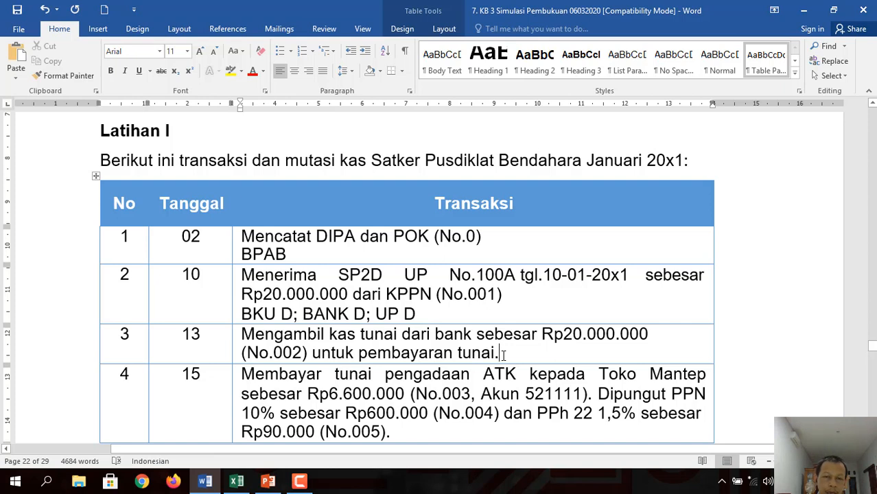
key(Return)
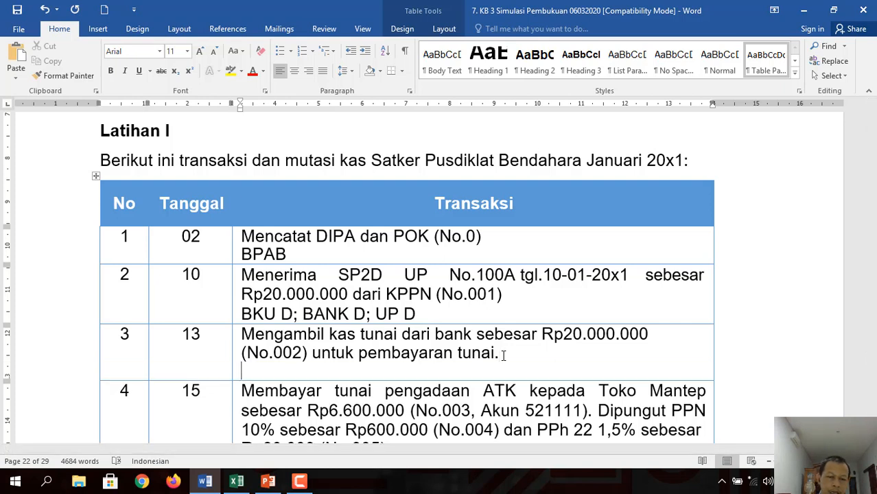
text(BKU)
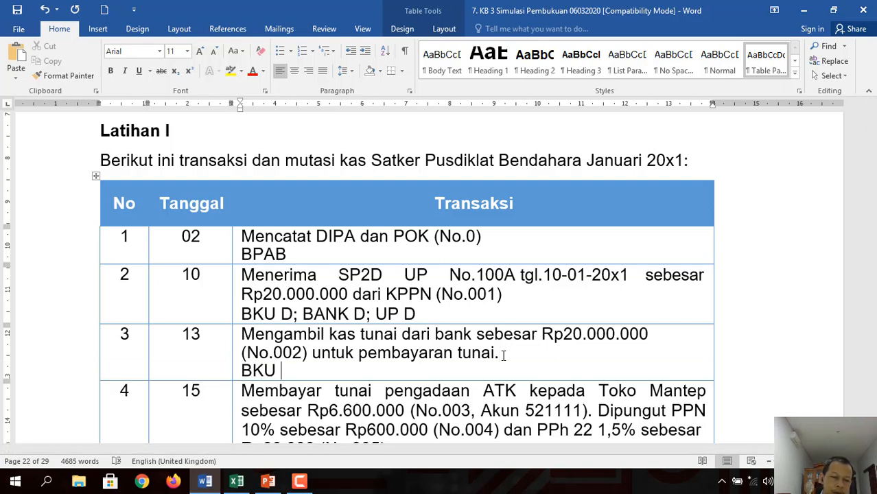
text( D-)
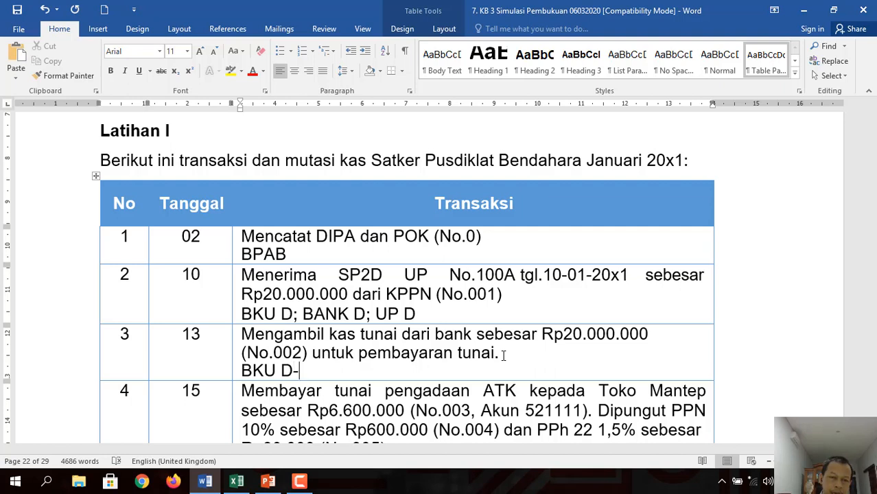
text(K)
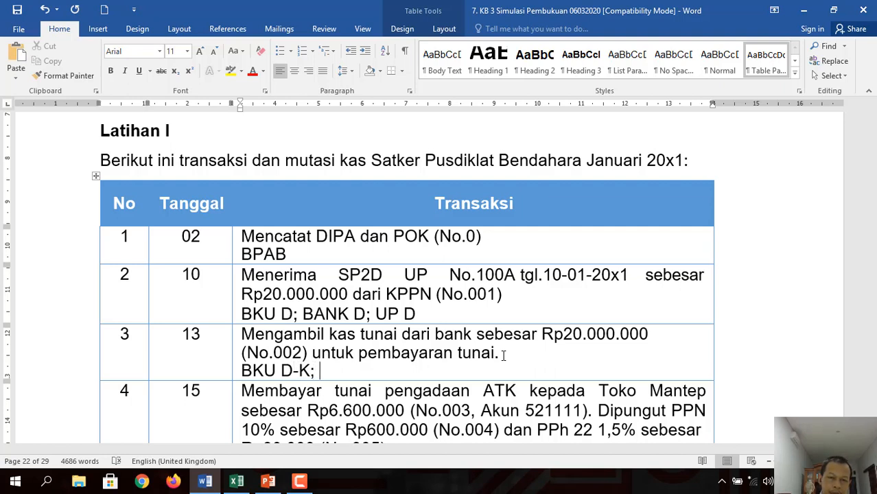
text(; BANK)
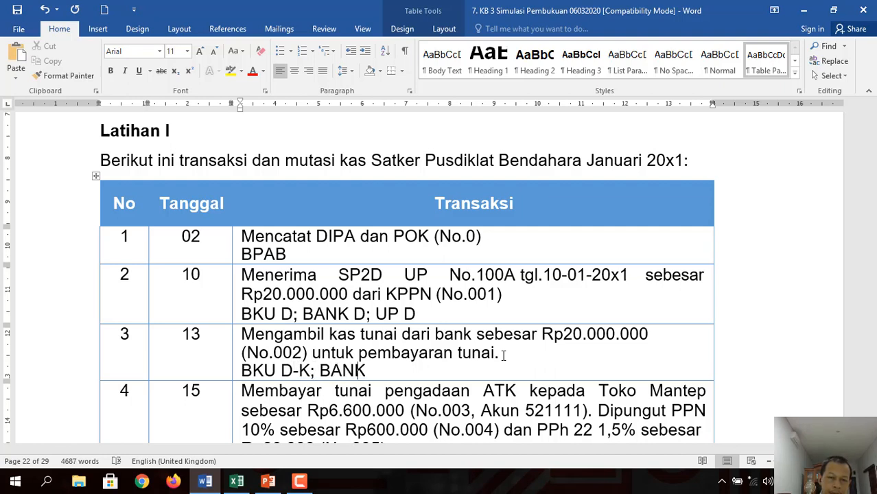
text( K; KAS )
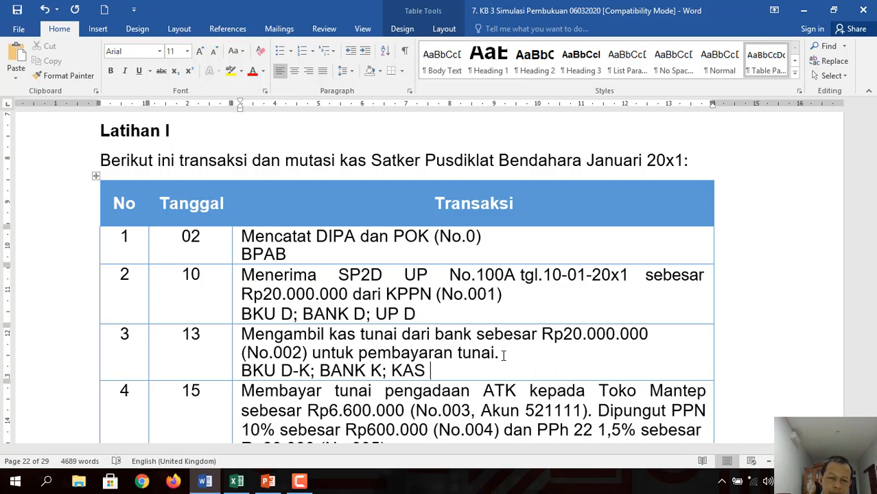
text(TUNAI)
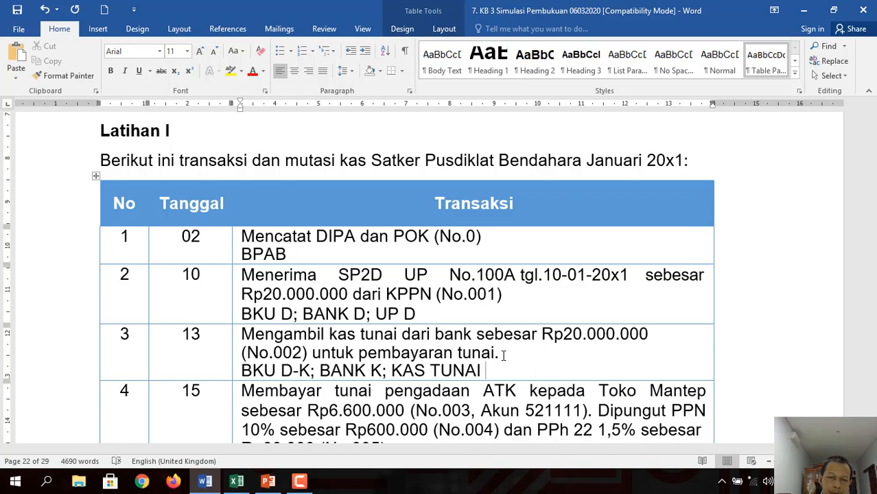
text( D)
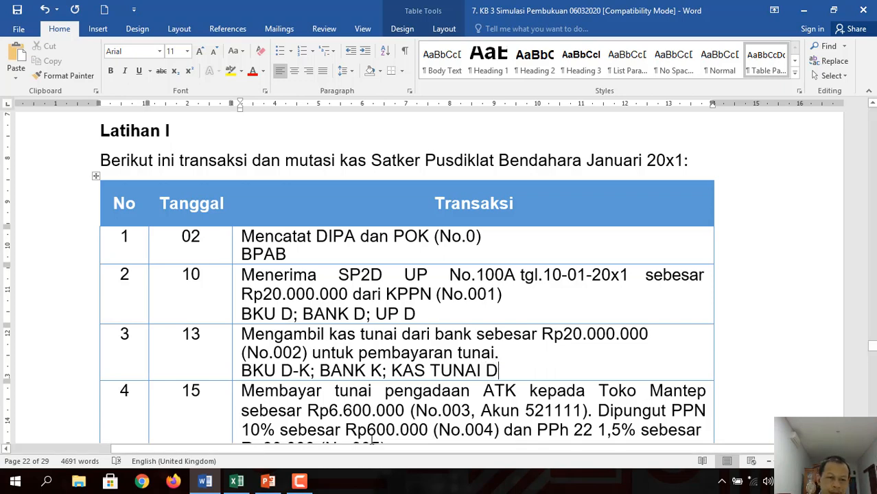
Step: Switch to Excel and apply the black font colour to the second entry row, C7:K7, of the BKU sheet
click(237, 482)
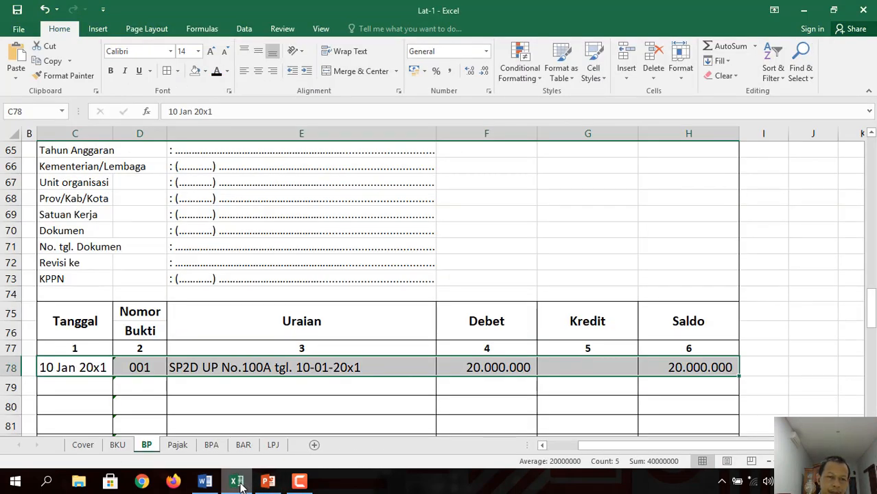
click(117, 445)
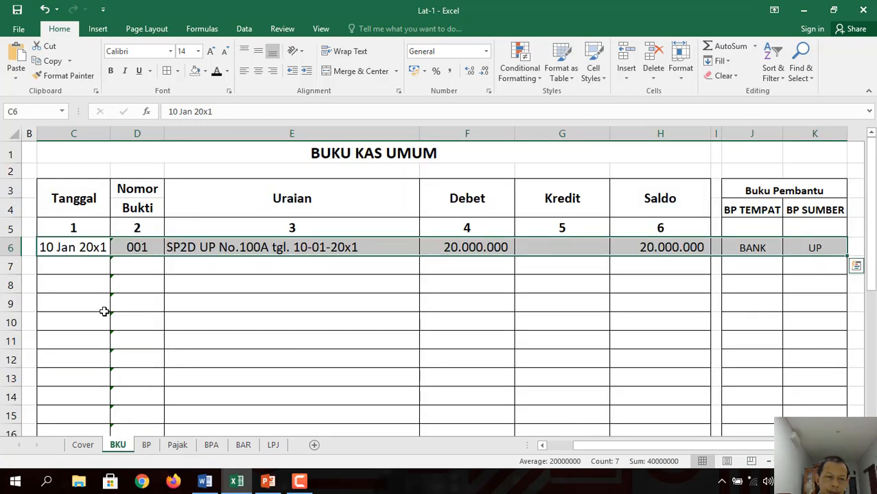
drag(68, 269, 827, 258)
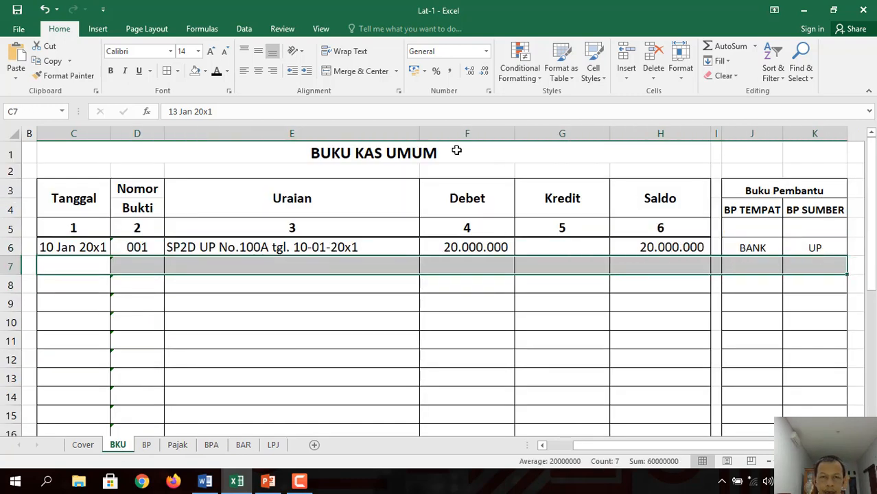
click(216, 72)
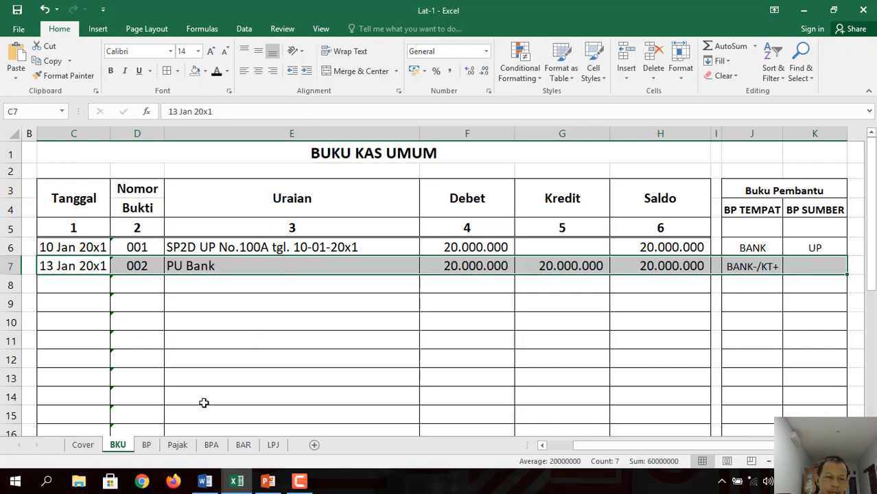
Step: Apply the black font colour to the second entry row, C17:H17, of Buku Pembantu Bank on the BP sheet
click(152, 446)
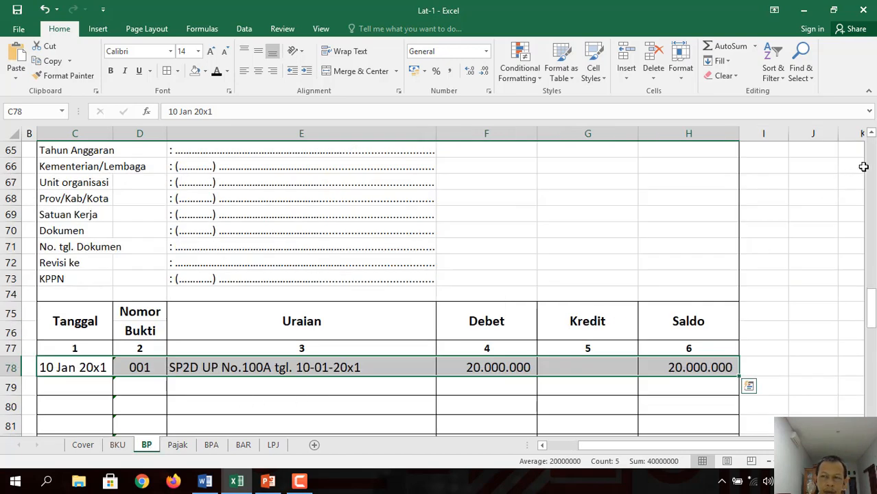
scroll(872, 169, up, 20)
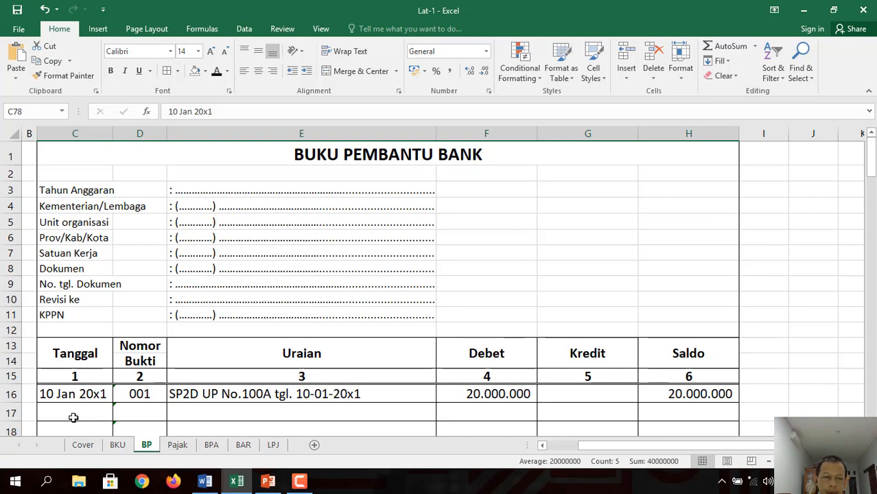
drag(73, 416, 665, 357)
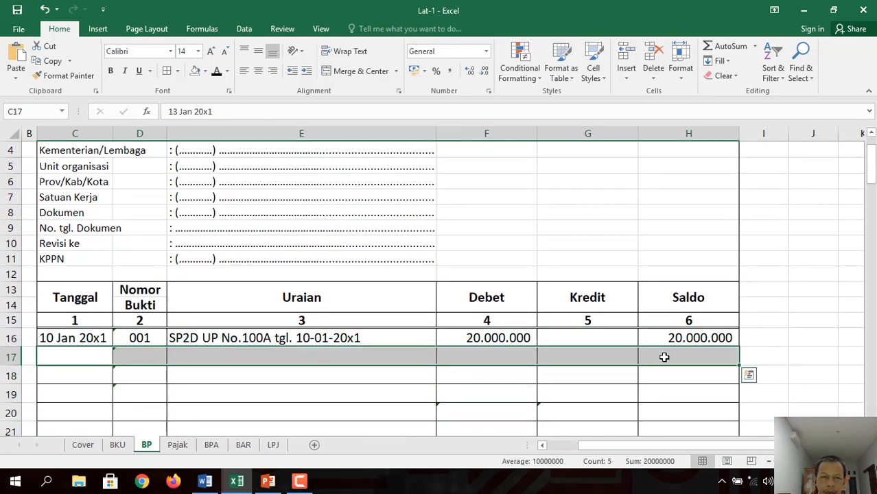
click(217, 73)
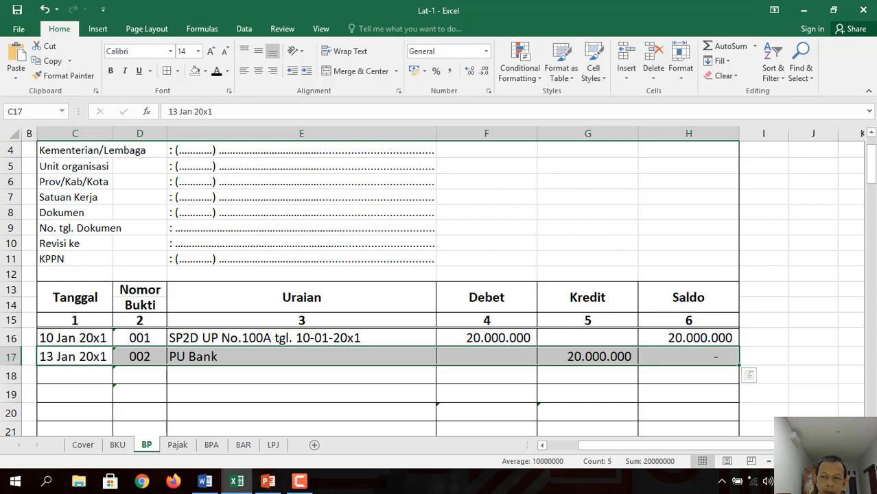
Step: Apply the black font colour to the first entry row, C49:H49, of the second subsidiary ledger on the BP sheet
scroll(875, 410, down, 11)
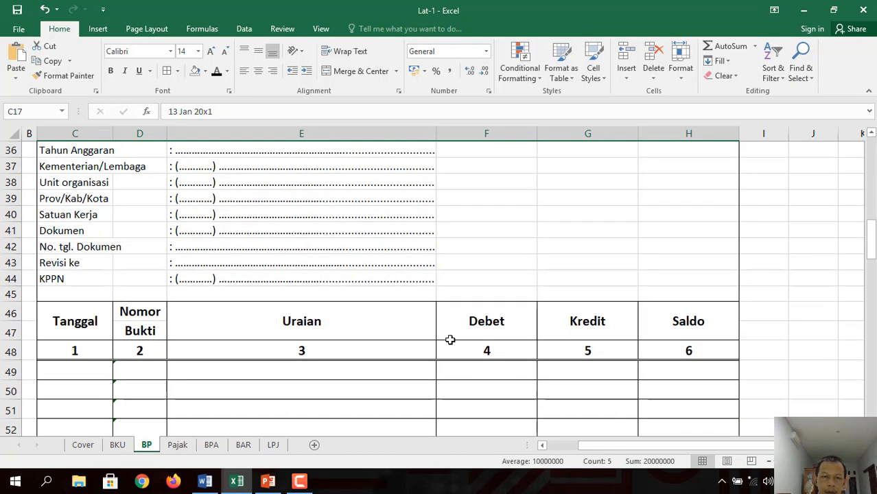
drag(70, 370, 675, 374)
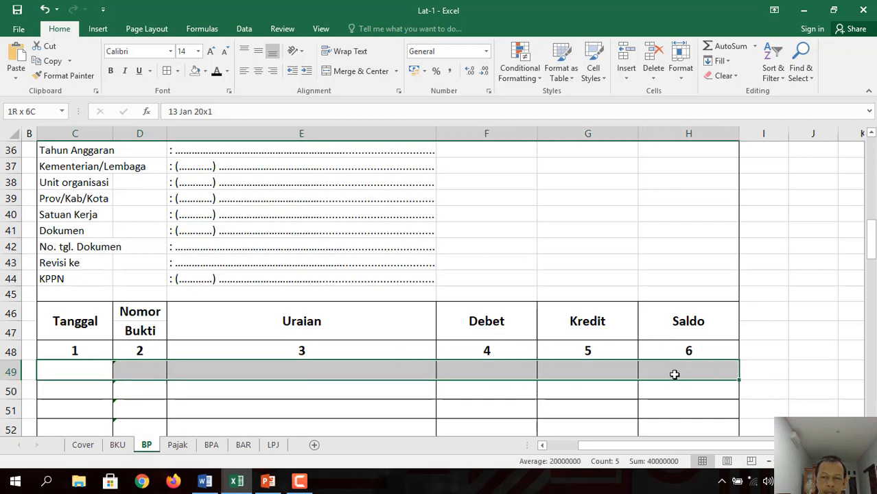
click(217, 73)
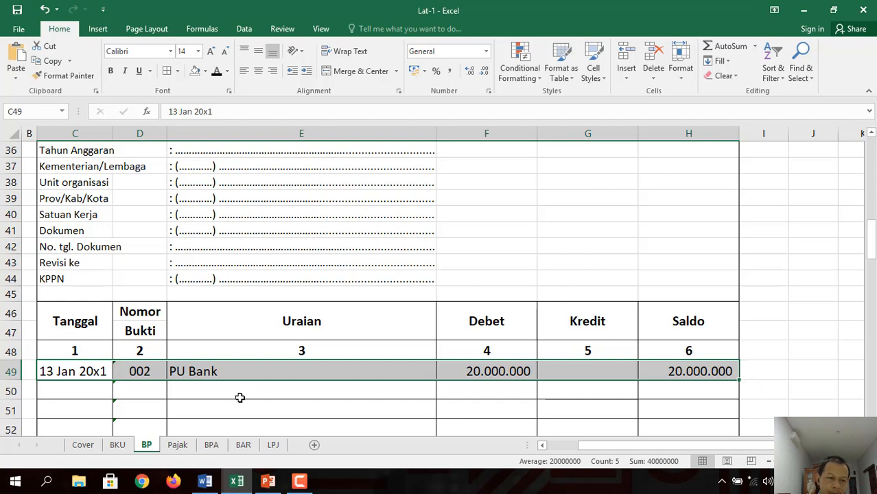
Step: Switch to the Word exercise and split transaction 4 before "Dipungut PPN", leaving an empty line between the two parts
click(210, 484)
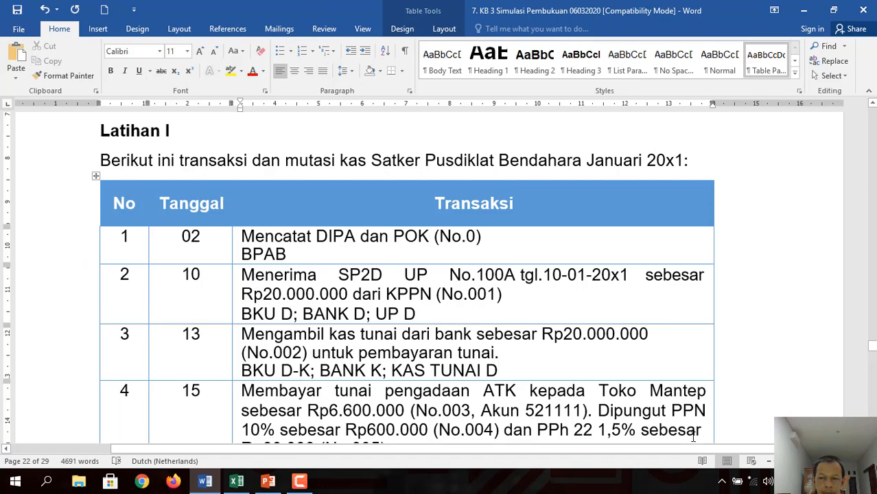
scroll(663, 384, down, 2)
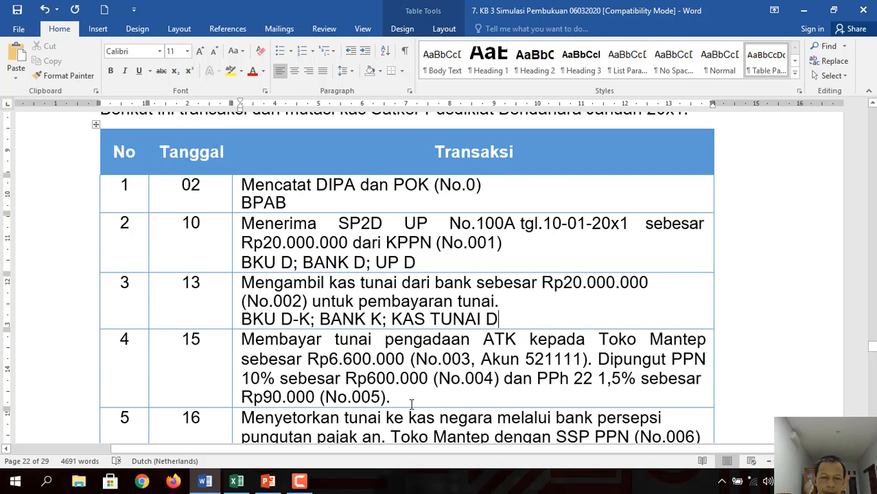
click(406, 401)
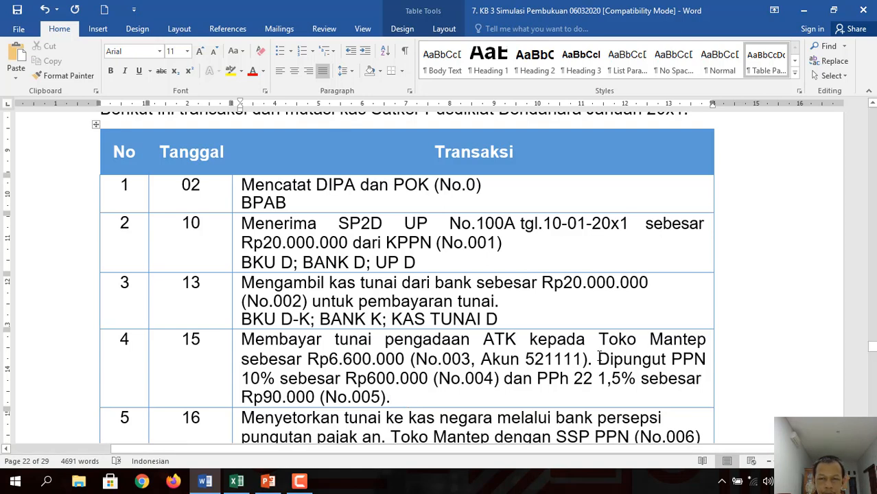
click(599, 359)
key(Return)
key(Return)
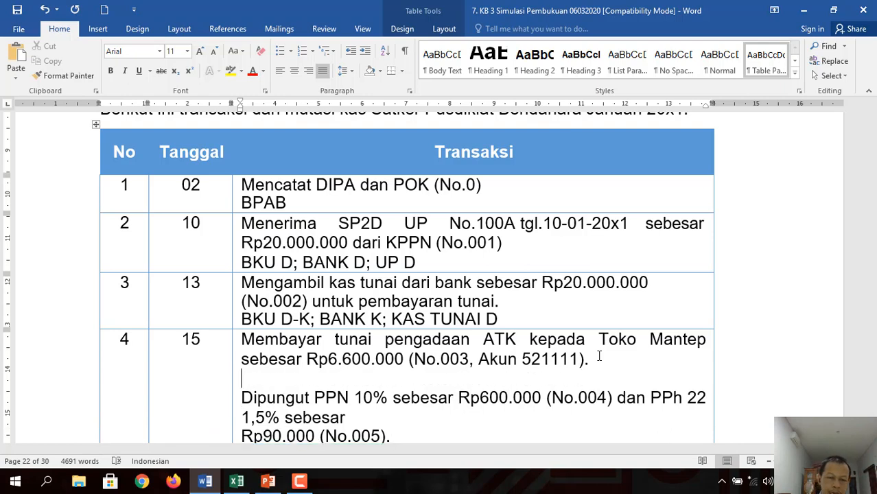
Step: Enter "BKU K; KAS TUNAI K; UP K; BPAB K" on transaction 4's empty line and remove the line break before "Rp90.000"
text(BKU)
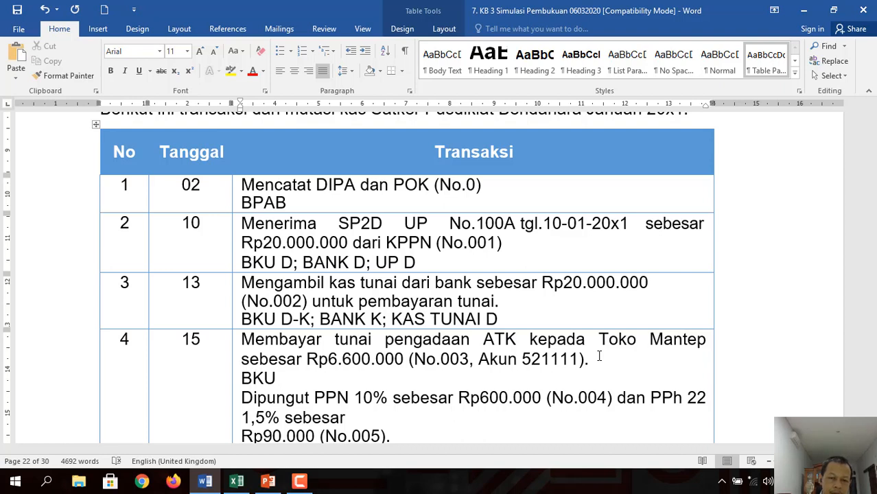
text( K)
text(; )
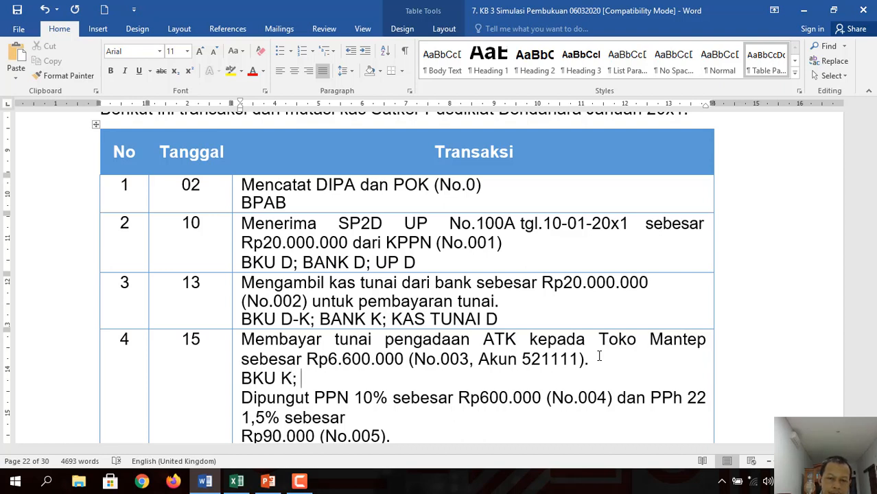
text(KAS)
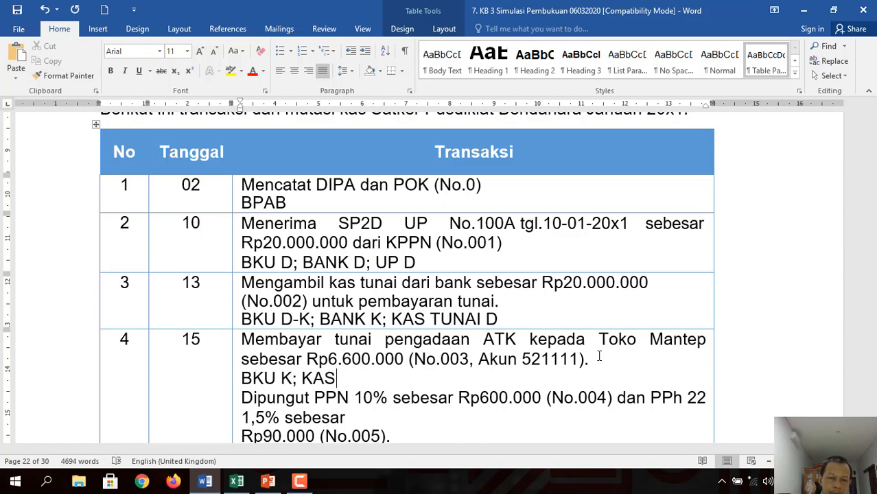
text( TUNAI)
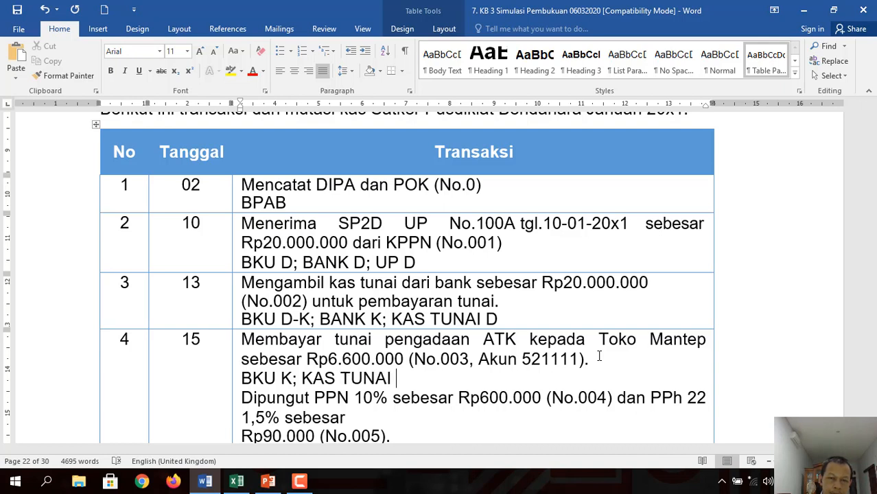
text( K; UP)
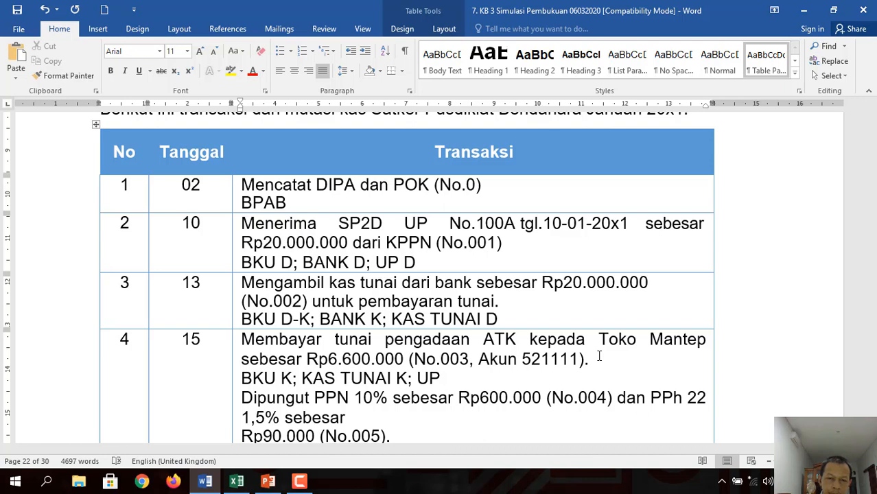
text( K; BPAB)
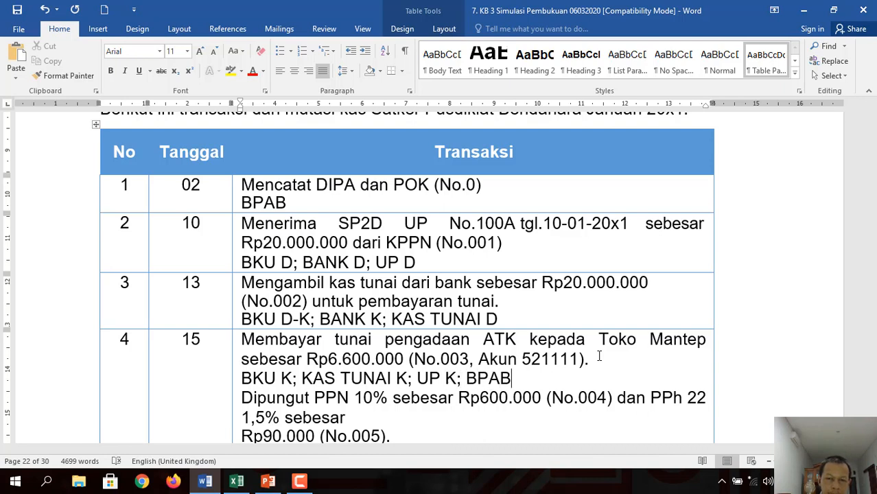
text( K)
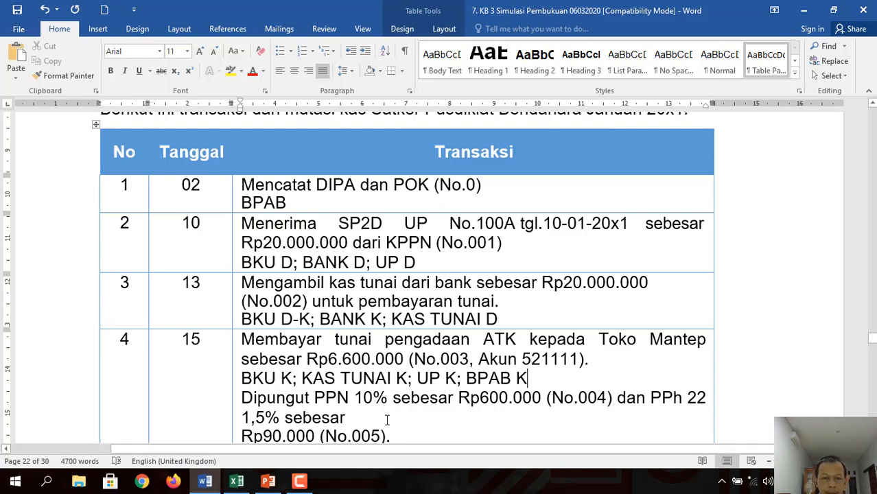
key(Delete)
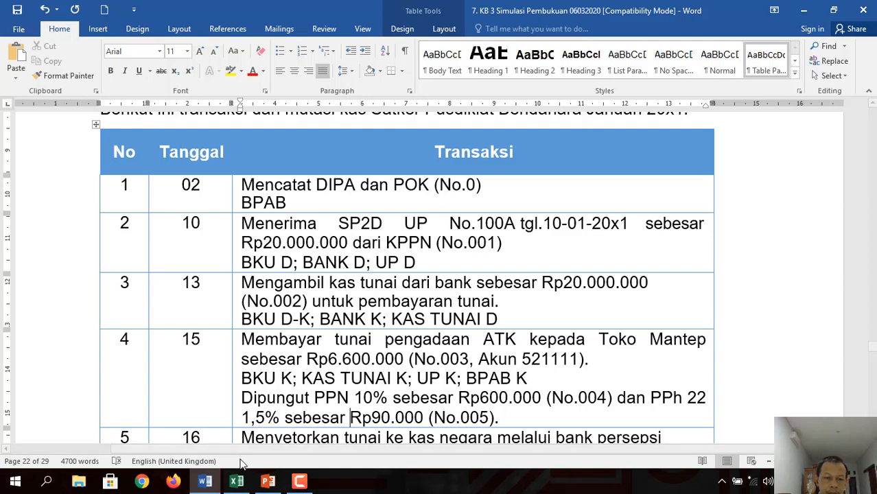
Step: Switch to the Excel workbook and apply the black font colour to the third entry row, C8:K8, of Buku Kas Umum on the BKU sheet
click(238, 483)
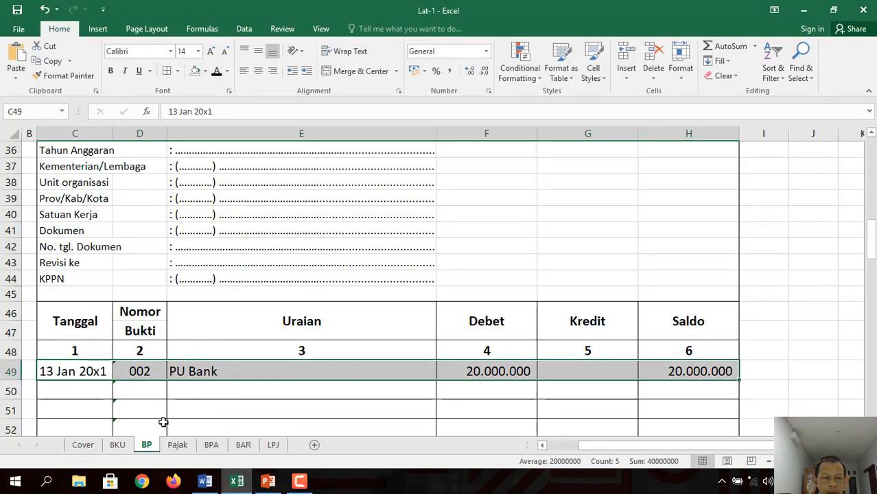
click(118, 445)
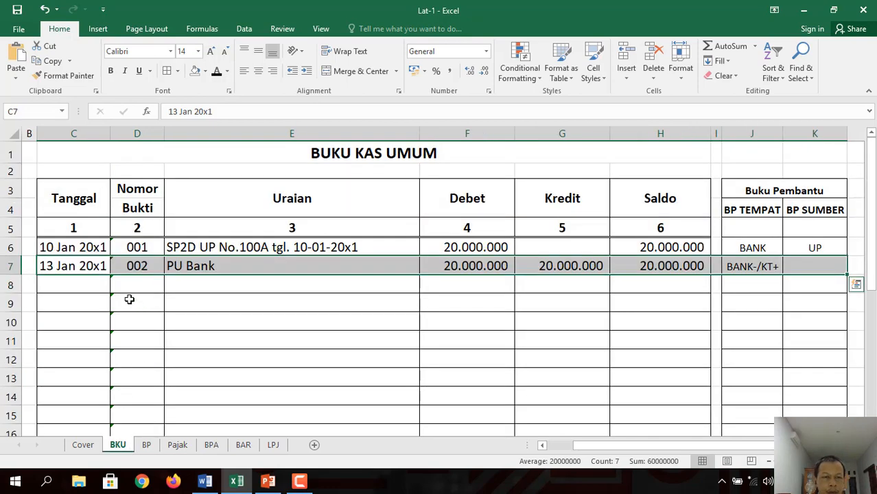
drag(92, 279, 815, 286)
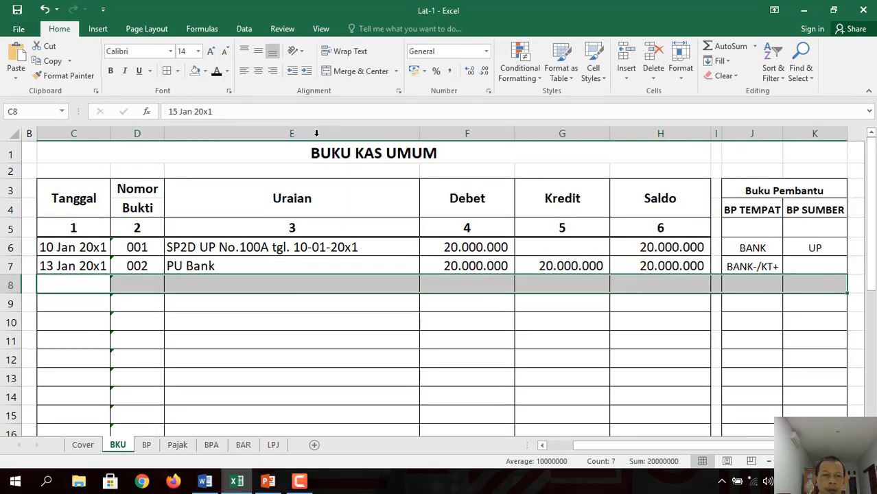
click(217, 71)
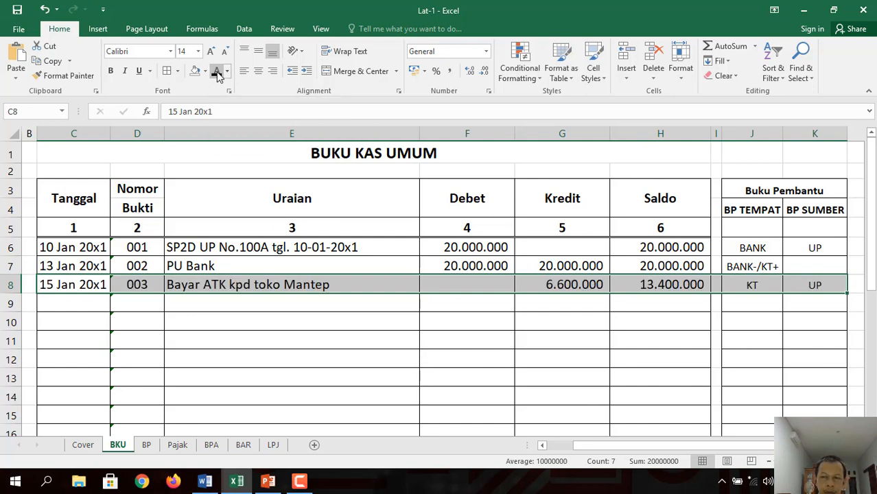
Step: Apply the black font colour to the second entry row, C50:H50, of the second subsidiary ledger on the BP sheet
click(148, 447)
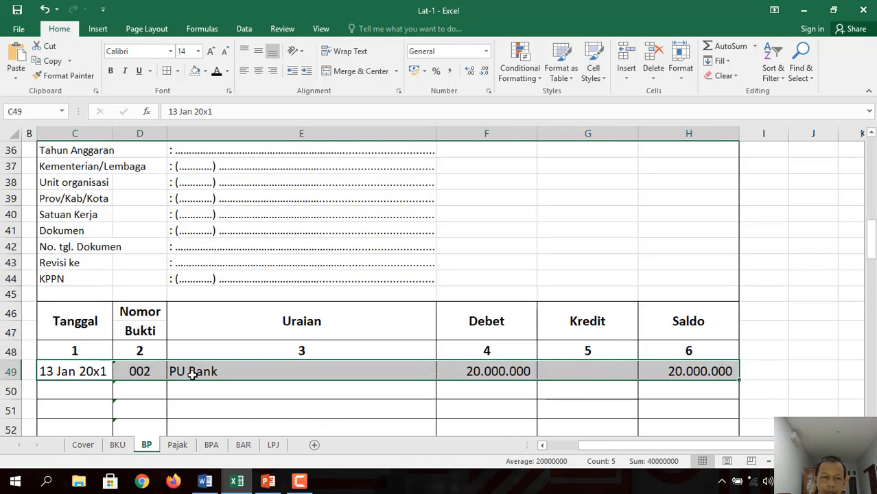
drag(66, 389, 676, 385)
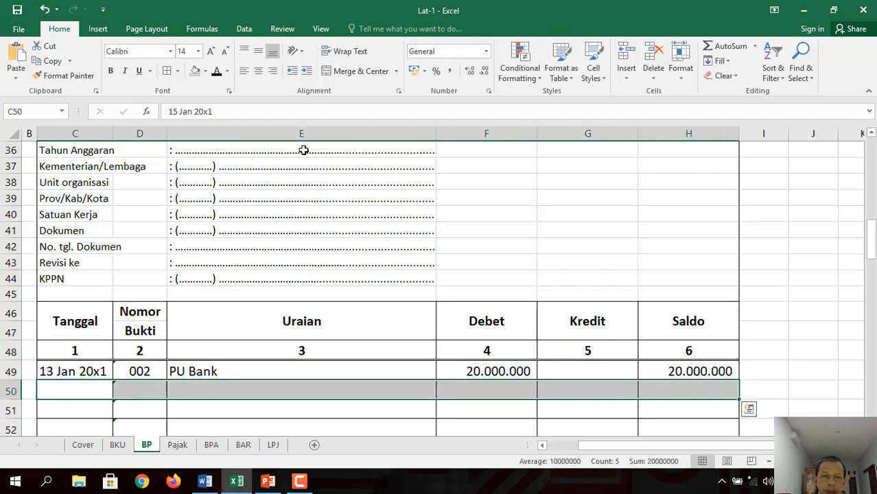
click(217, 73)
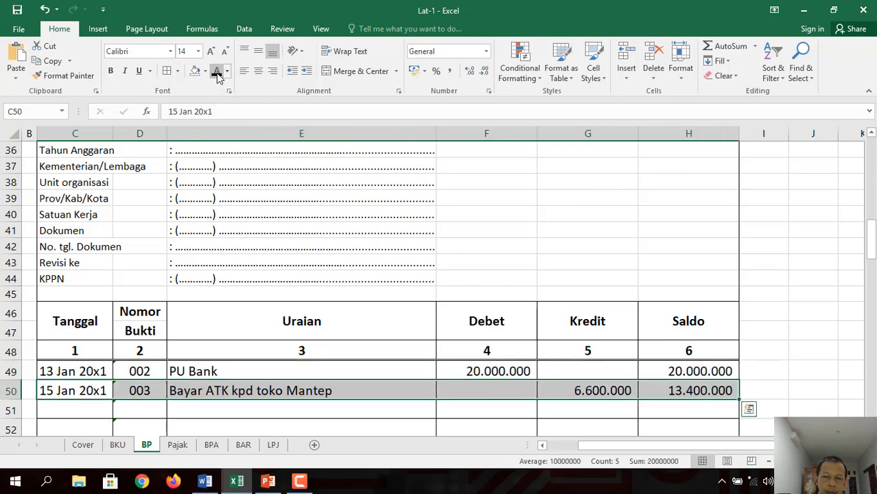
Step: Apply the black font colour to the second entry row, C79:H79, of Buku Pembantu UP on the BP sheet
click(872, 402)
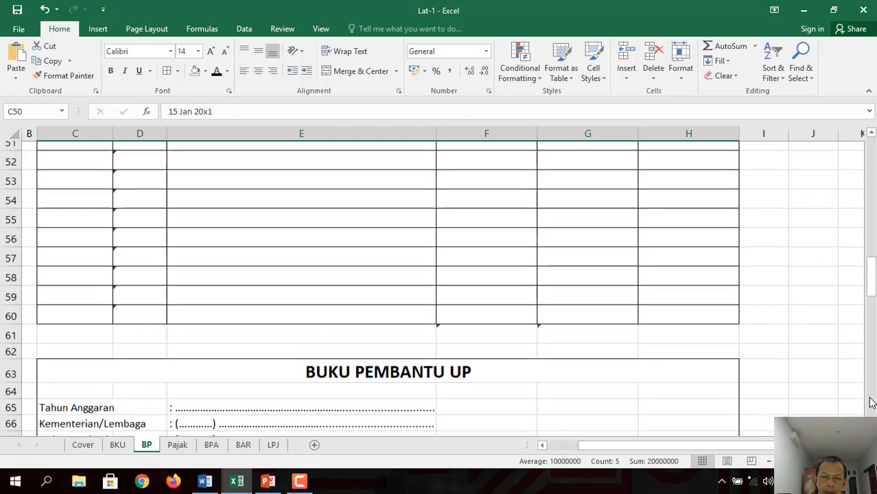
click(872, 403)
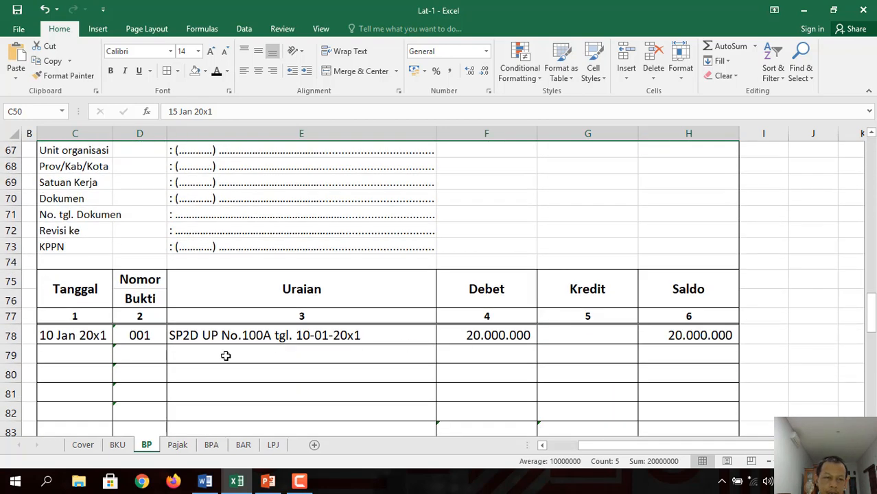
click(89, 354)
drag(89, 354, 698, 350)
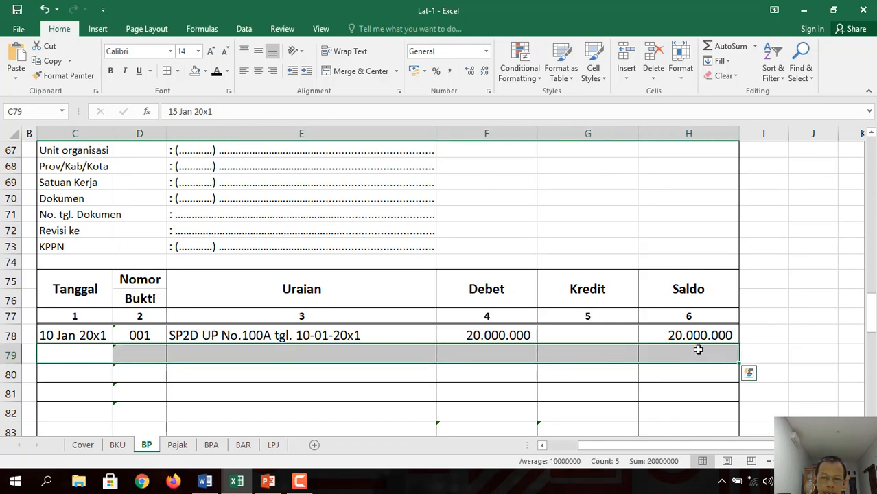
click(216, 72)
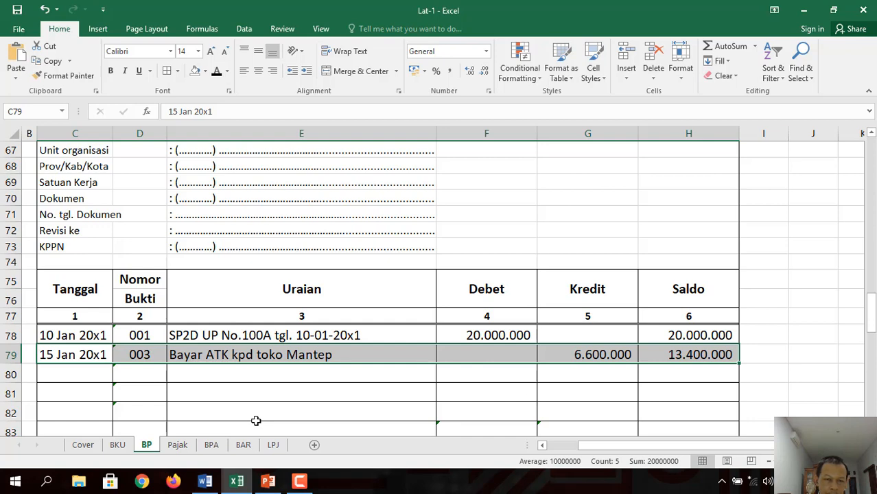
Step: Apply the black font colour to the first entry row, B15:J15, of Buku Pengawasan Anggaran Belanja on the BPA sheet
click(212, 445)
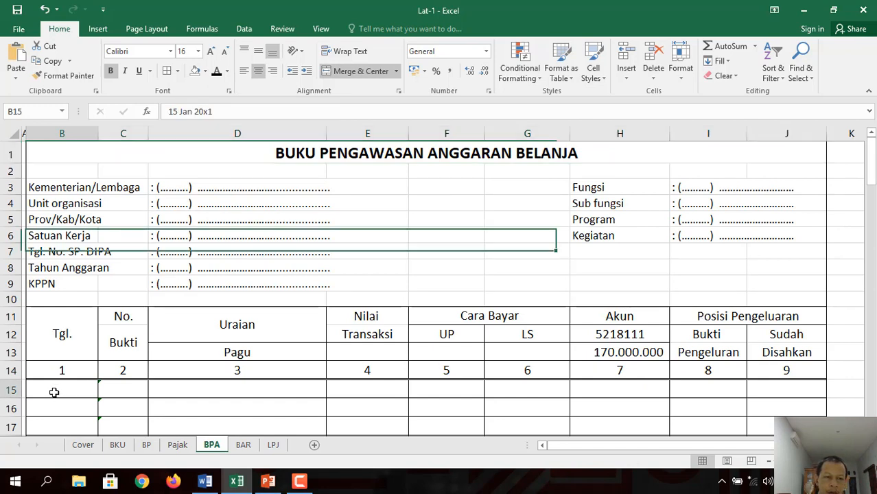
drag(54, 393, 770, 390)
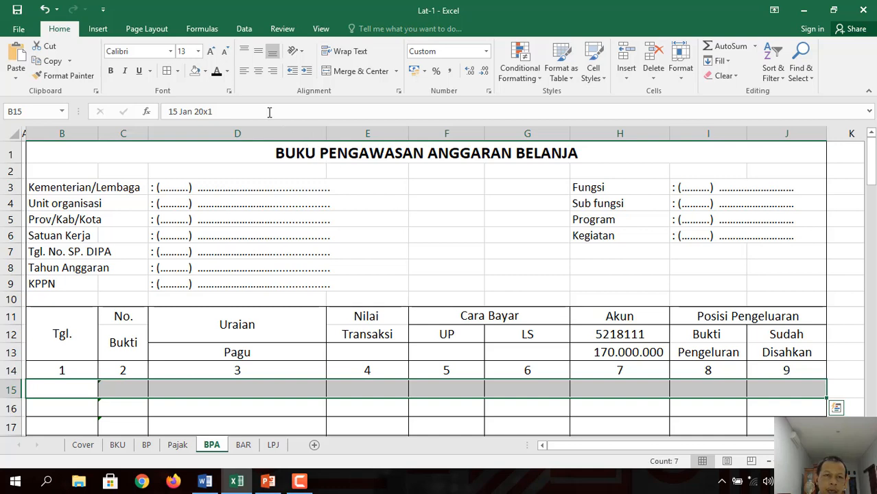
click(216, 71)
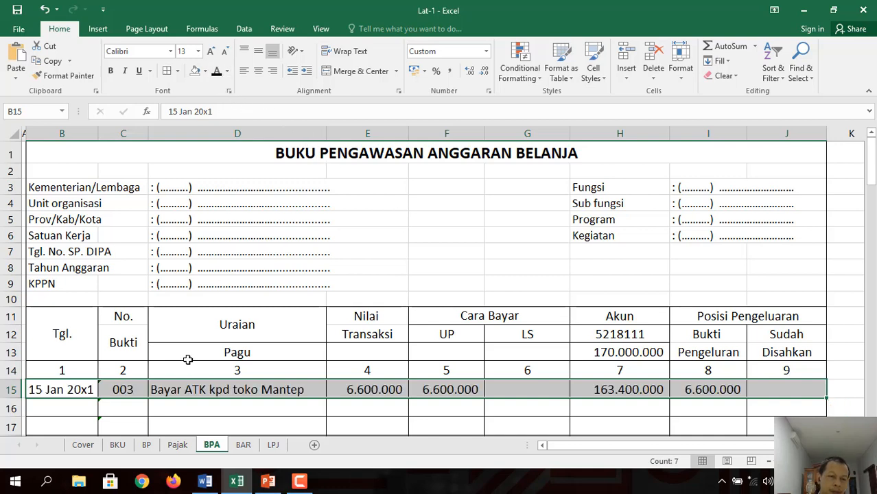
Step: Switch to the Word exercise and add the line "BKU D; BP KAS TUNAI D; PAJAK D" at the end of transaction 4
click(204, 481)
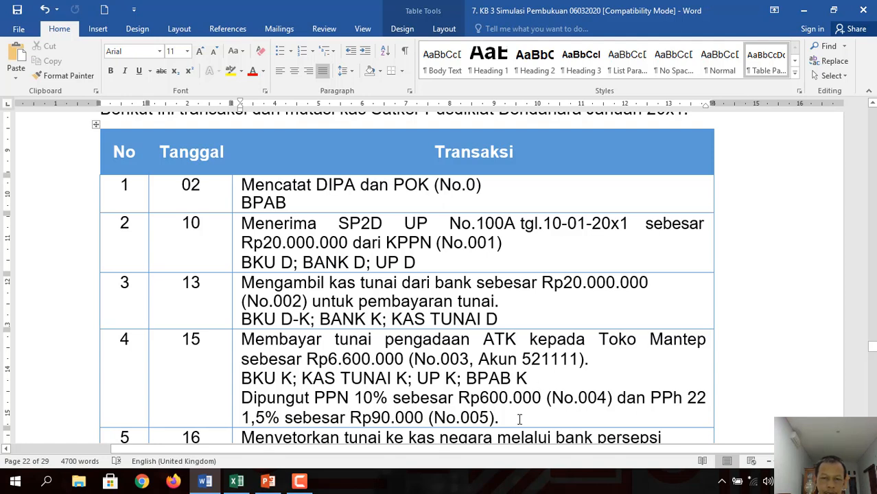
key(Return)
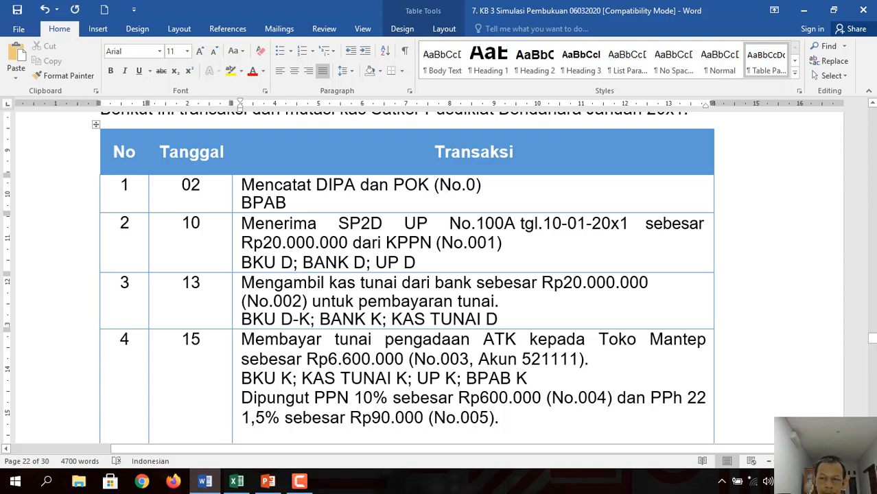
scroll(440, 274, down, 1)
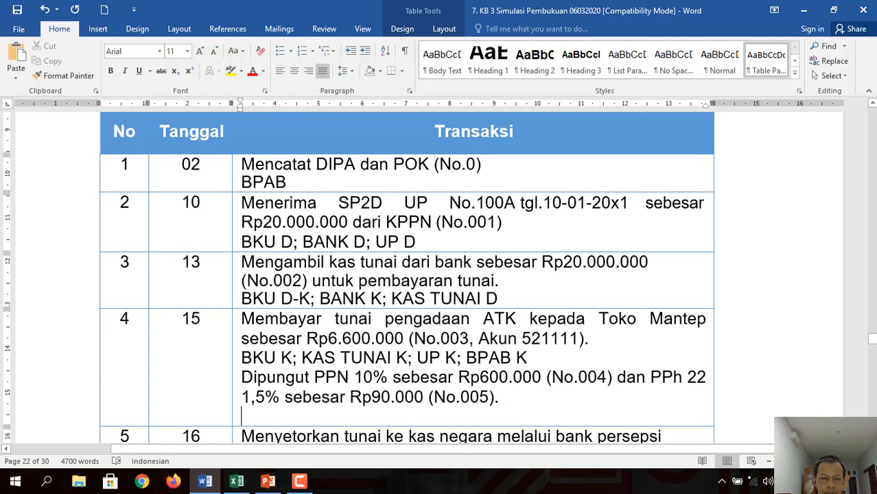
text(B)
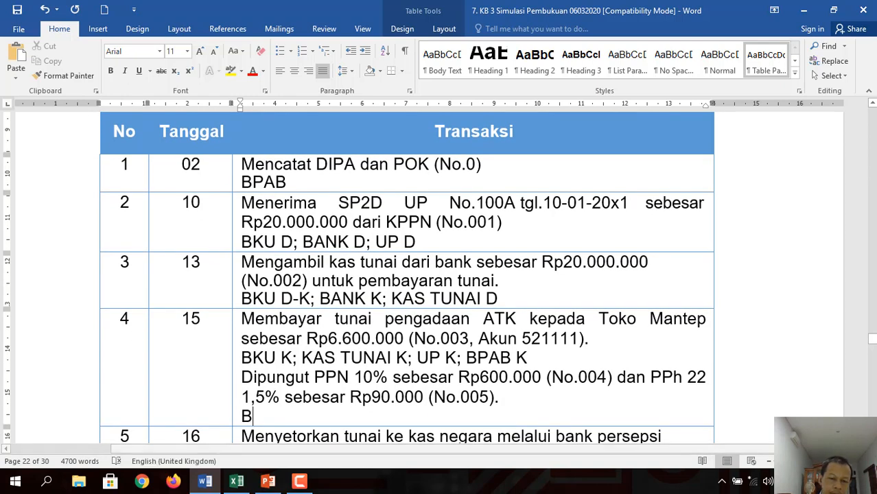
text(KU D)
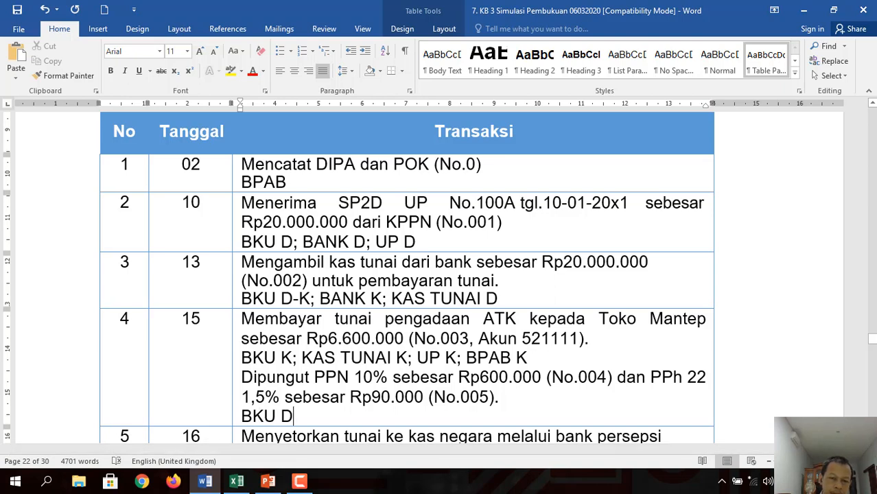
text(;)
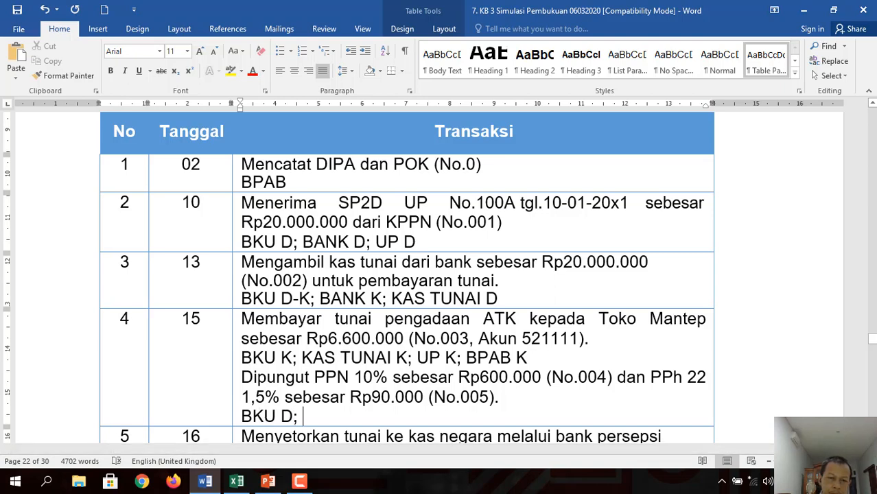
text( BP K)
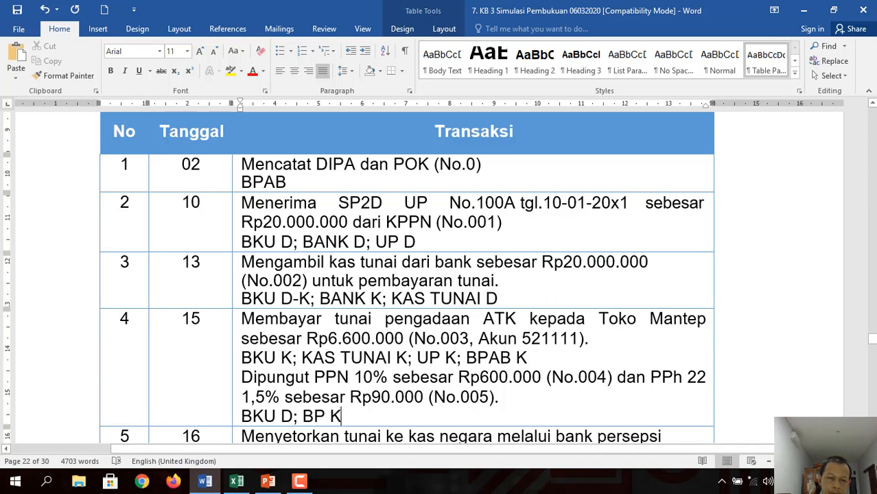
text(AT)
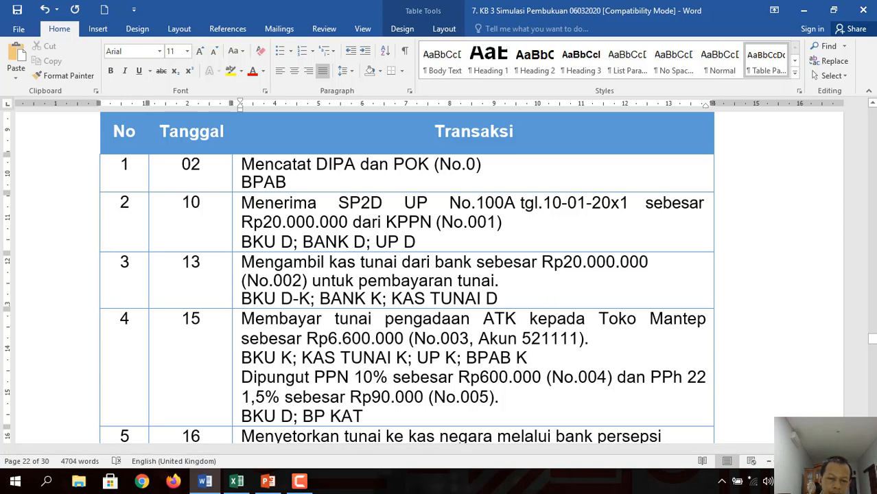
key(BackSpace)
text(S TU)
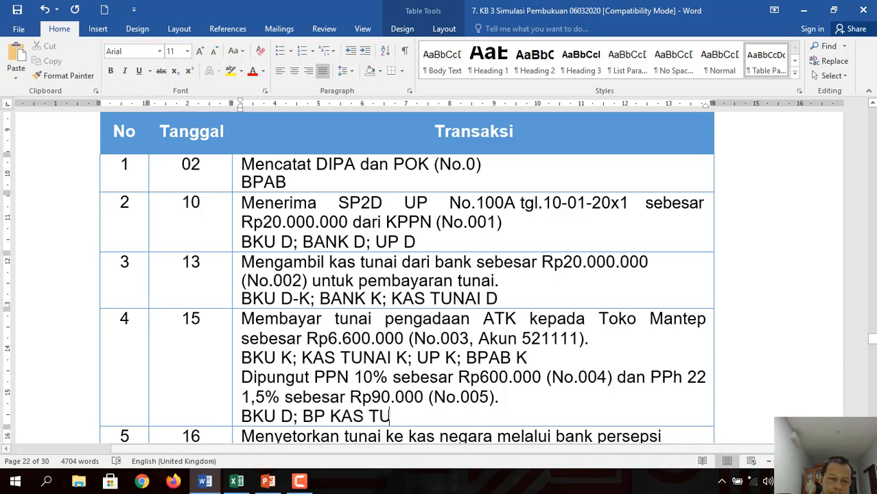
text(NAI D)
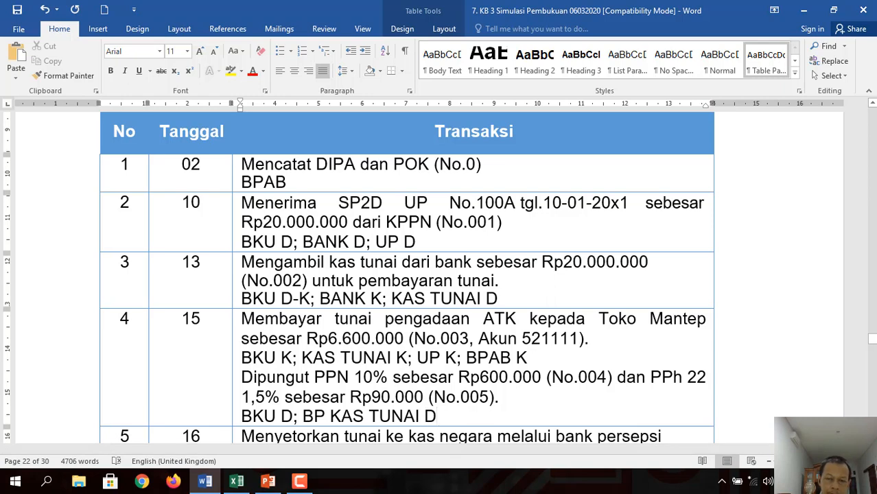
text(; PAJAK)
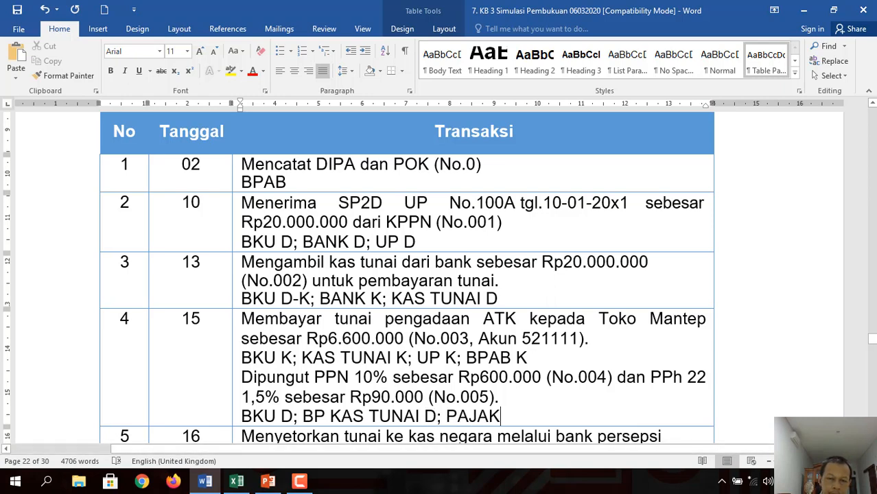
text( D)
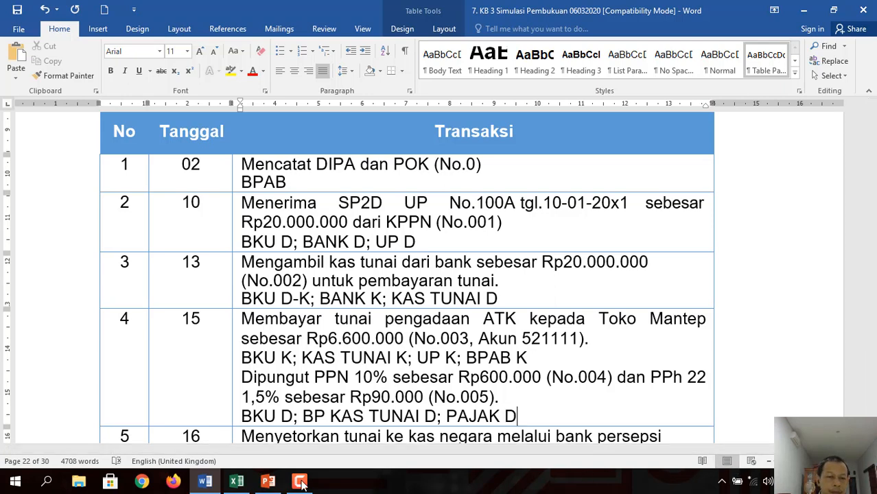
Step: Switch to the Excel workbook and apply the black font colour to entry rows D9:K10 of Buku Kas Umum on the BKU sheet
click(248, 485)
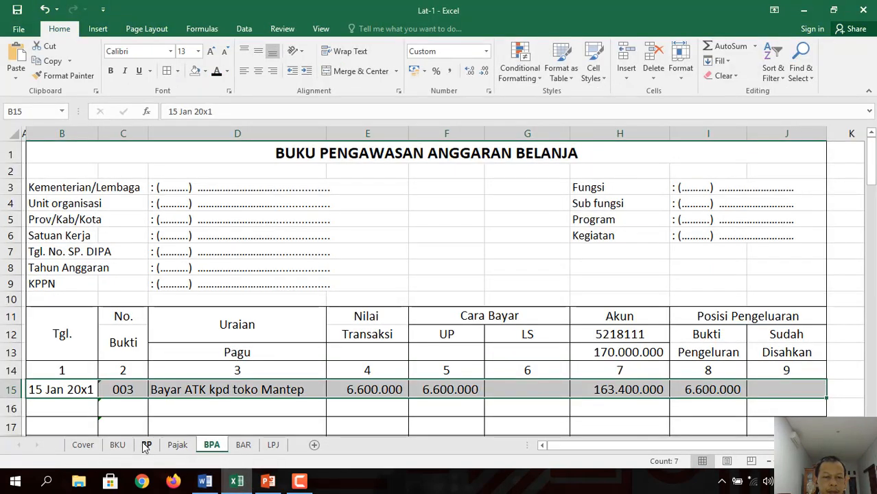
click(118, 445)
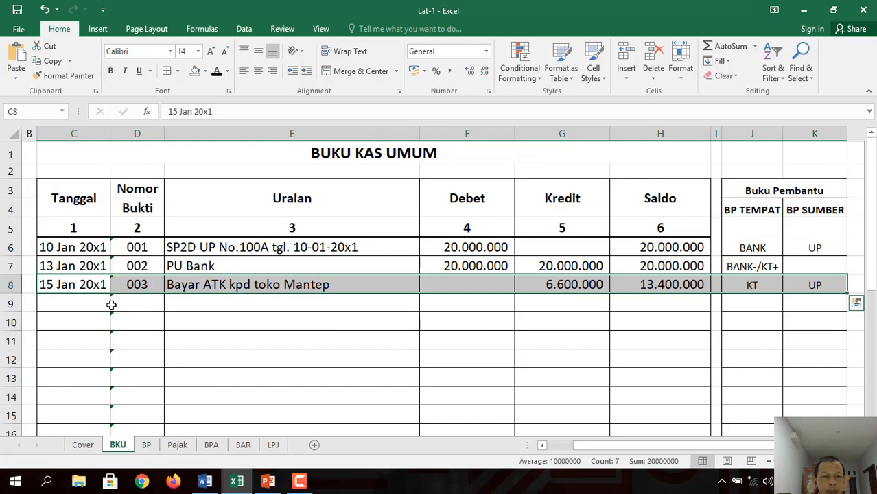
drag(127, 304, 788, 319)
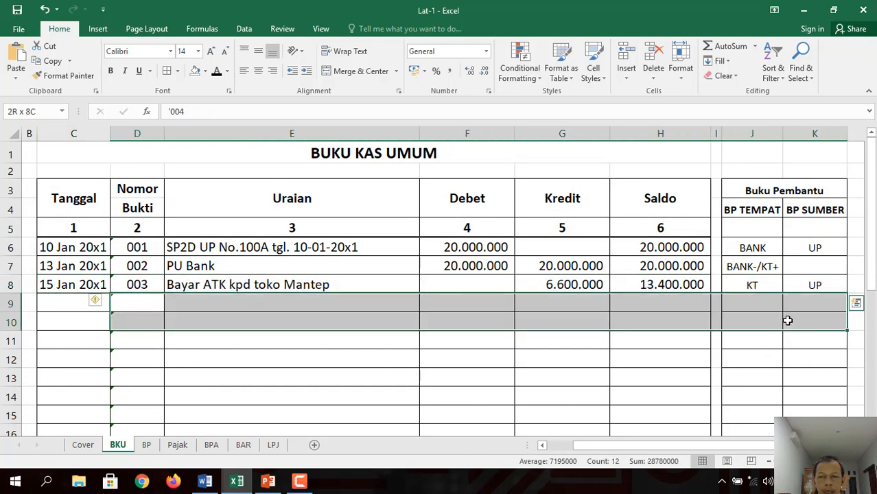
click(216, 72)
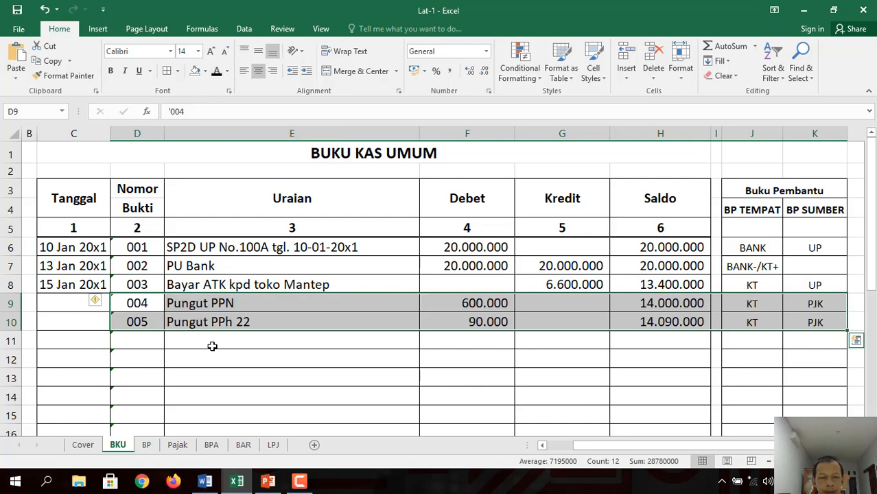
Step: Apply the black font colour to entry rows D51:H52 of the second subsidiary ledger on the BP sheet
click(153, 446)
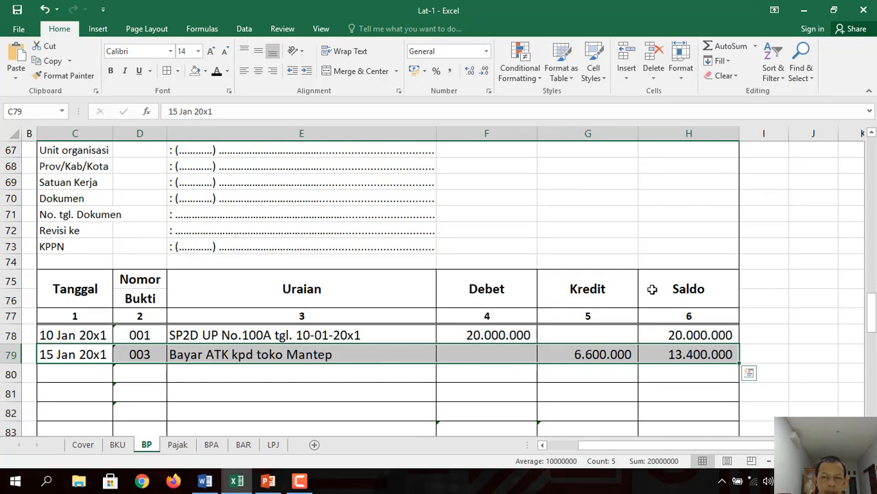
click(870, 173)
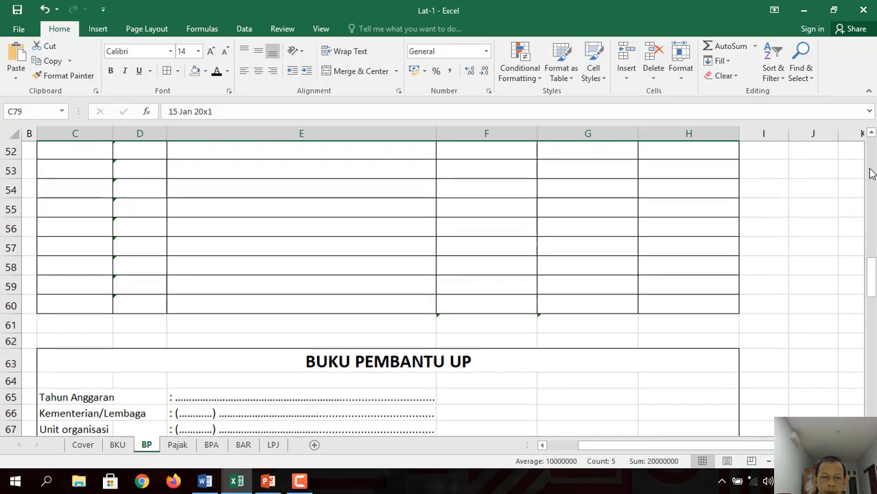
click(871, 173)
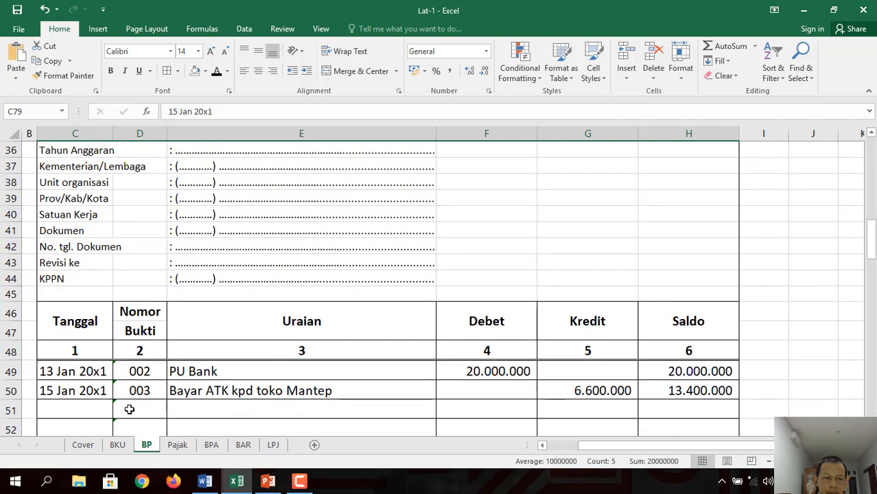
drag(129, 409, 661, 421)
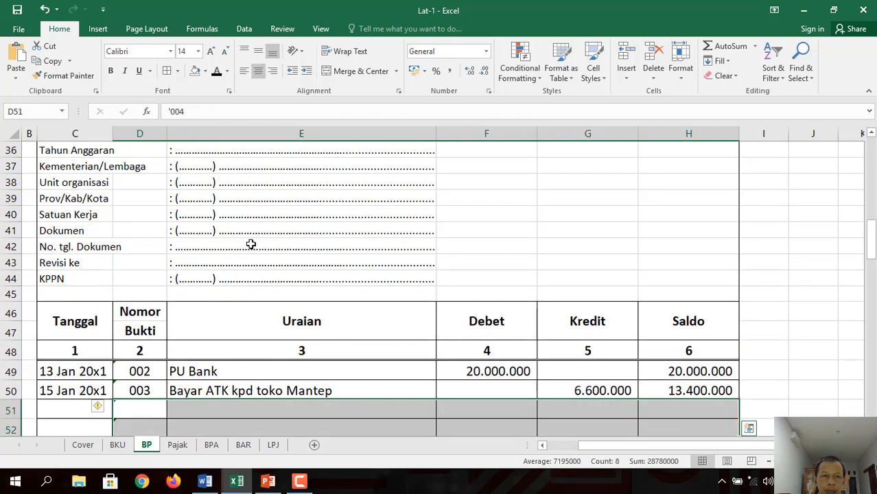
click(216, 71)
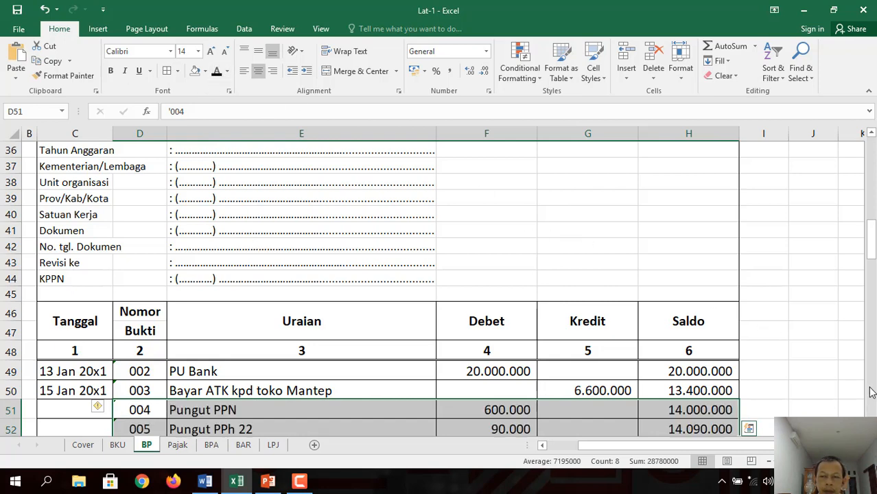
Step: Apply the black font colour to the first two tax entry rows, B16:K17, on the Pajak sheet
click(177, 445)
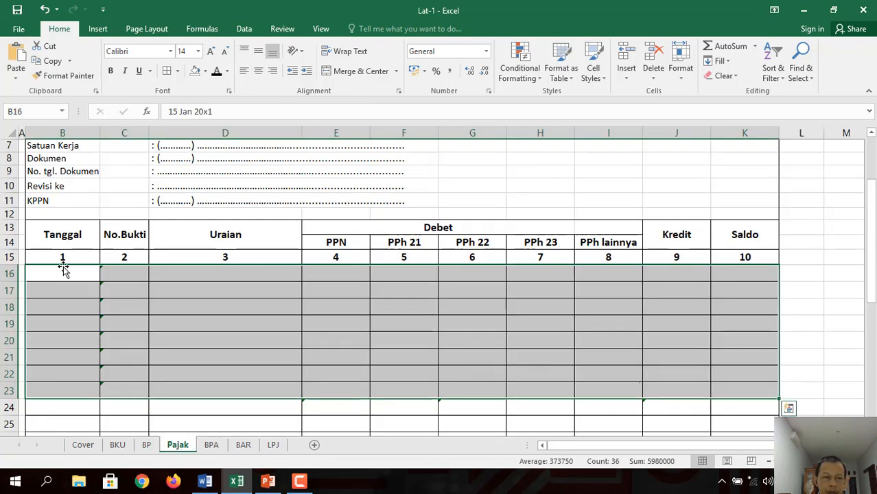
drag(63, 274, 734, 289)
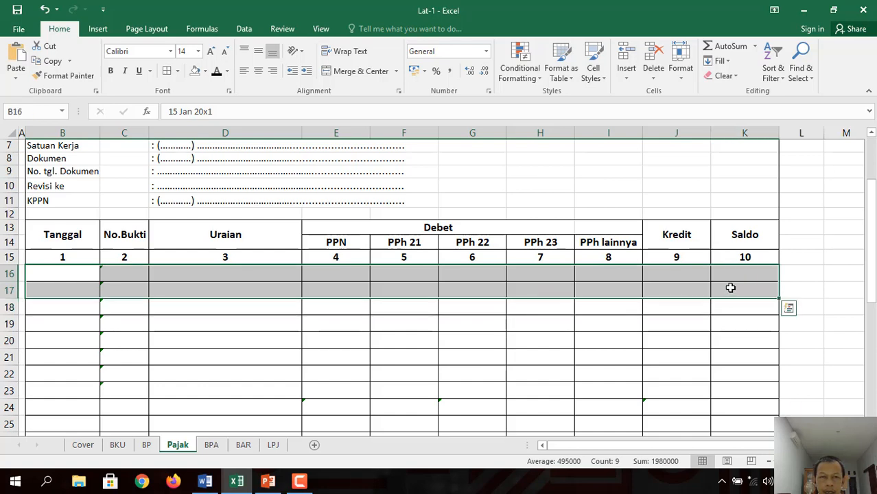
click(217, 72)
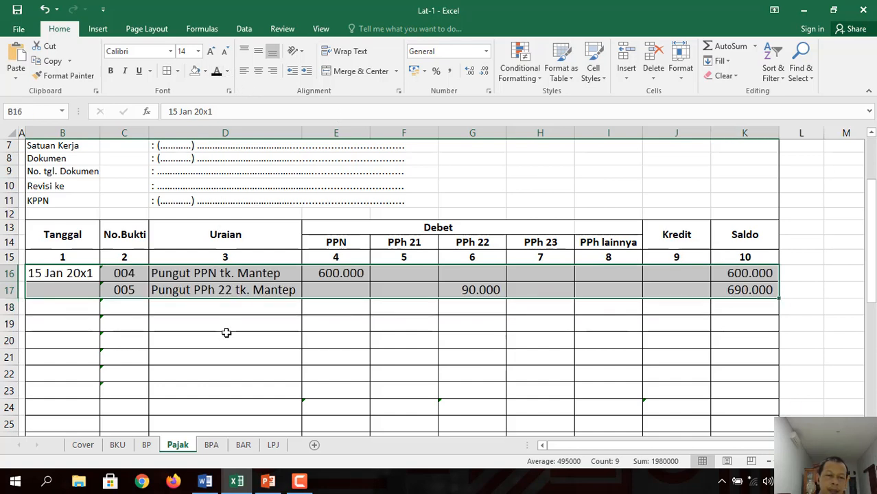
Step: Switch to the Word exercise and add the line "BKU K; BP KAS TUNAI K; PAJAK K" at the end of transaction 5
click(204, 483)
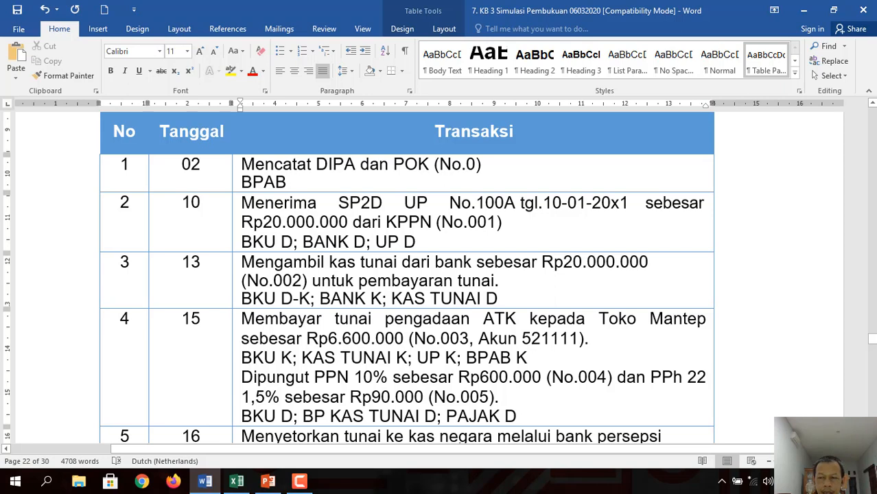
scroll(406, 279, down, 5)
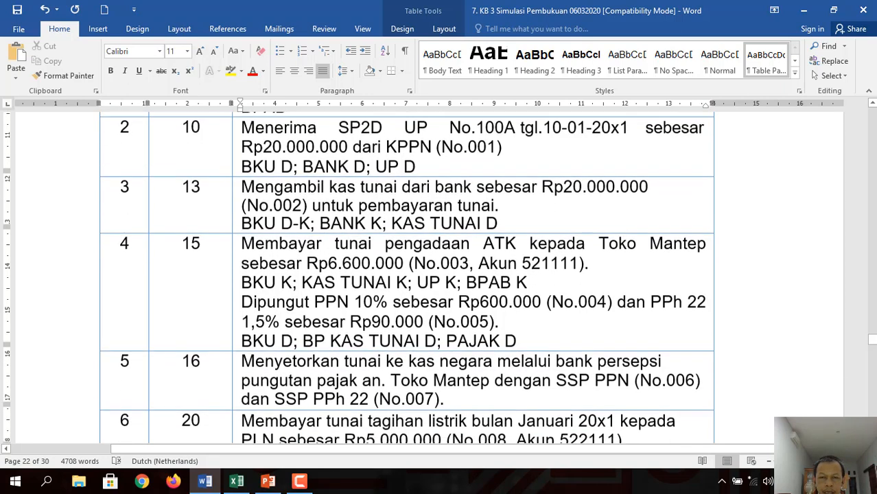
click(457, 374)
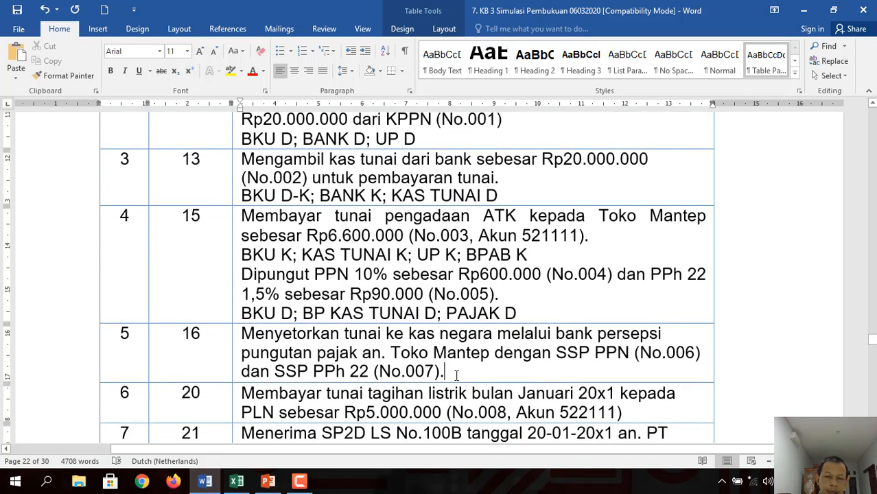
key(Return)
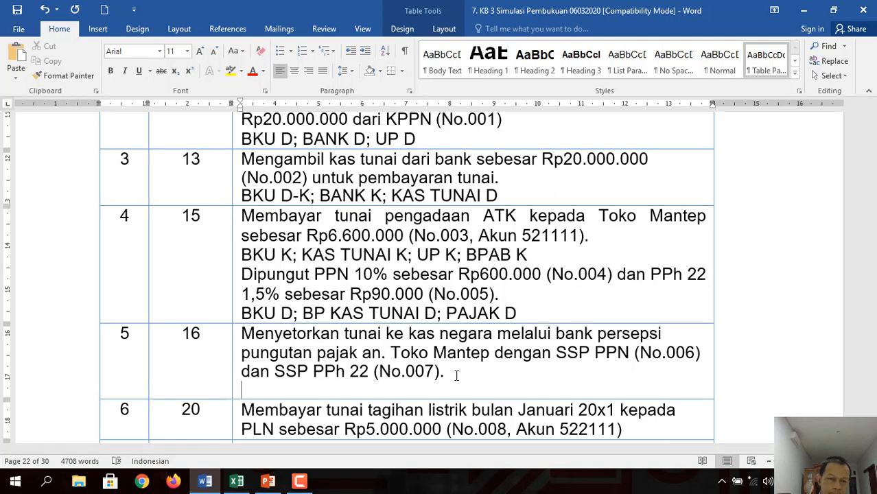
text(BK)
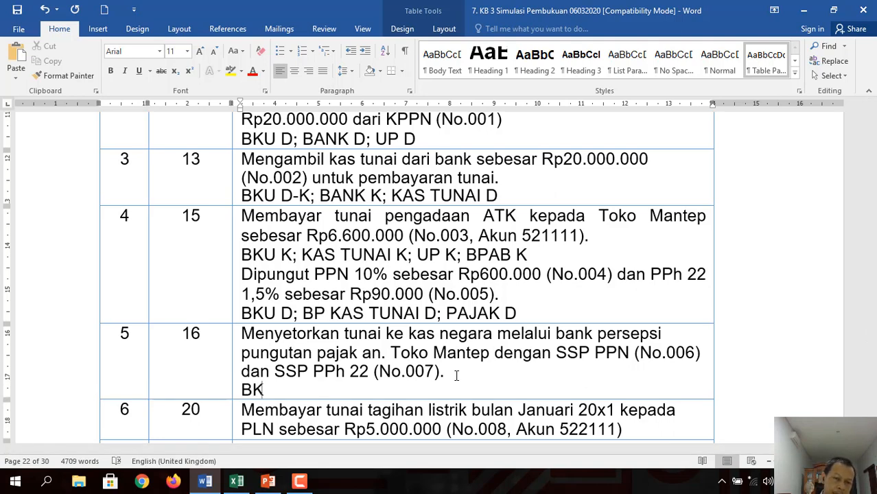
text(U)
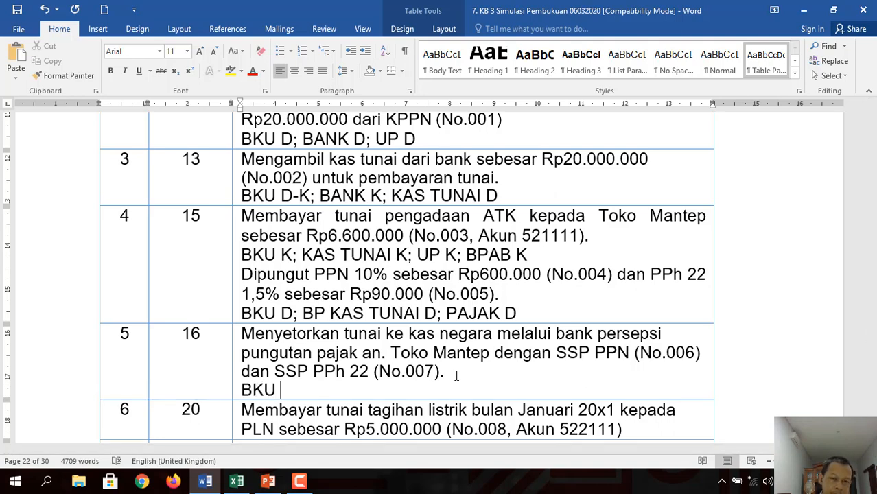
text( K;)
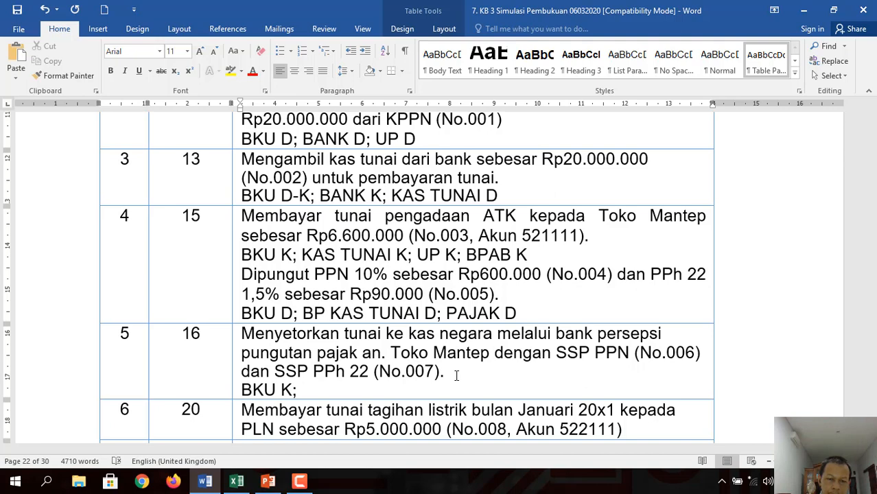
text(BP KAS)
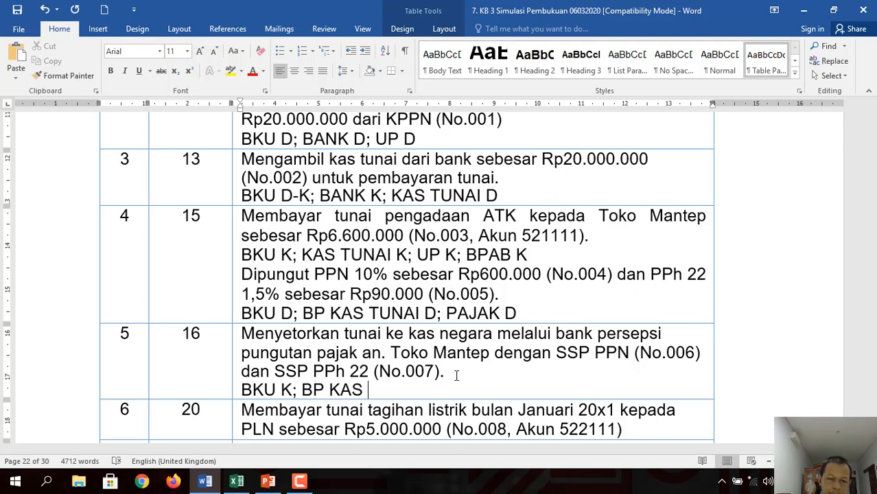
text( TUNAI)
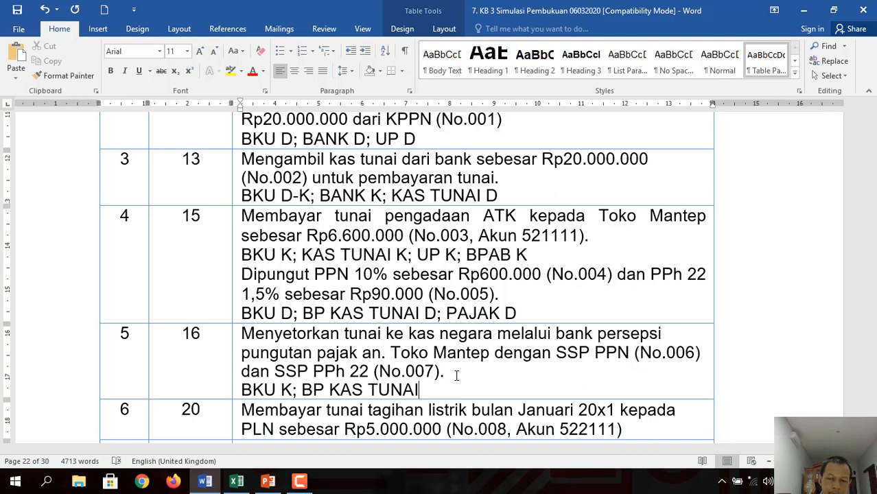
text( K; PAJAK K)
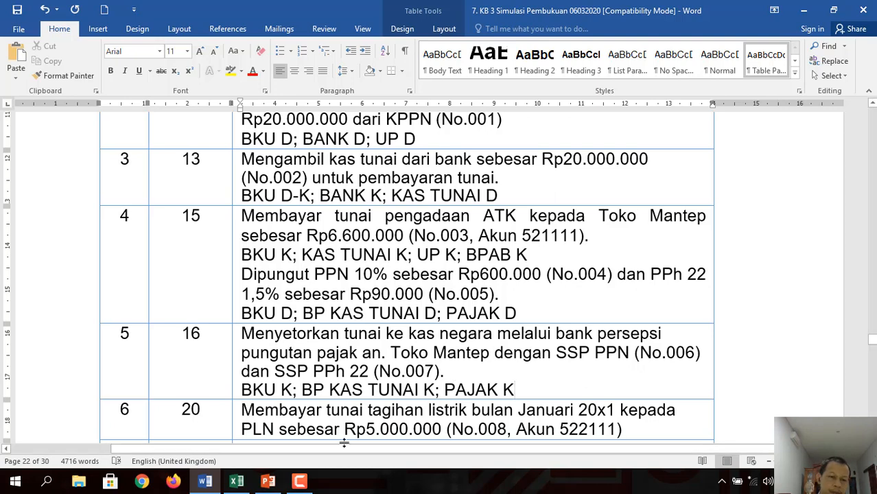
Step: Switch to the Excel workbook and apply the black font colour to entry rows D11:K12 of Buku Kas Umum on the BKU sheet
click(236, 482)
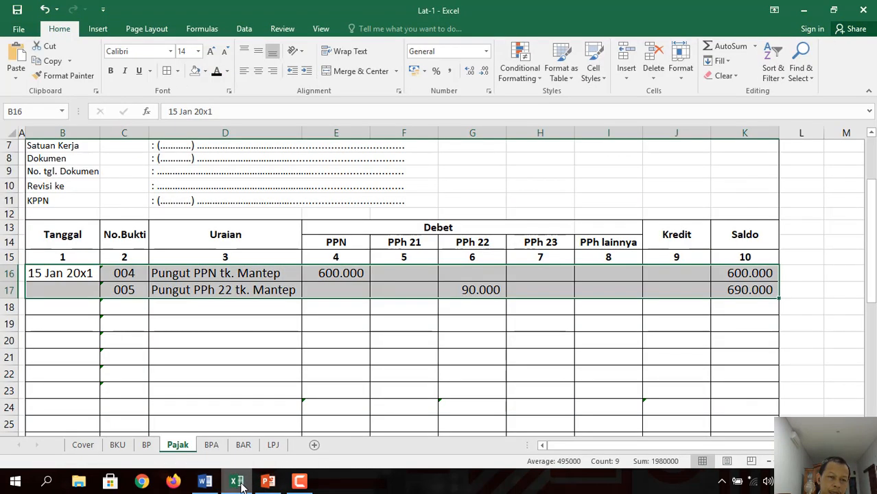
click(117, 445)
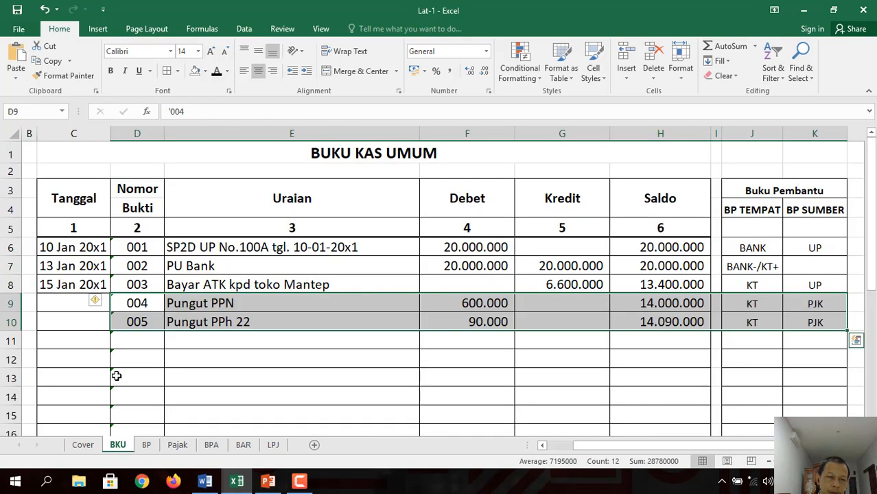
drag(122, 340, 788, 350)
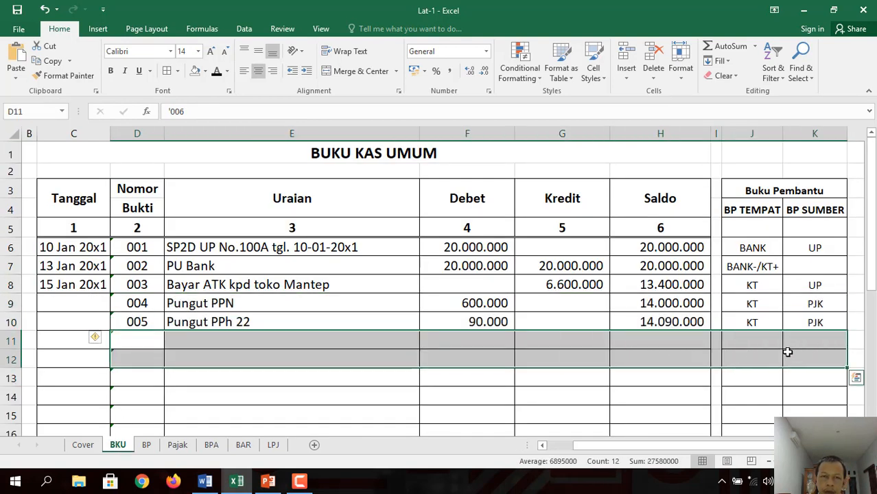
click(217, 71)
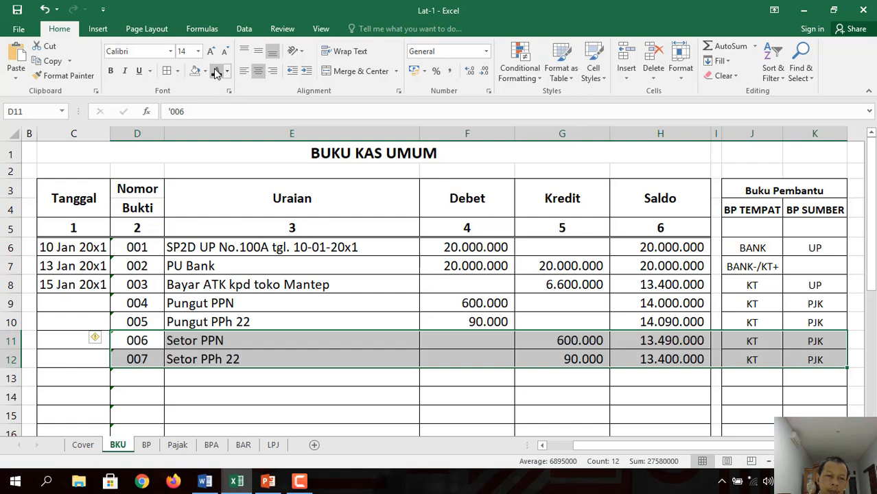
Step: Apply the black font colour to entry rows D53:H54 of the second subsidiary ledger on the BP sheet
click(147, 444)
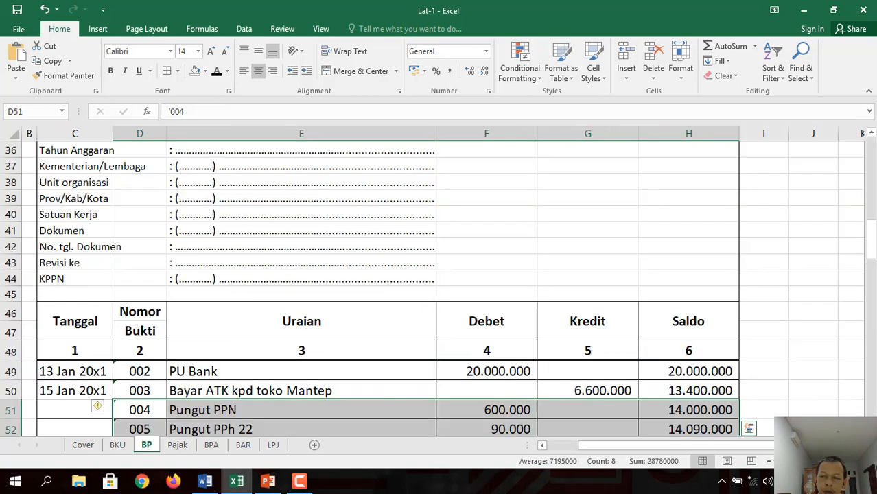
scroll(385, 334, down, 3)
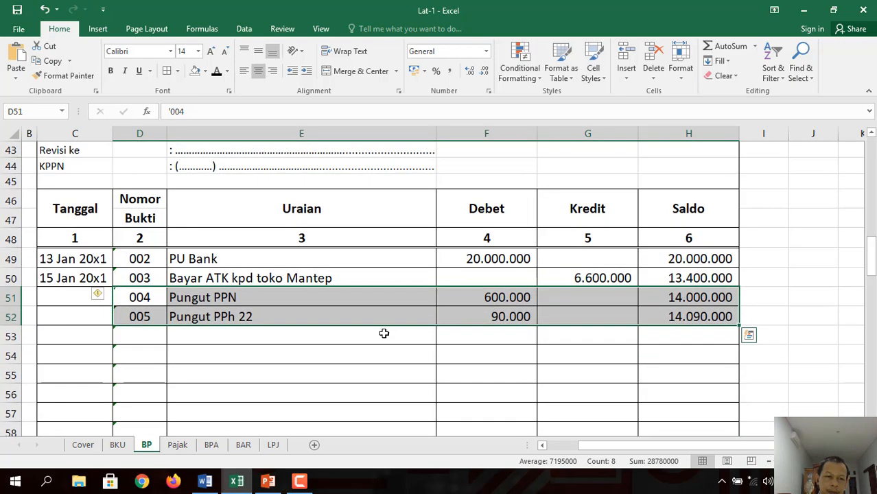
drag(134, 339, 663, 358)
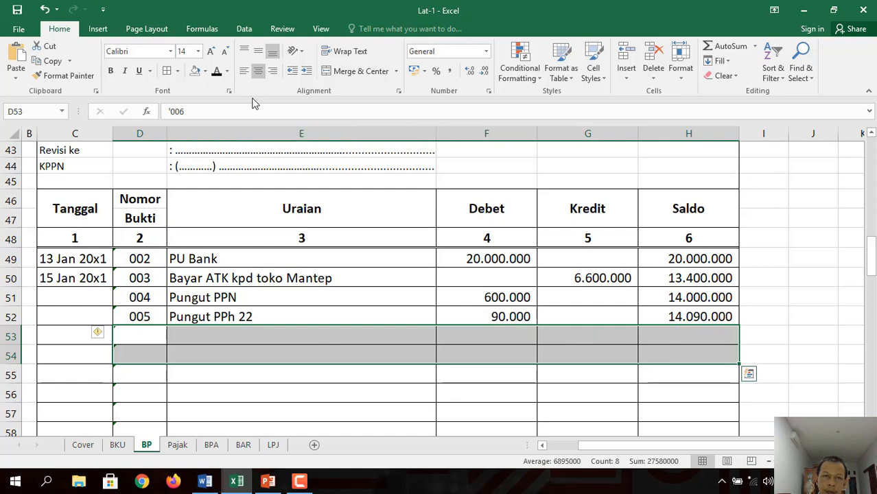
click(216, 72)
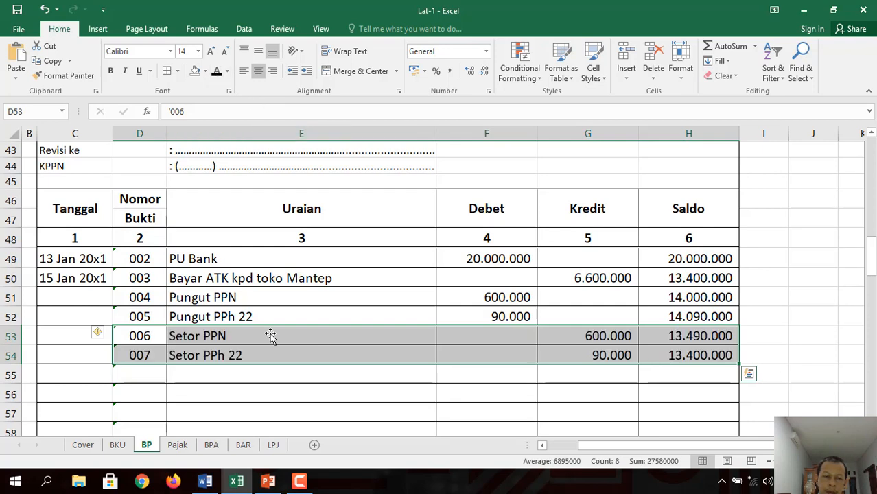
Step: Apply the black font colour to tax entry rows C18:K19 on the Pajak sheet
click(179, 446)
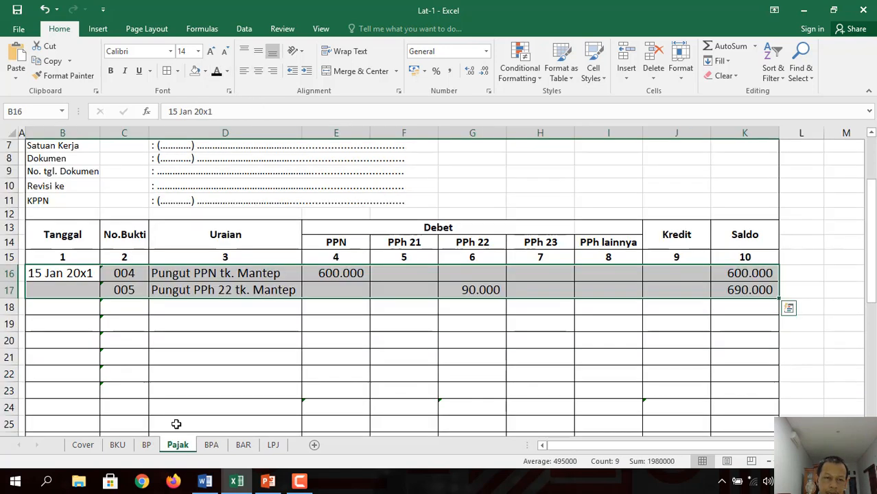
click(119, 307)
drag(120, 308, 723, 323)
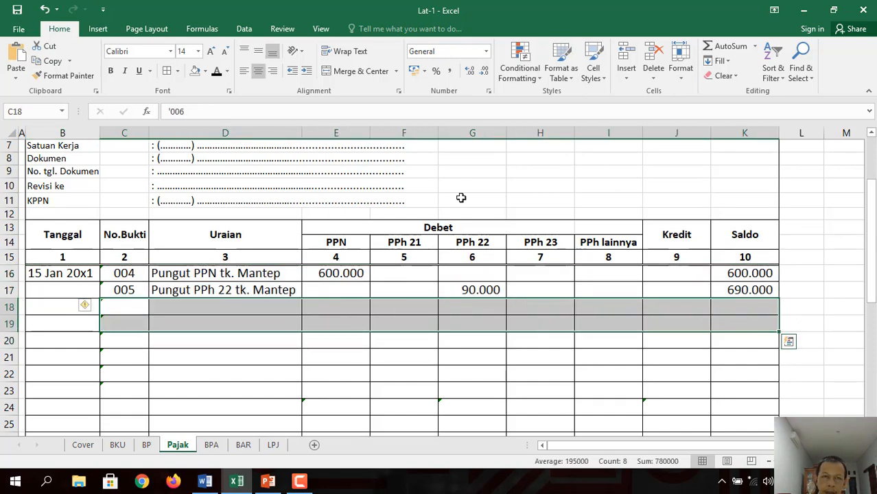
click(217, 72)
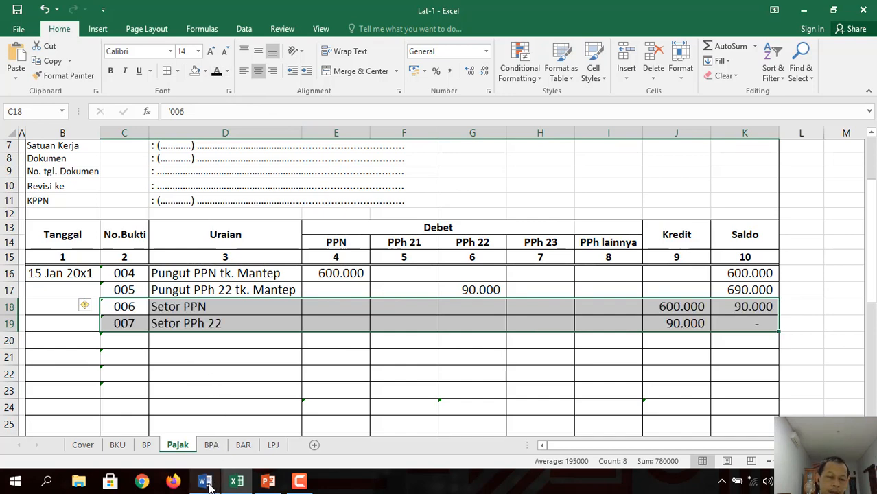
Step: Switch to the Word exercise and add the line "BKU K; KAS TUNAI K; UP K; BPAB K" at the end of transaction 6
click(206, 419)
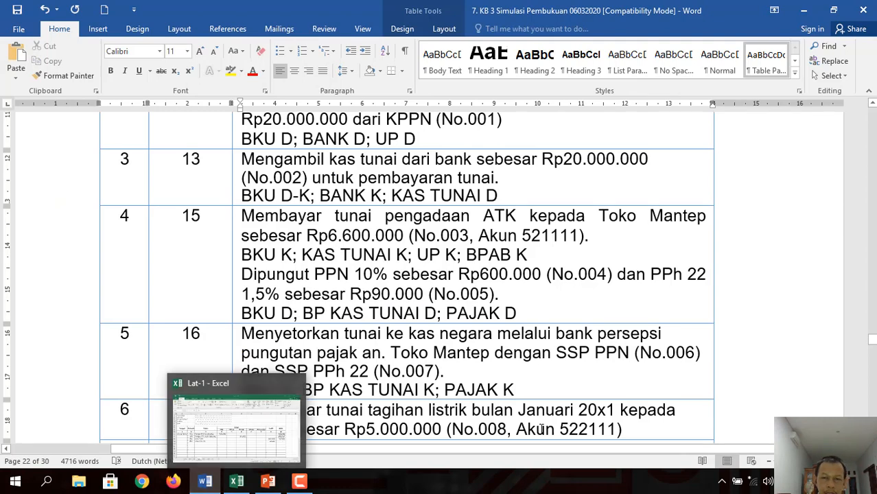
scroll(684, 398, down, 3)
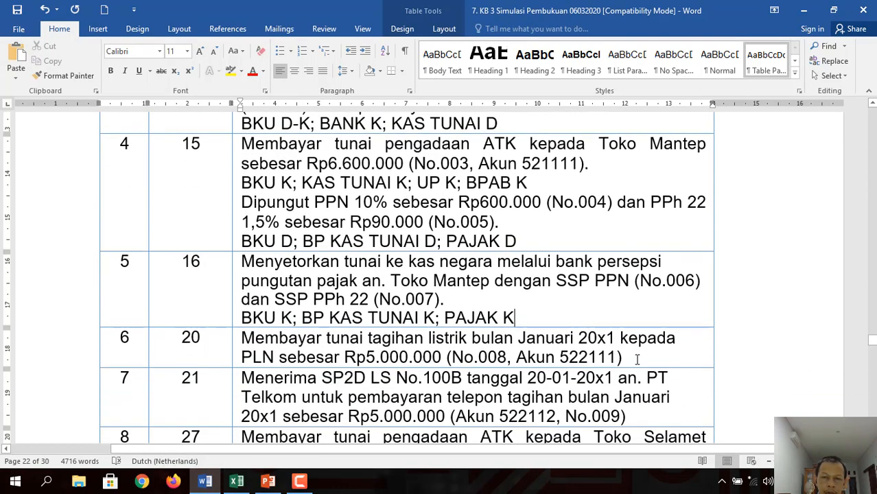
click(637, 359)
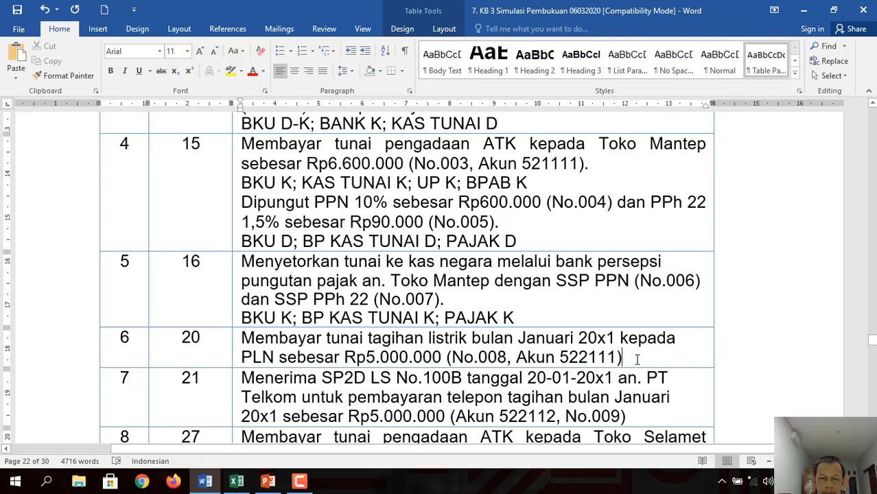
key(Return)
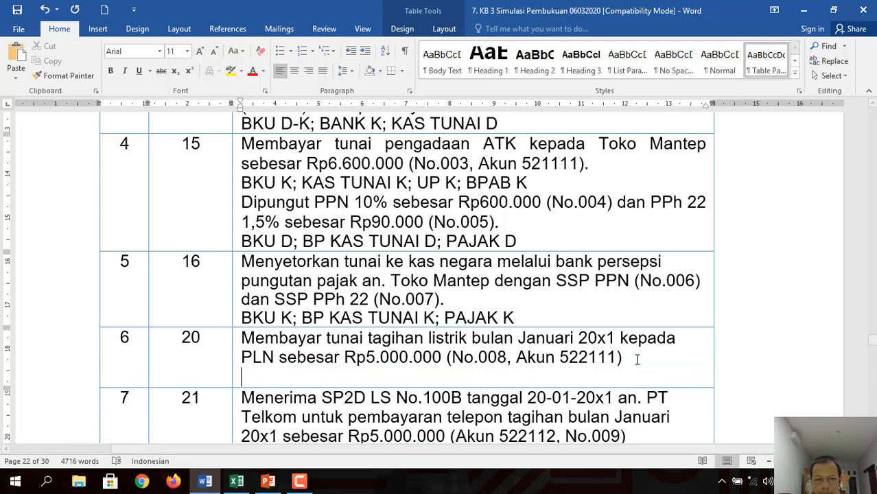
text(BKU)
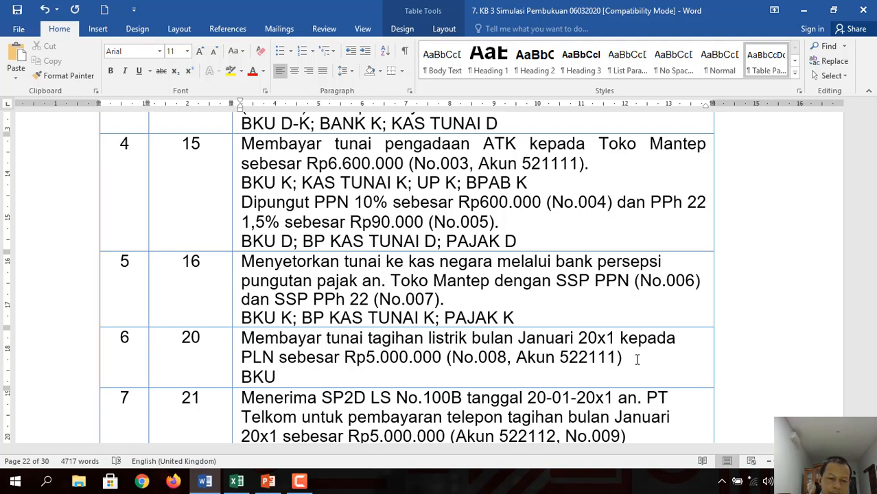
text( K; KAS T)
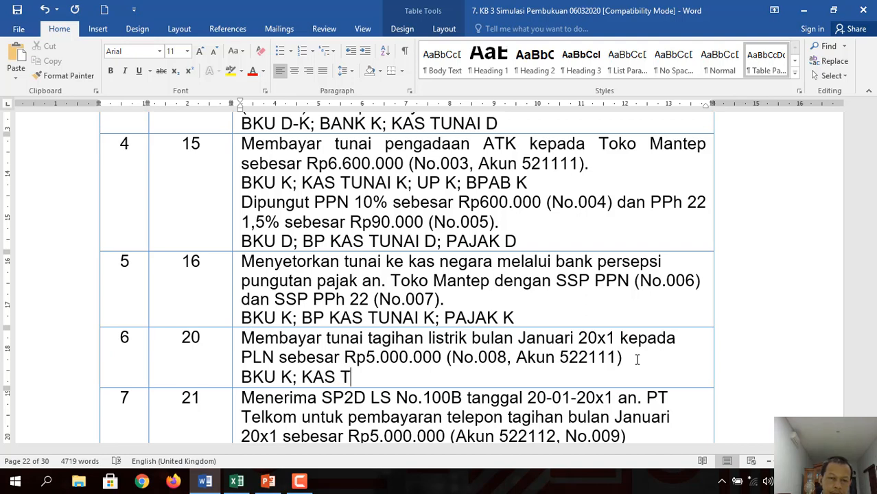
text(UNAI K)
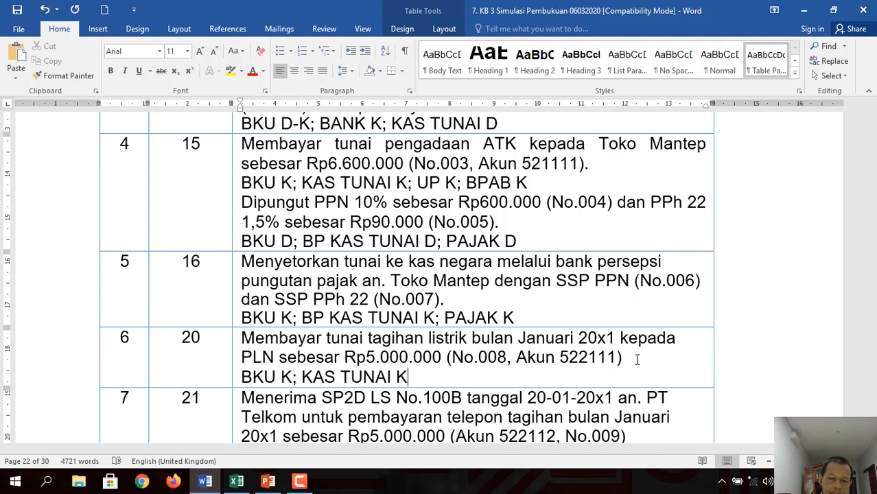
text(; UP K)
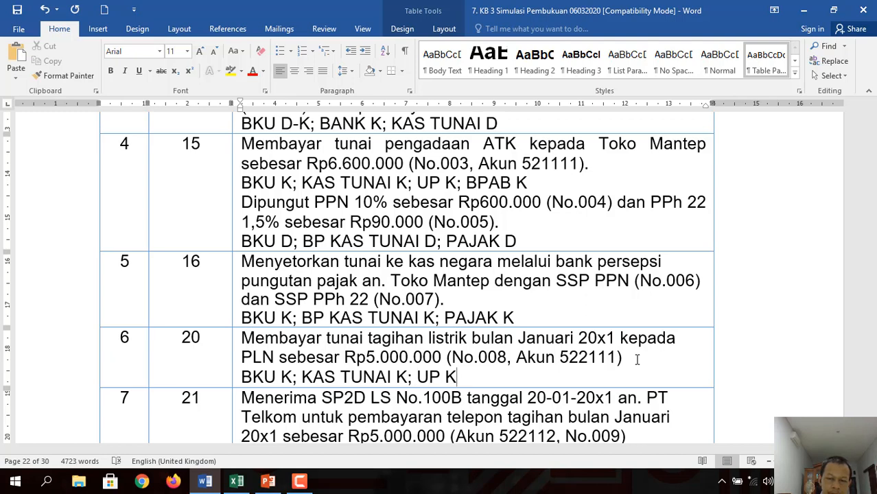
text(; BPAB K)
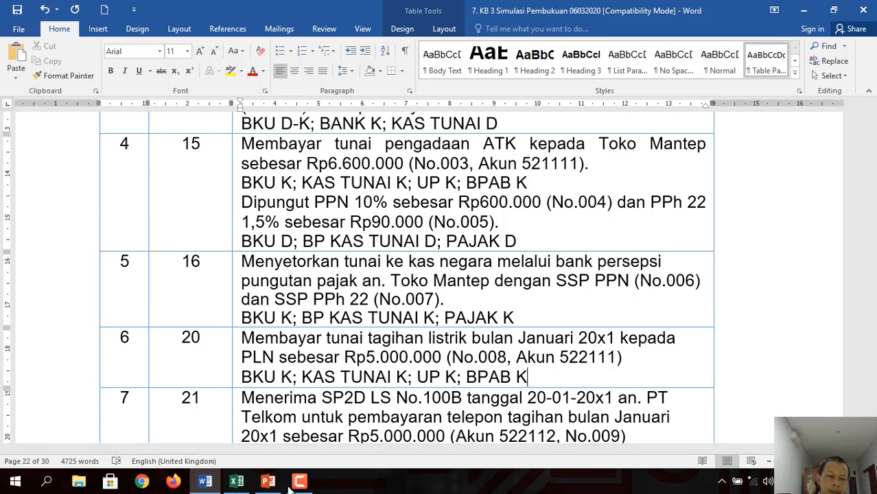
Step: Switch to the Excel workbook and apply the black font colour to entry row D13:K13 of Buku Kas Umum on the BKU sheet
click(236, 482)
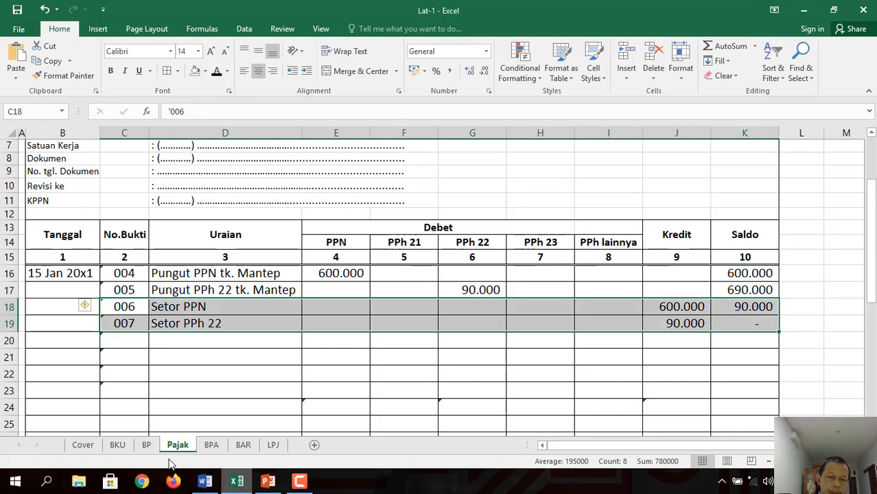
click(118, 446)
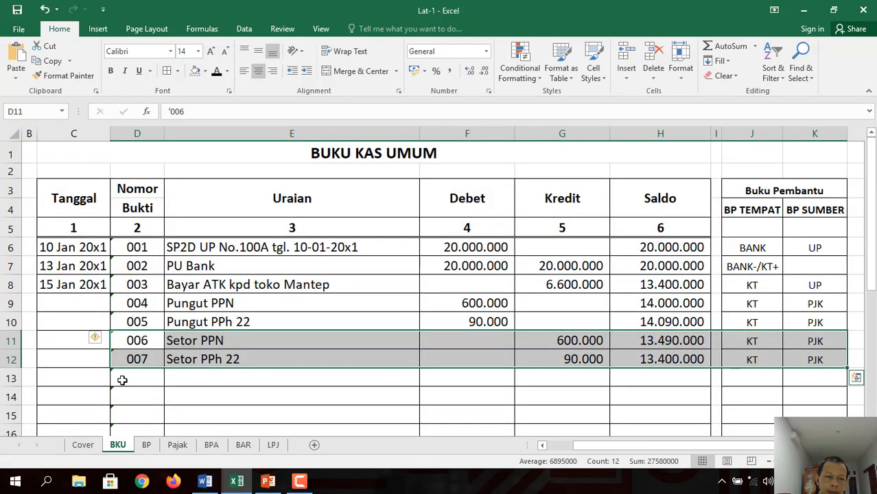
drag(123, 380, 801, 378)
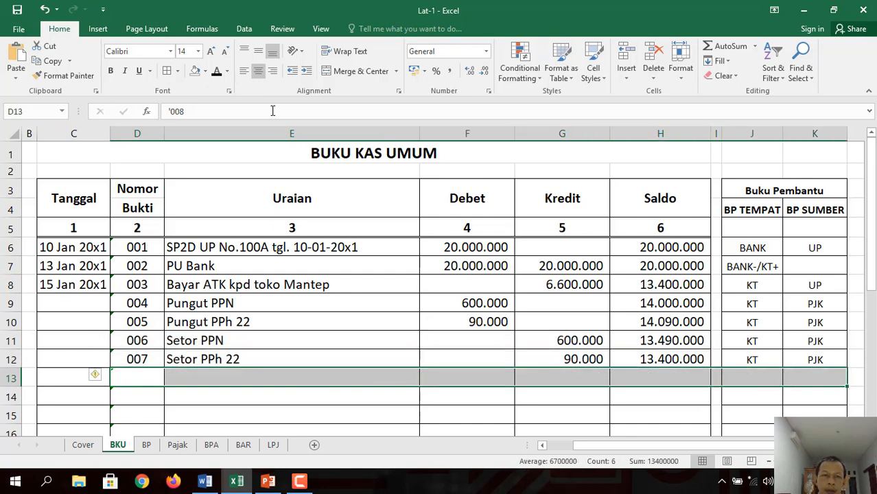
click(217, 72)
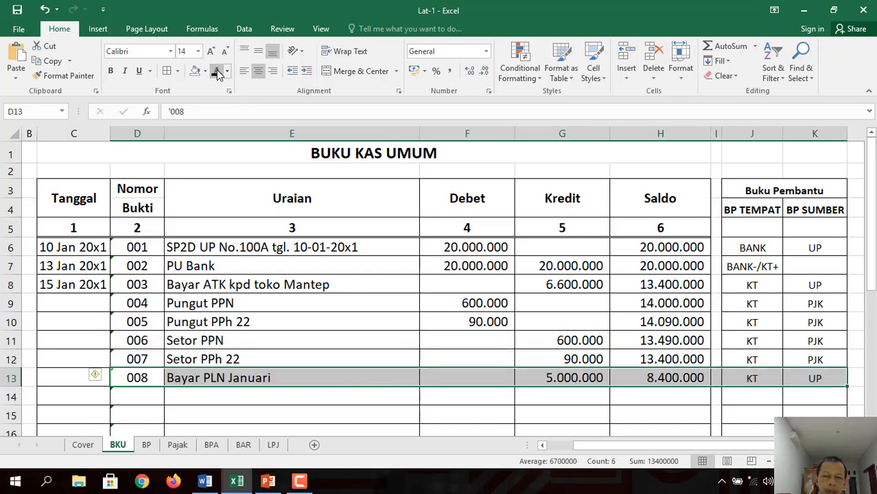
Step: Apply the black font colour to entry row D55:H55 of the second subsidiary ledger on the BP sheet
click(147, 445)
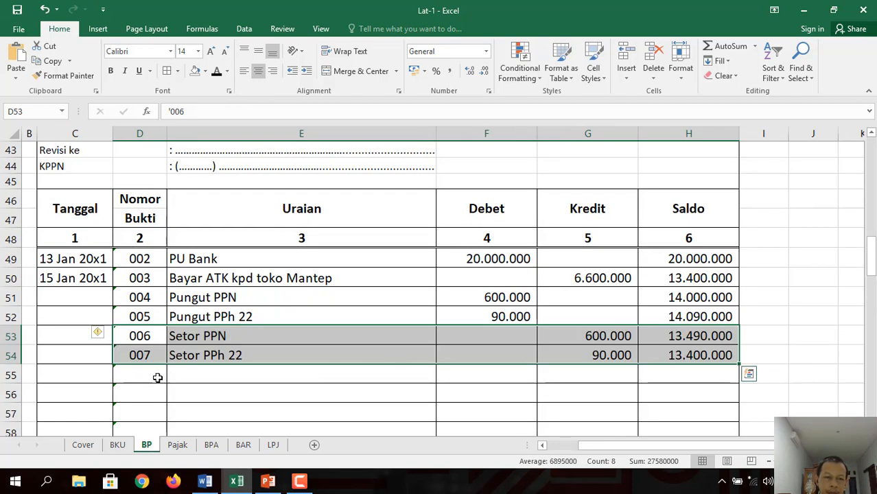
drag(141, 376, 674, 370)
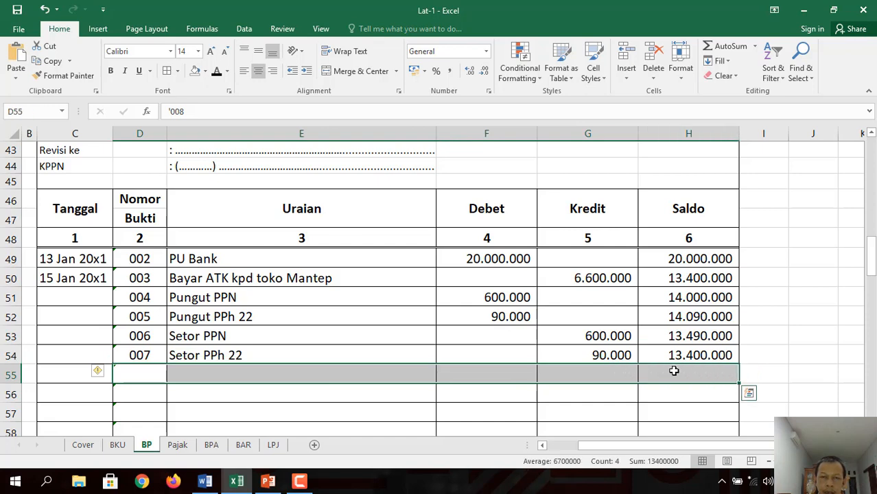
click(216, 72)
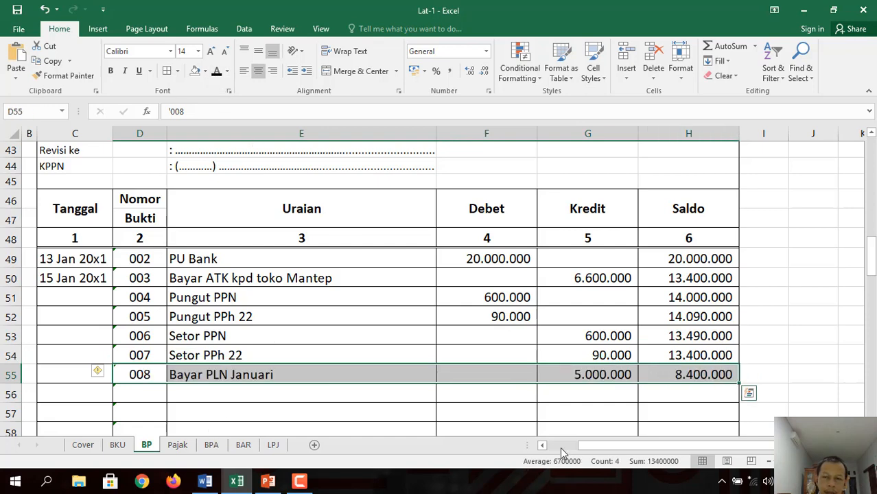
Step: Apply the black font colour to entry row D80:H80 of Buku Pembantu UP on the BP sheet
scroll(439, 289, down, 5)
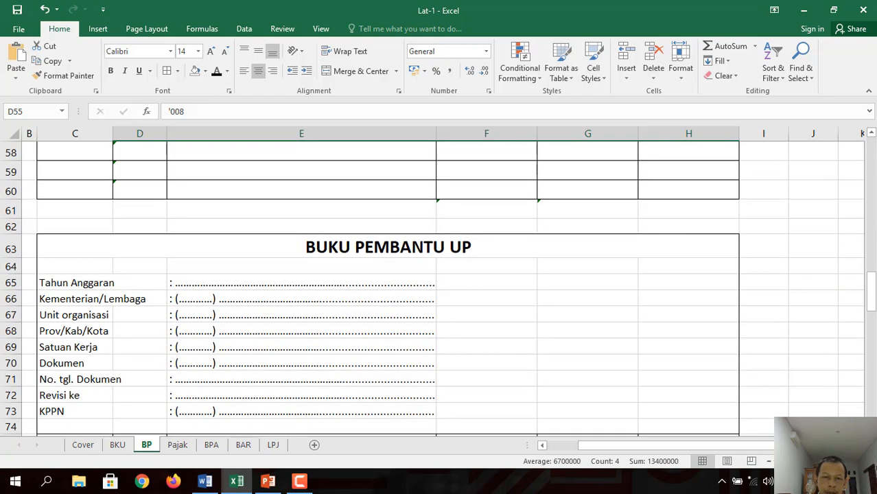
scroll(443, 287, down, 6)
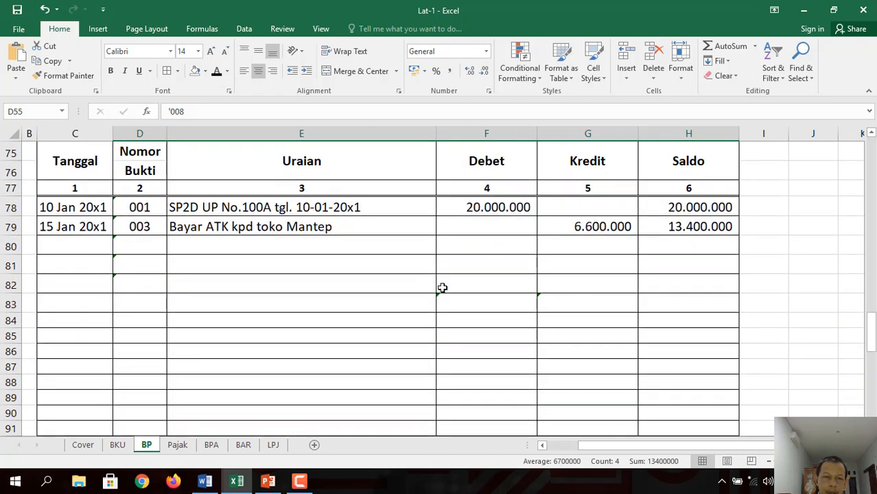
click(129, 240)
drag(253, 245, 675, 250)
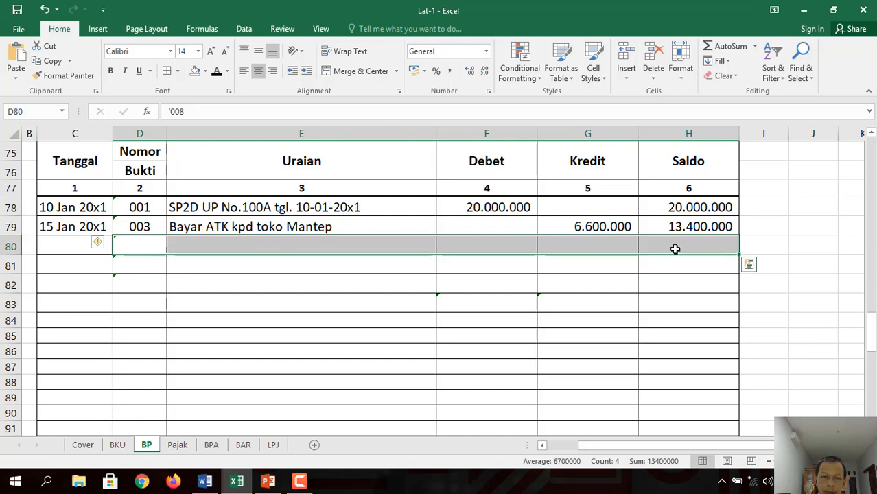
click(217, 72)
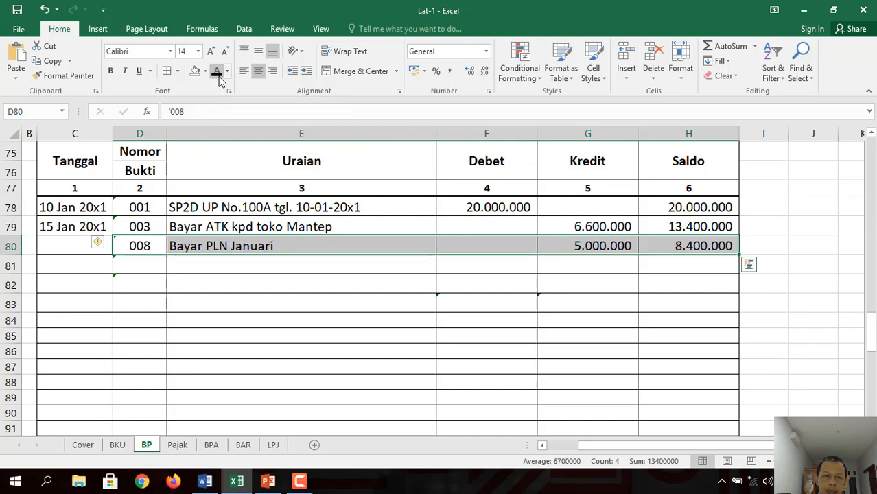
Step: Apply the black font colour to entry row B45:J45 in the account 522111 table on the BPA sheet
click(212, 445)
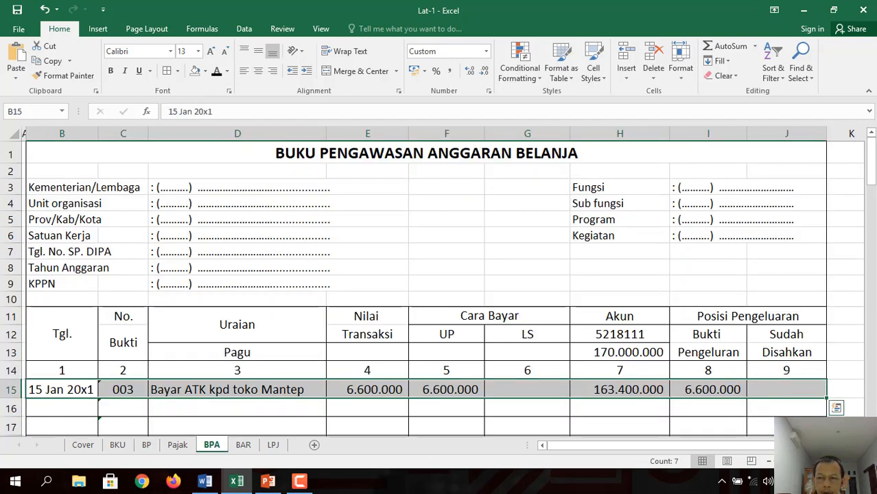
scroll(439, 288, down, 11)
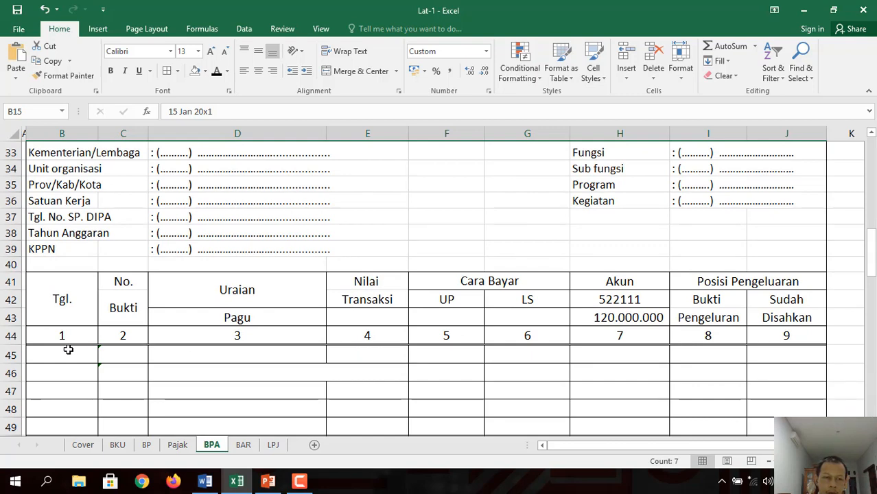
drag(64, 352, 767, 349)
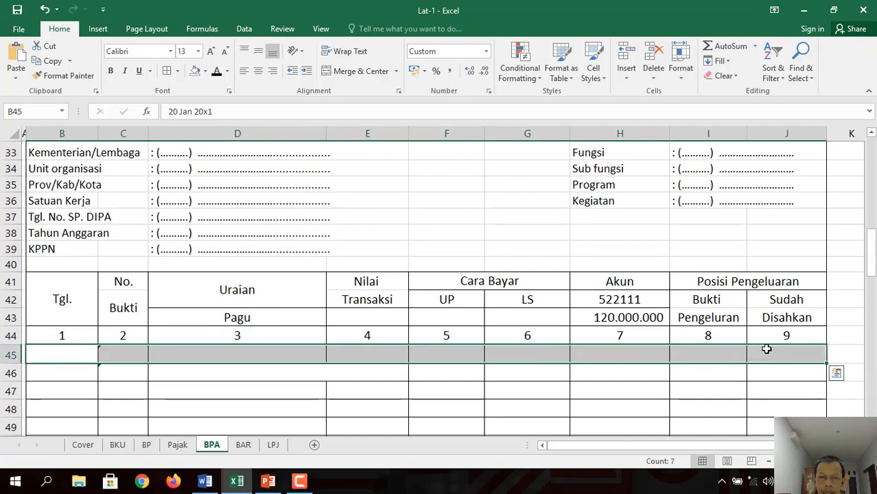
click(216, 72)
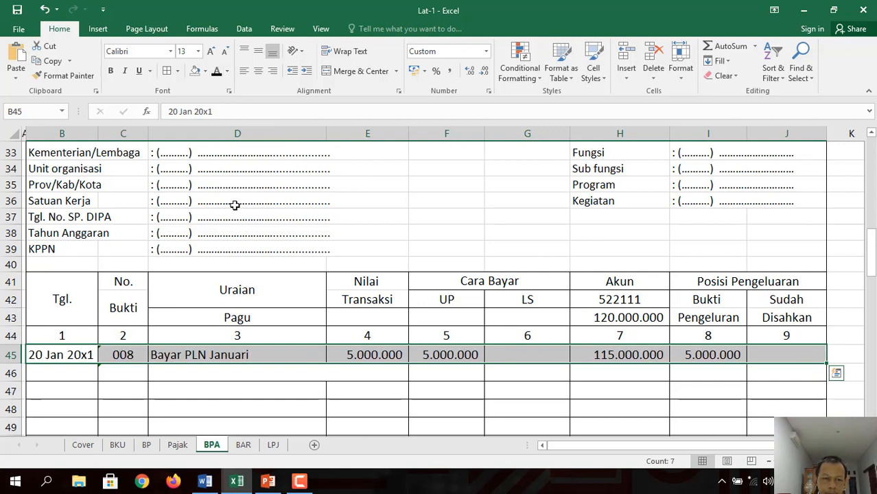
Step: Switch to the Word exercise and add the line "BPAB" at the end of transaction 7
click(204, 480)
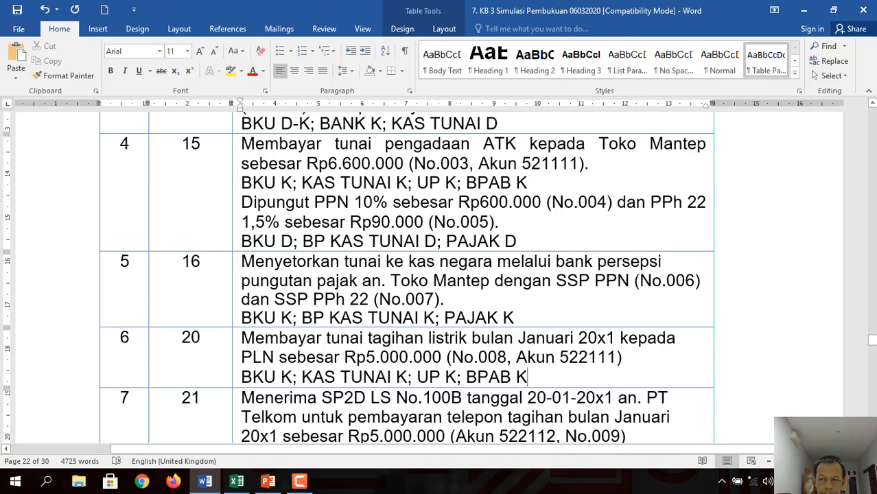
scroll(406, 276, down, 3)
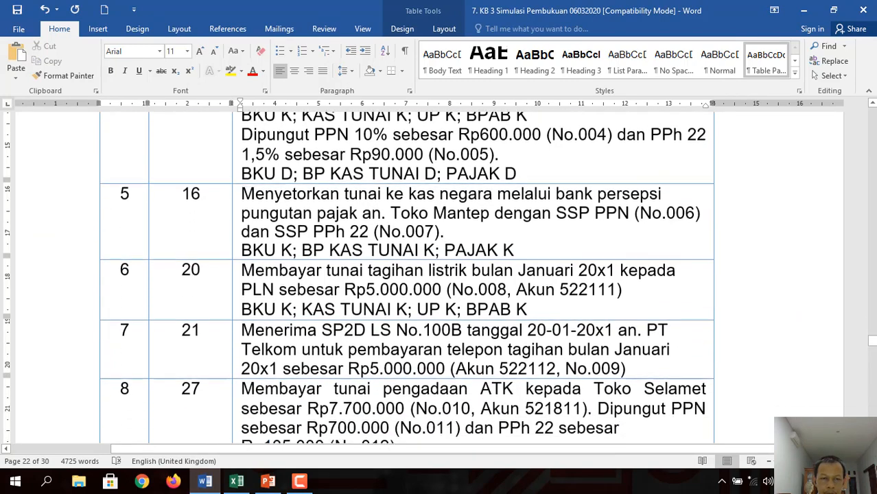
scroll(407, 276, down, 1)
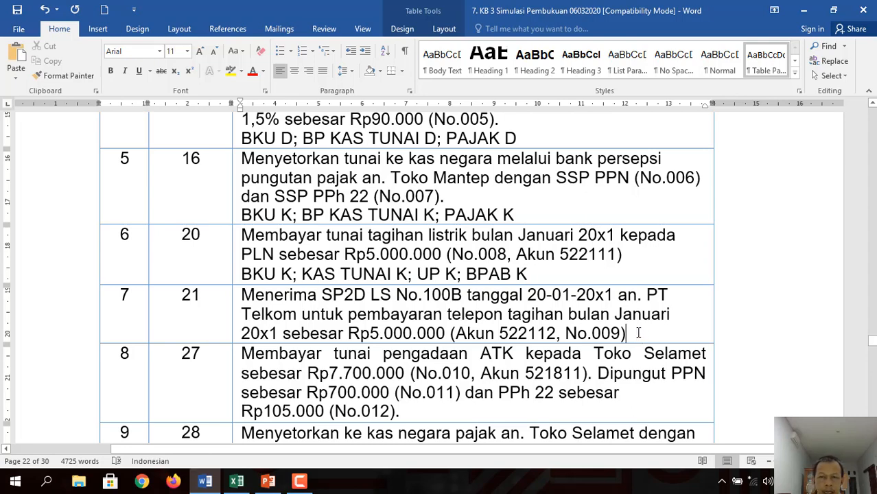
key(Return)
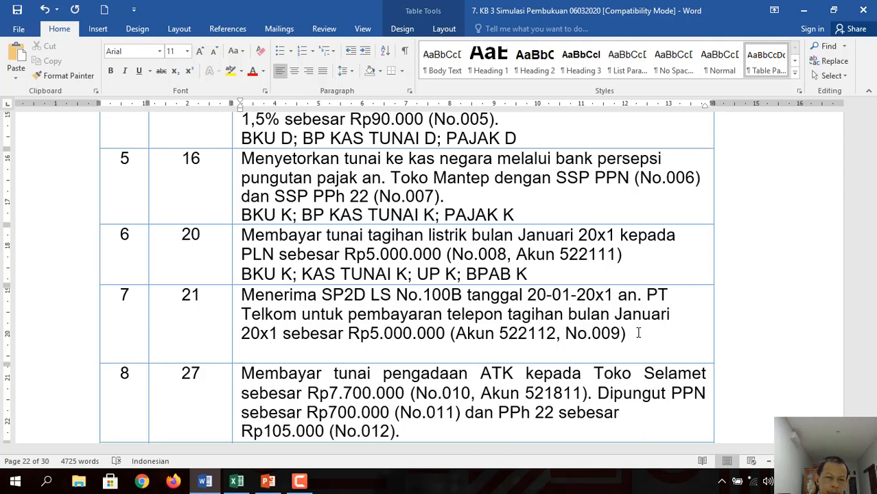
text(B)
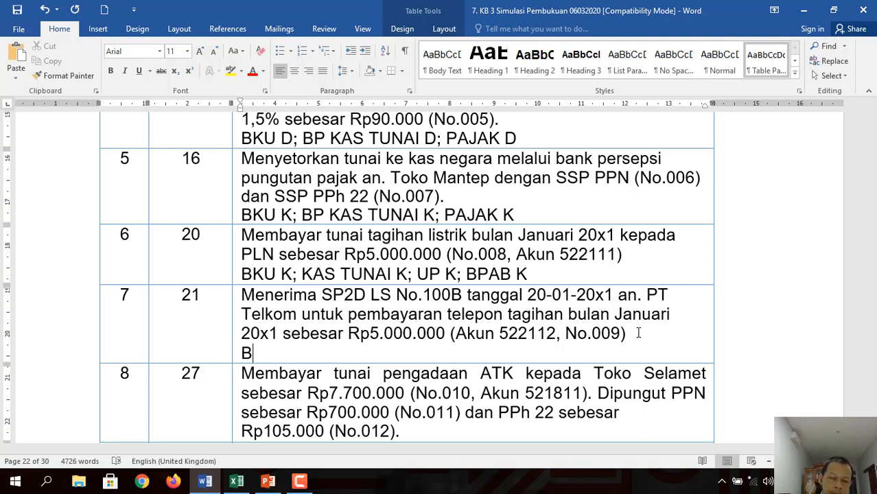
text(PAB)
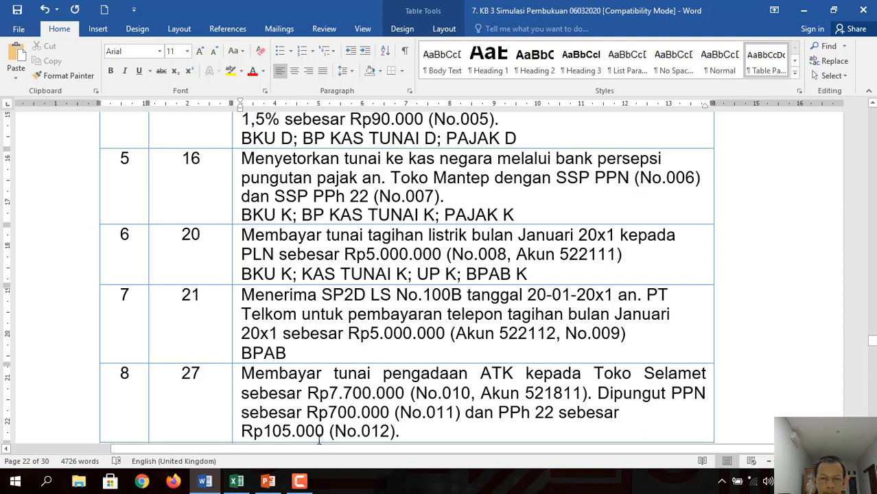
Step: Switch to the Excel workbook and apply the black font colour to entry row B75:J75 in the account 522112 table on the BPA sheet
click(237, 482)
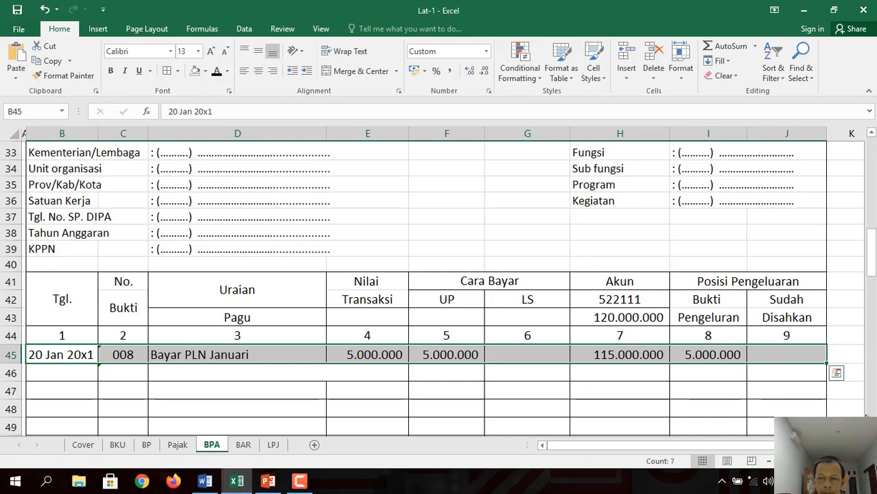
scroll(439, 289, down, 11)
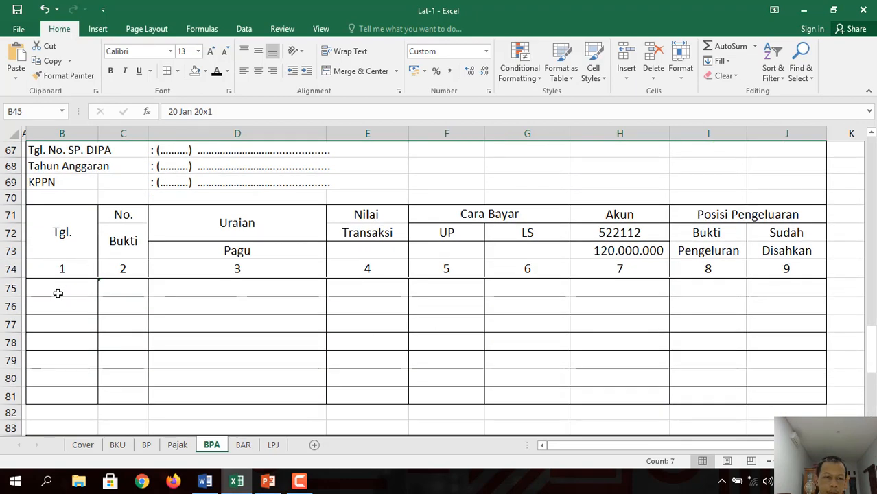
drag(56, 288, 776, 284)
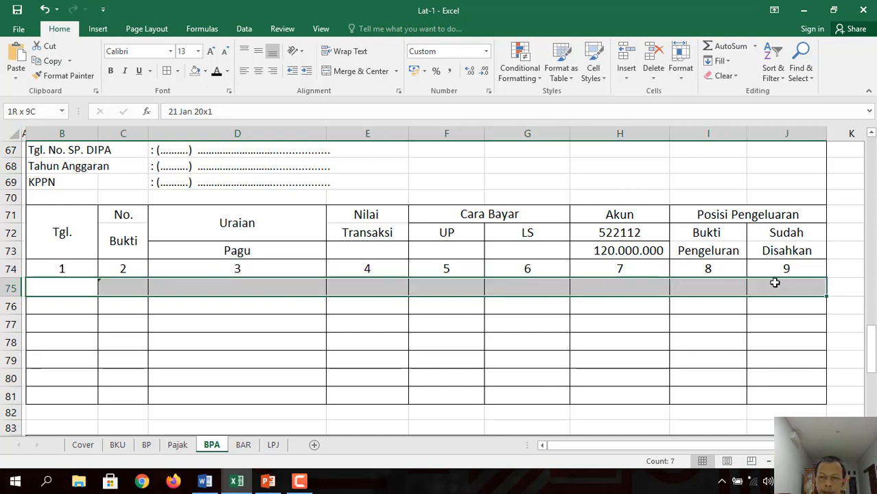
click(217, 72)
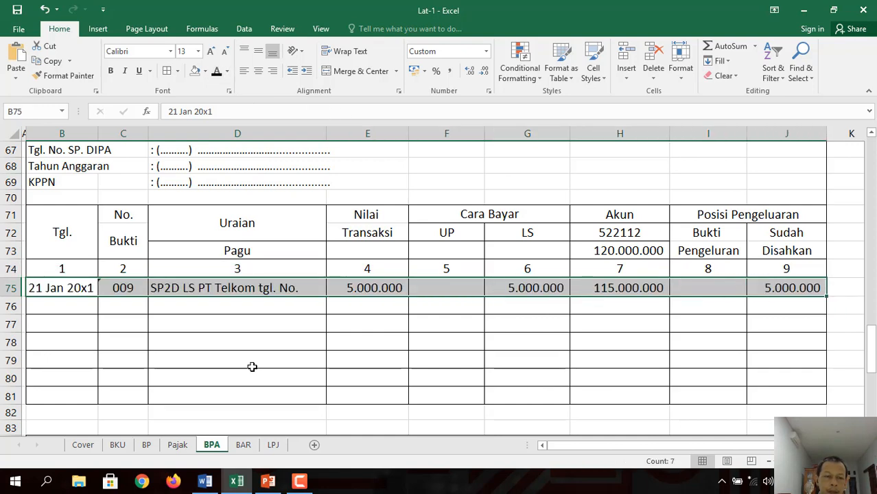
Step: Switch to the Word exercise and split transaction 8 before "Dipungut PPN", leaving an empty line after the account 521811 sentence
click(205, 482)
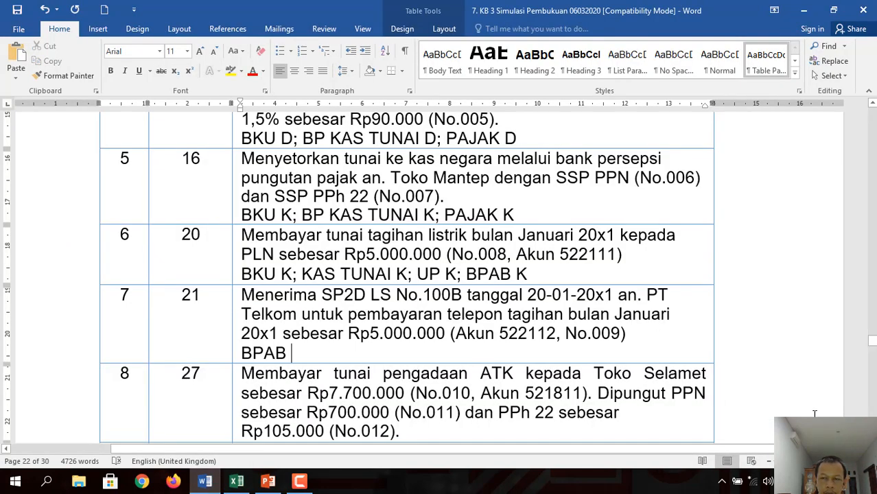
scroll(535, 398, down, 1)
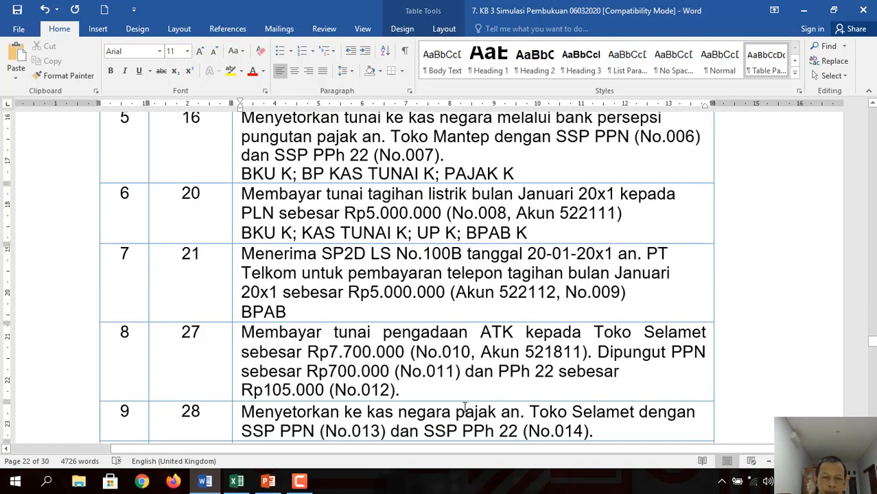
click(430, 393)
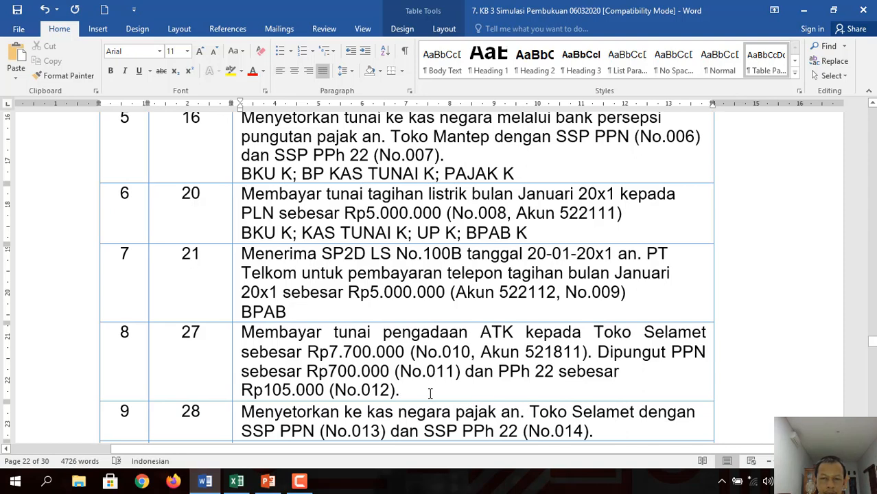
click(598, 352)
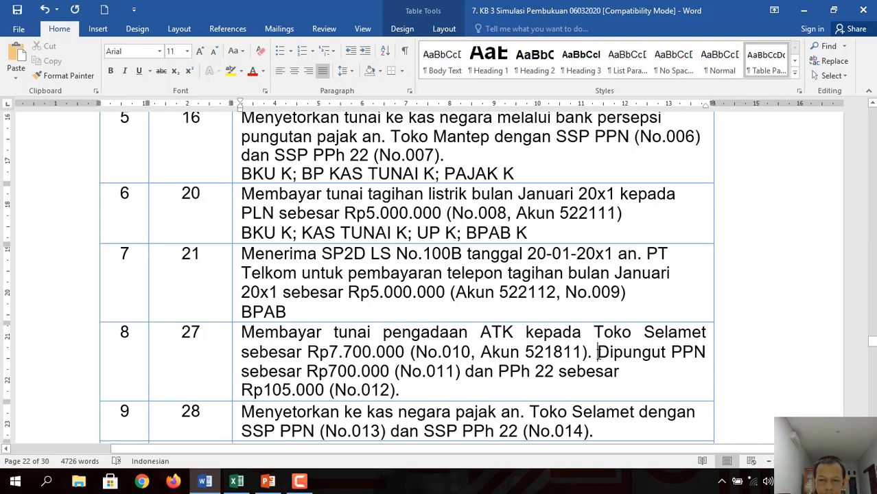
key(Return)
key(Return)
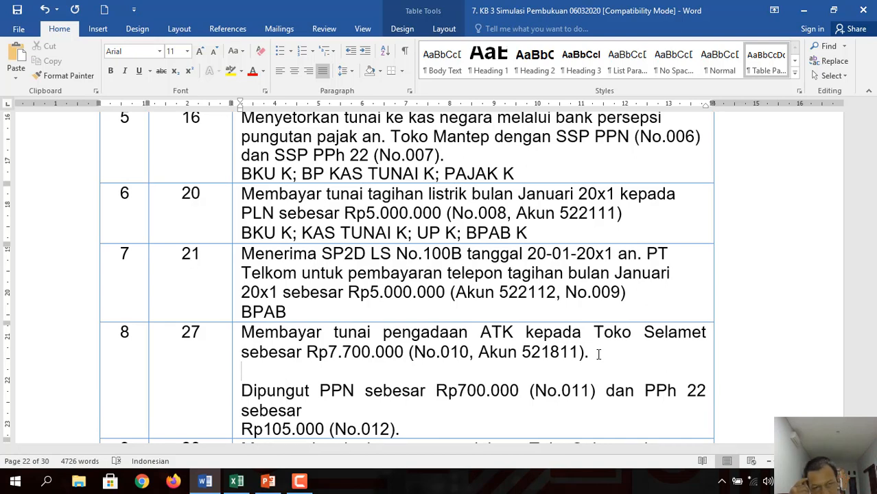
Step: Enter "BKU K; KAS TUNAI K; UP K; BPAB K" on the empty line in transaction 8
text(B)
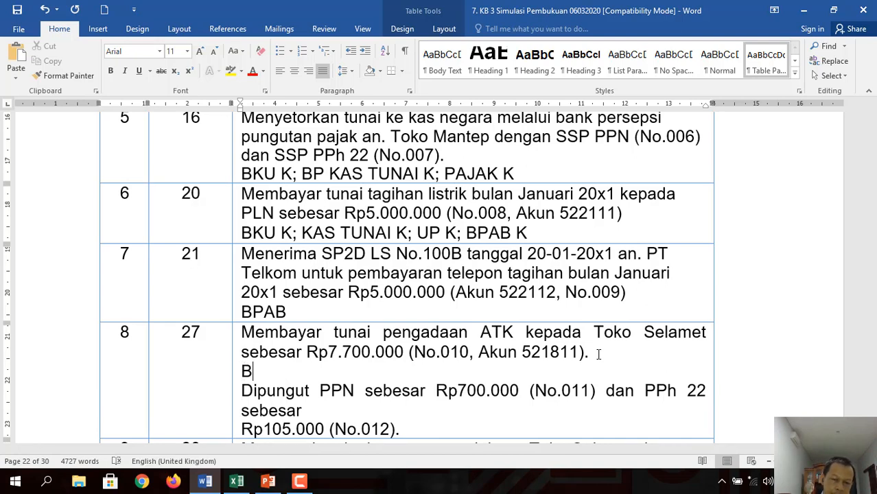
text(KU K)
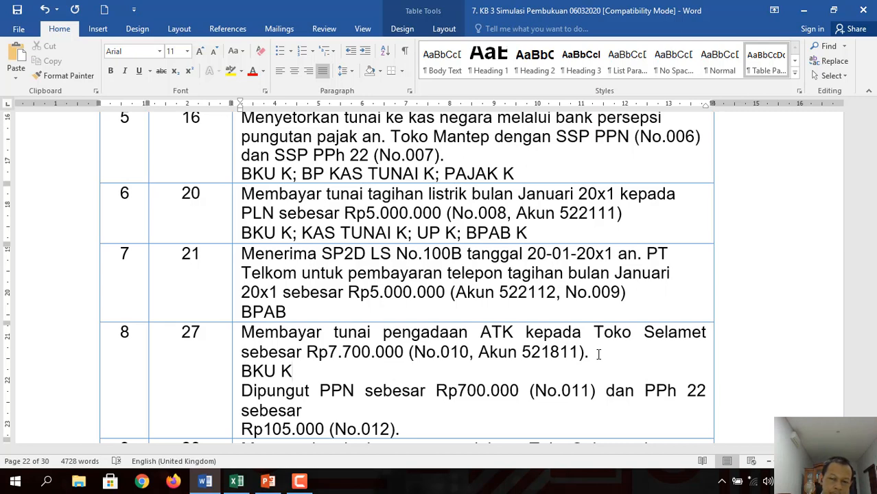
text(; KAS)
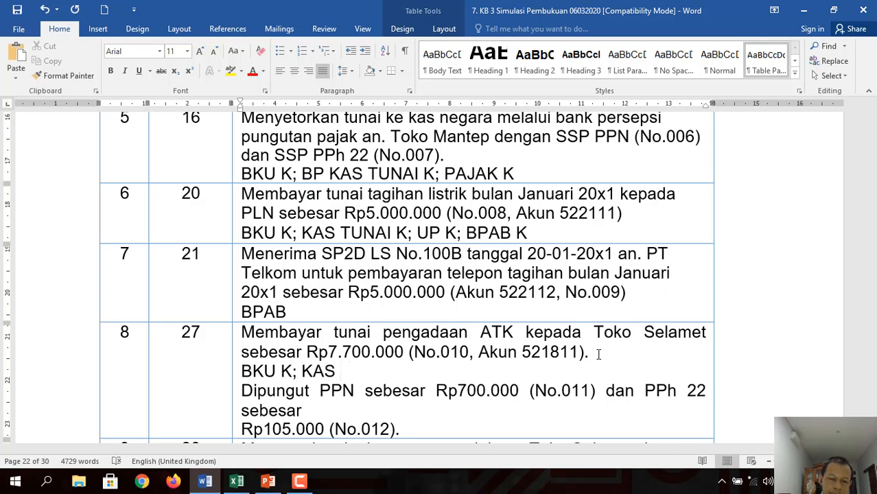
text( TUNAI)
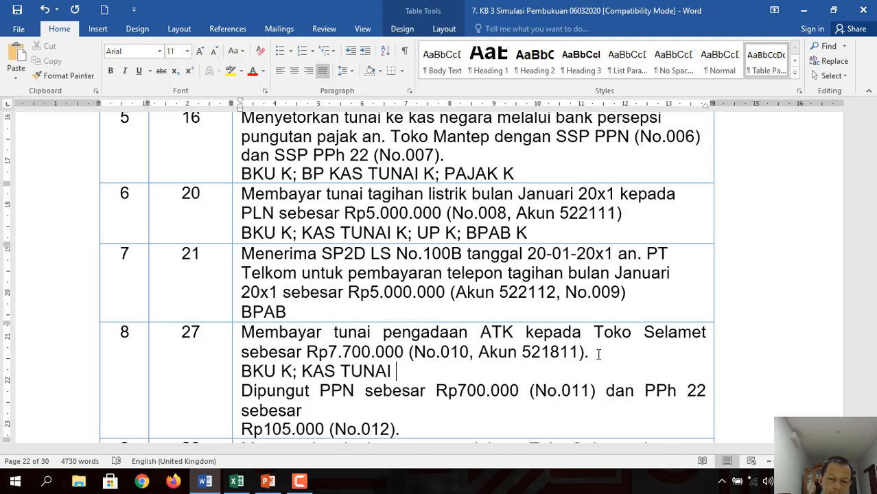
text( K; UP K)
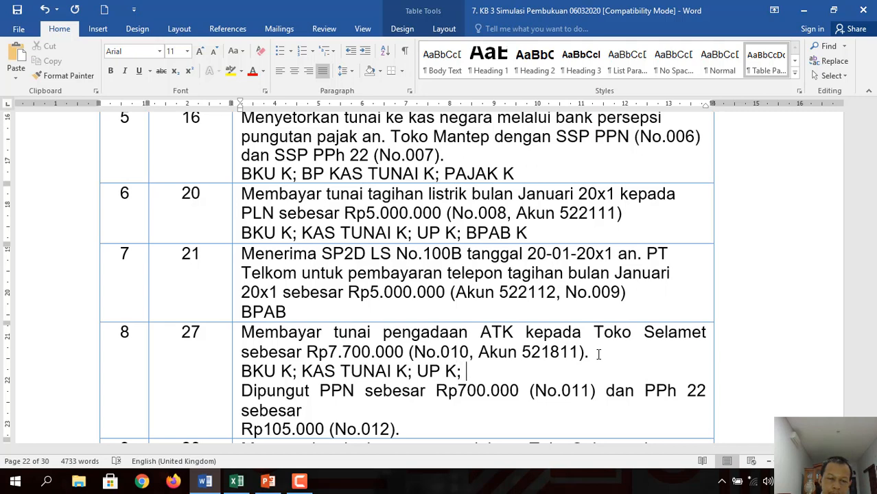
text(; BPAB K)
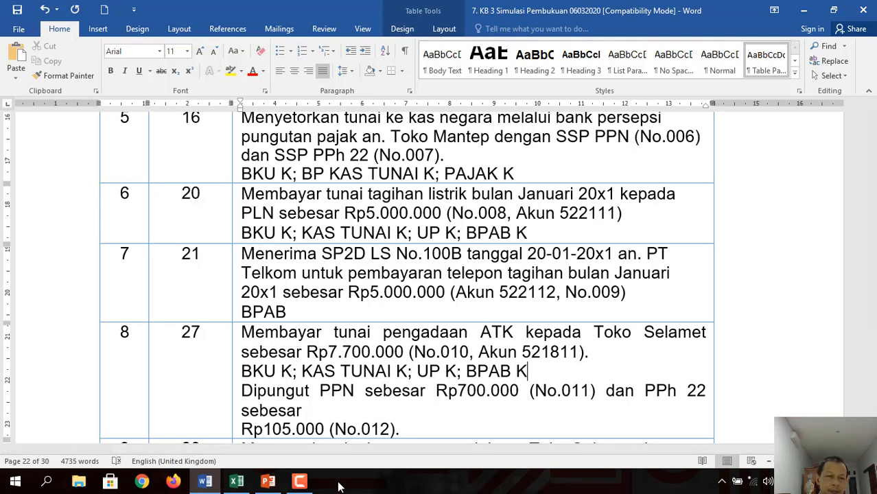
Step: Switch to the Excel workbook and apply the black font colour to entry row D14:K14 of Buku Kas Umum on the BKU sheet
click(236, 482)
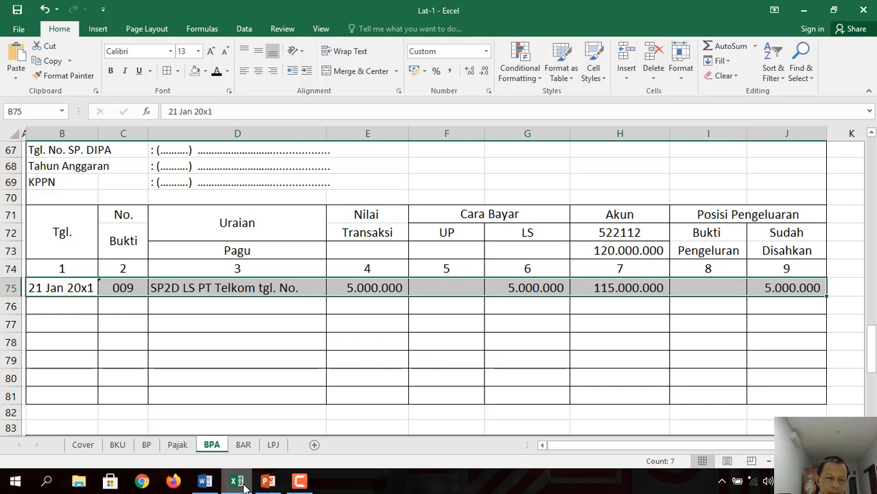
click(117, 446)
drag(139, 392, 810, 391)
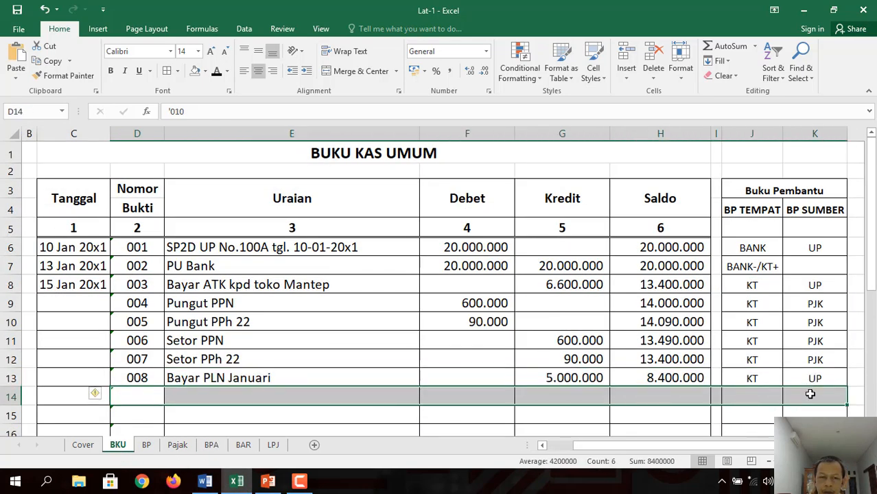
click(217, 73)
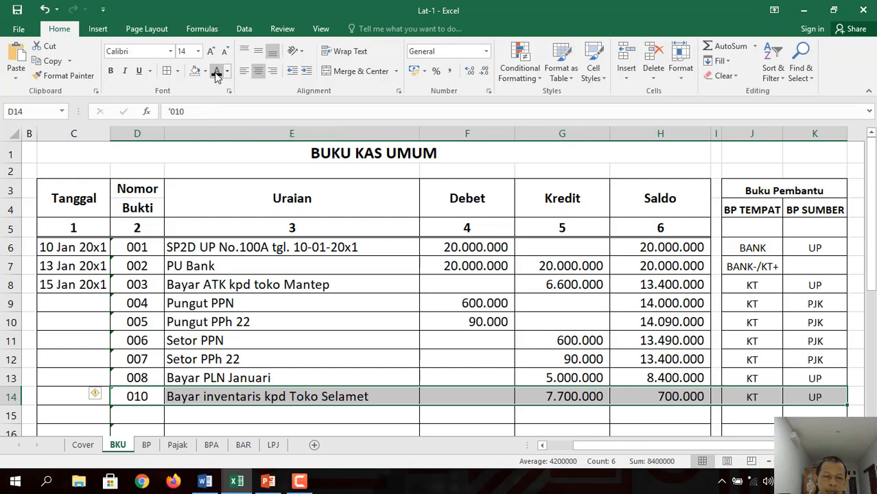
Step: Apply the black font colour to entry row D56:H56 of the Kas Tunai table on the BP sheet
click(147, 445)
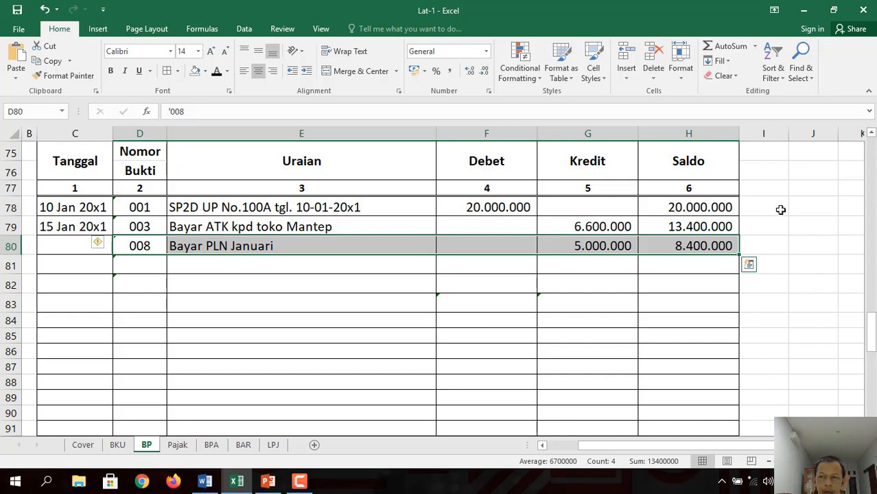
click(870, 166)
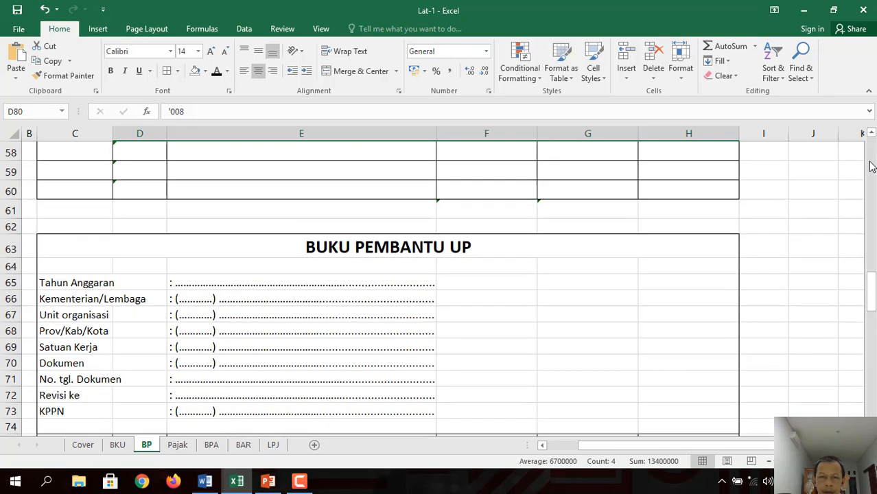
click(870, 166)
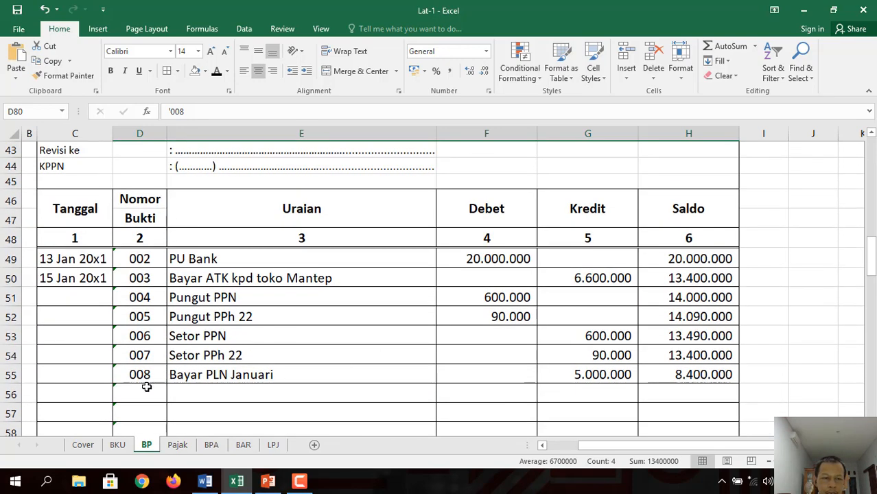
mouse_move(139, 395)
mouse_down()
mouse_move(303, 386)
mouse_move(662, 402)
mouse_move(671, 395)
mouse_up()
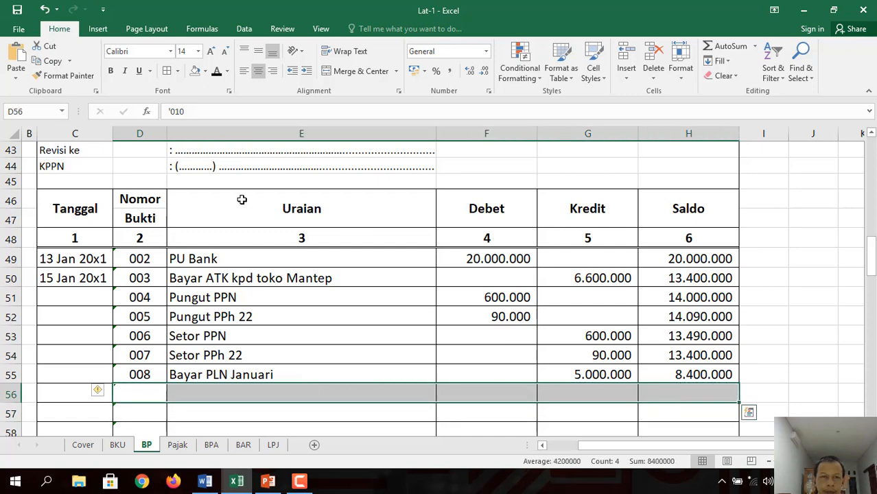
click(218, 76)
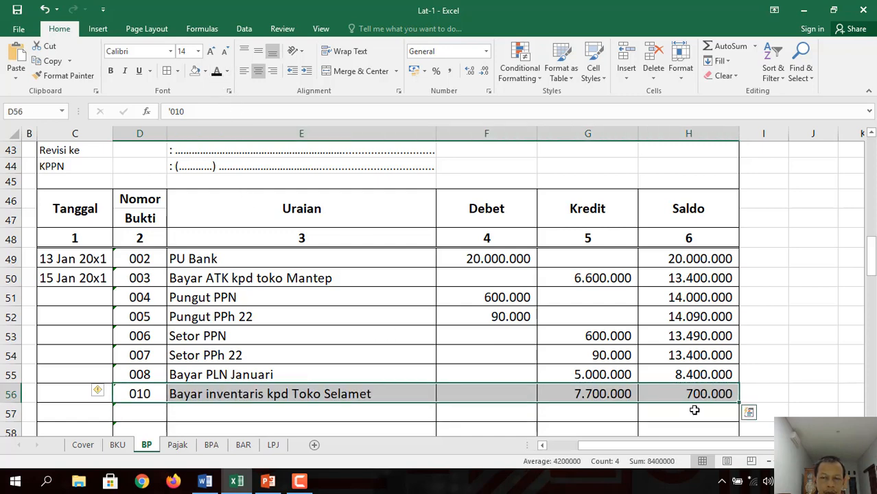
Step: Apply the black font colour to entry row D81:H81 of Buku Pembantu UP on the BP sheet
scroll(873, 415, down, 5)
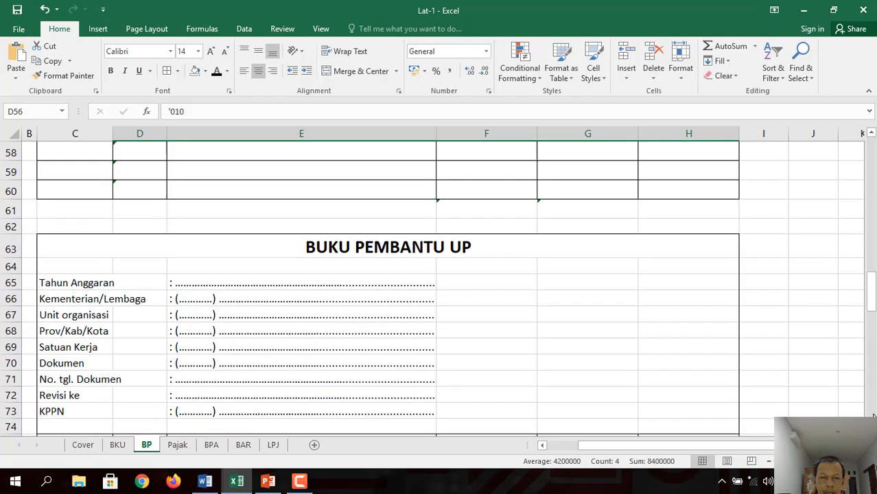
scroll(873, 416, down, 6)
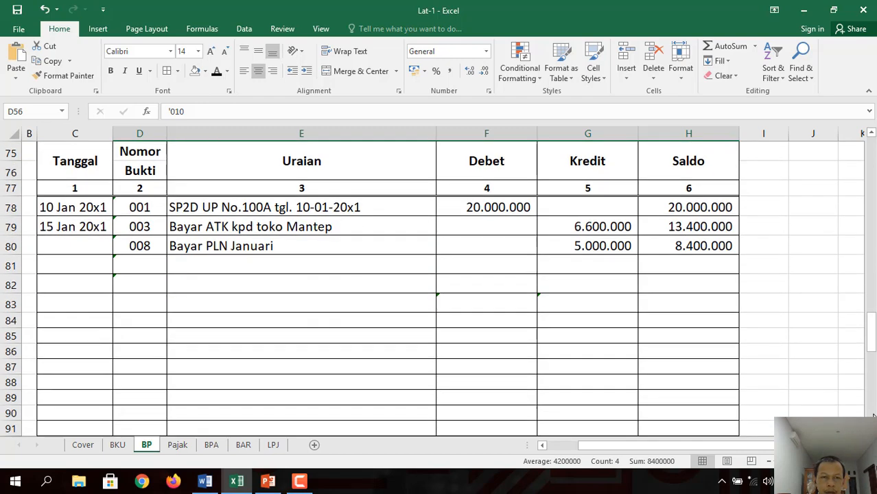
click(140, 264)
drag(190, 264, 646, 269)
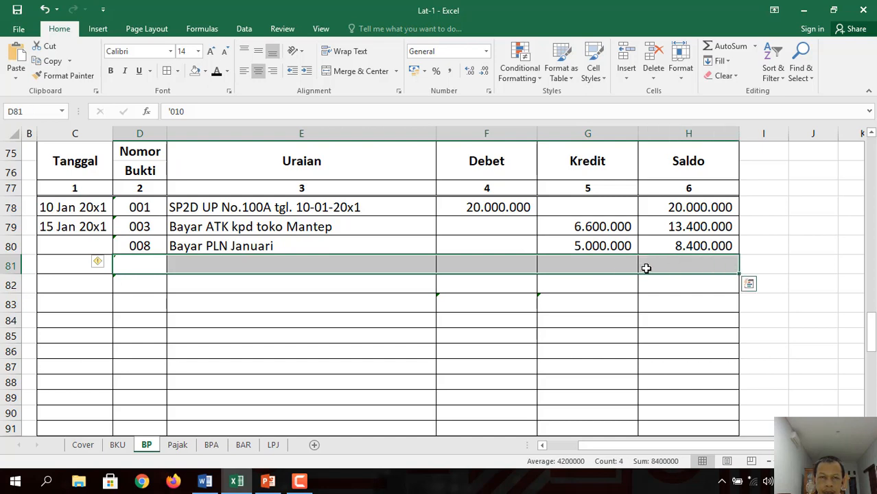
click(217, 72)
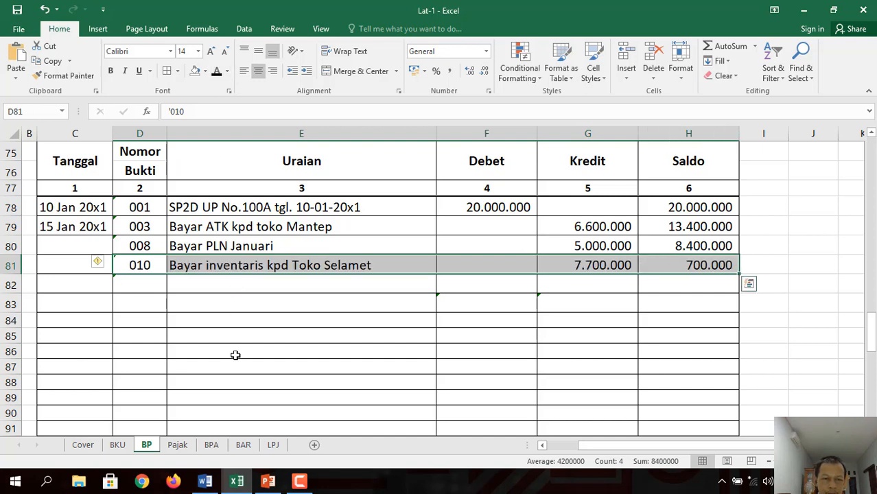
Step: Apply the black font colour to entry row B16:J16 in the account 5218111 table on the BPA sheet
click(214, 445)
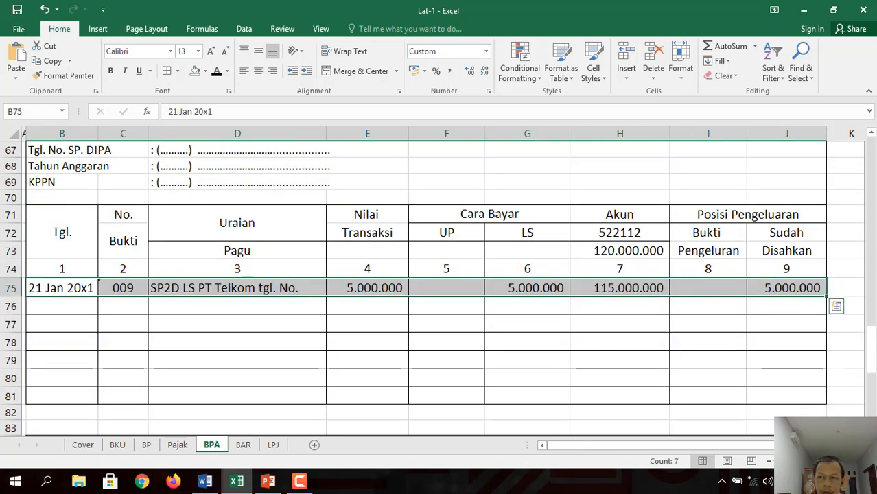
click(872, 199)
click(871, 199)
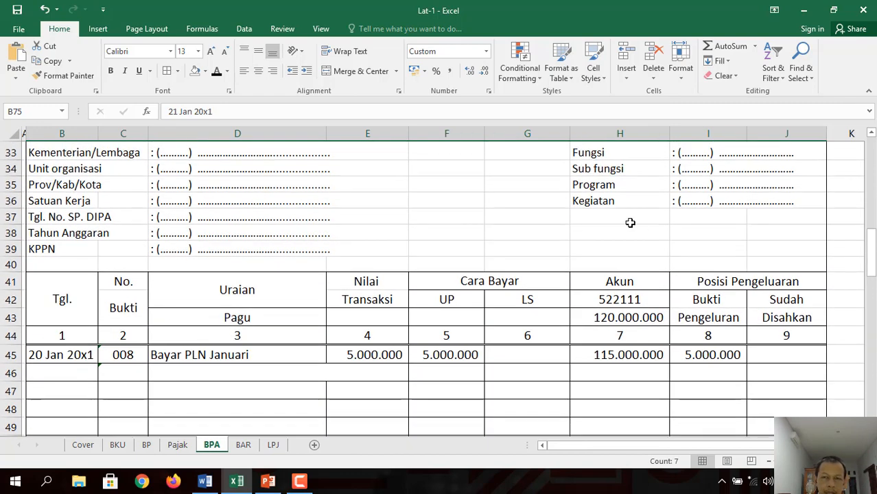
click(870, 166)
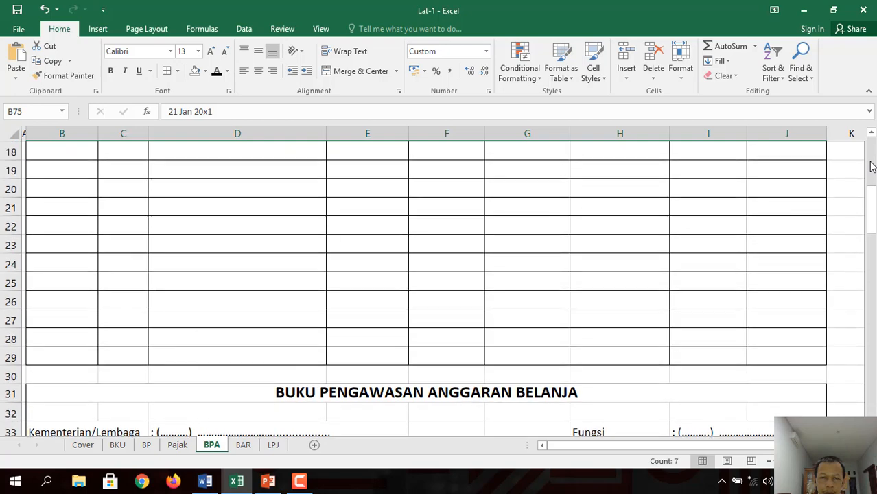
click(870, 167)
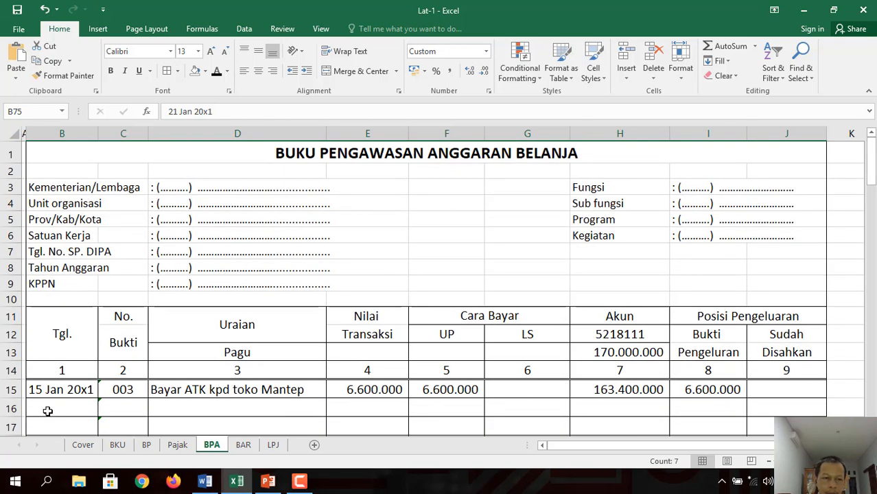
drag(47, 410, 755, 405)
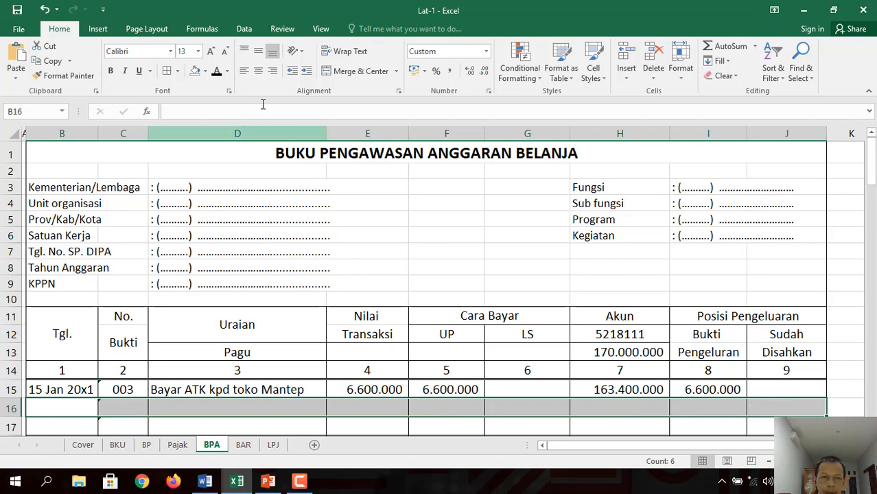
click(216, 71)
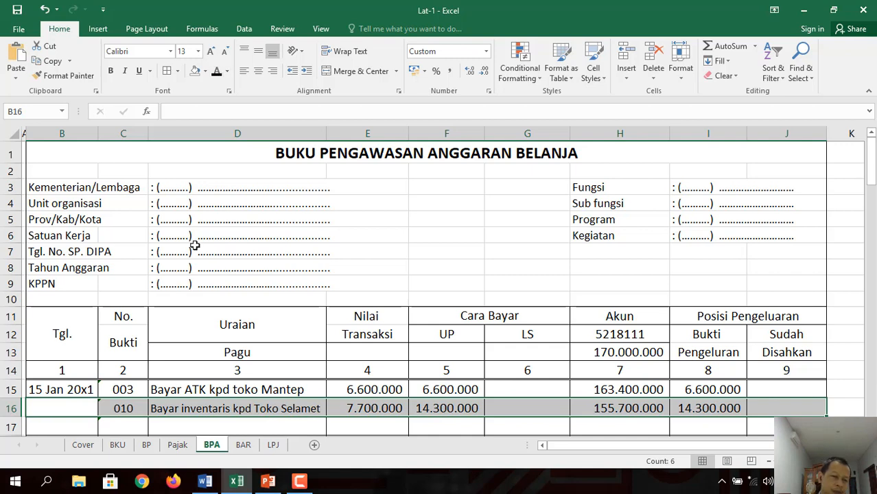
Step: Switch to the Word document, rejoin transaction 8's broken tax-withholding sentence and add the line "BKU D; KAS TUNAI D; PAJAK D" beneath it
click(204, 484)
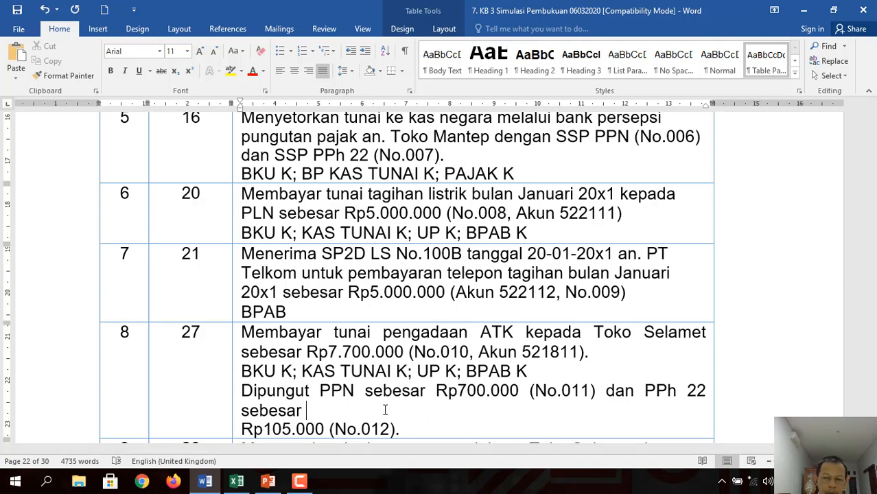
key(Delete)
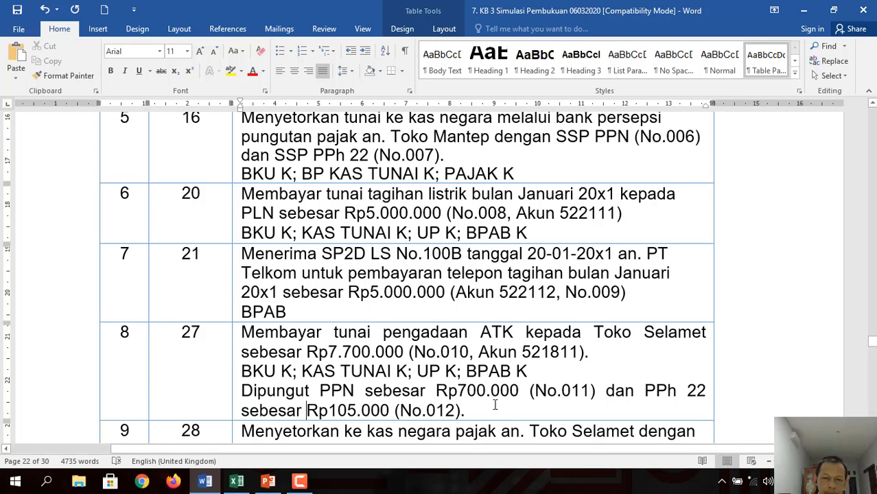
key(Return)
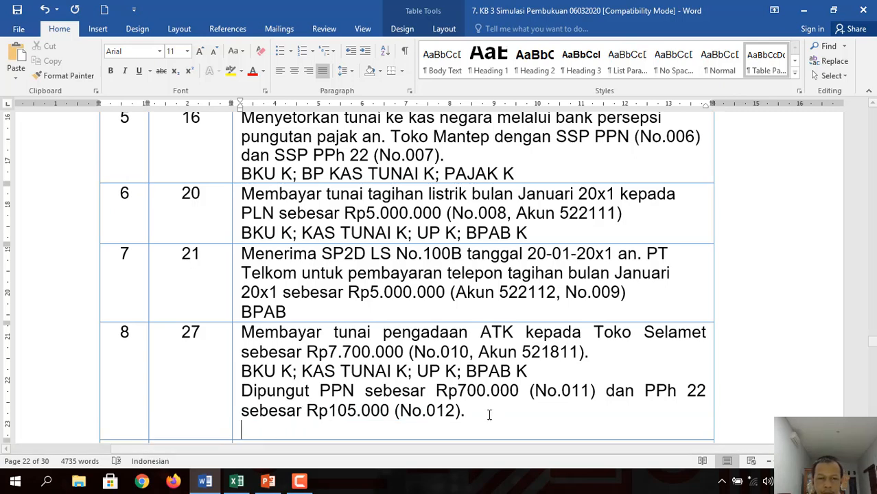
text(BKU )
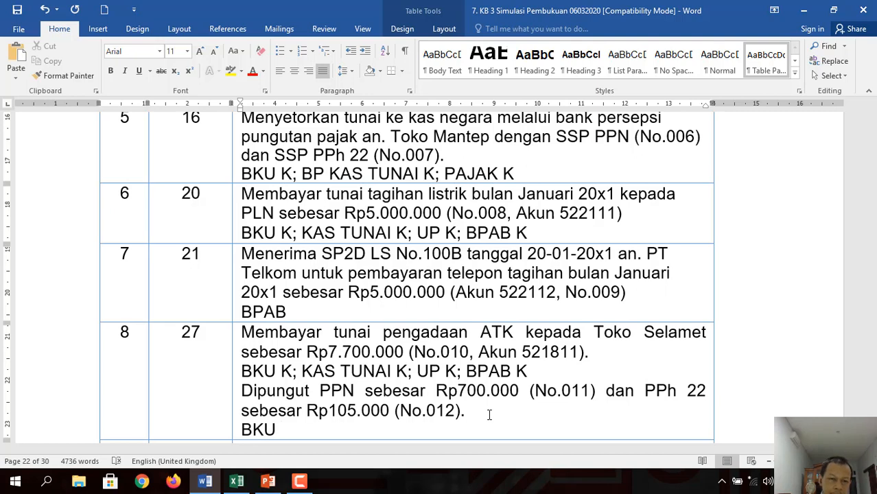
text(D)
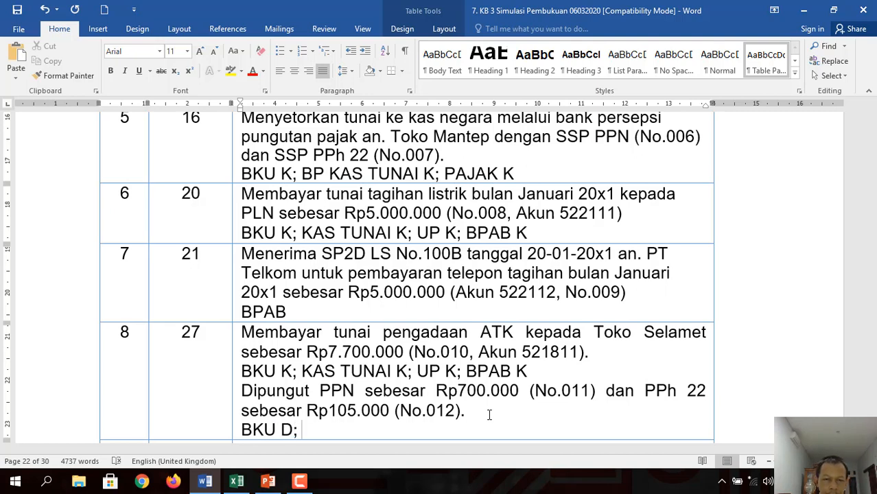
text(; )
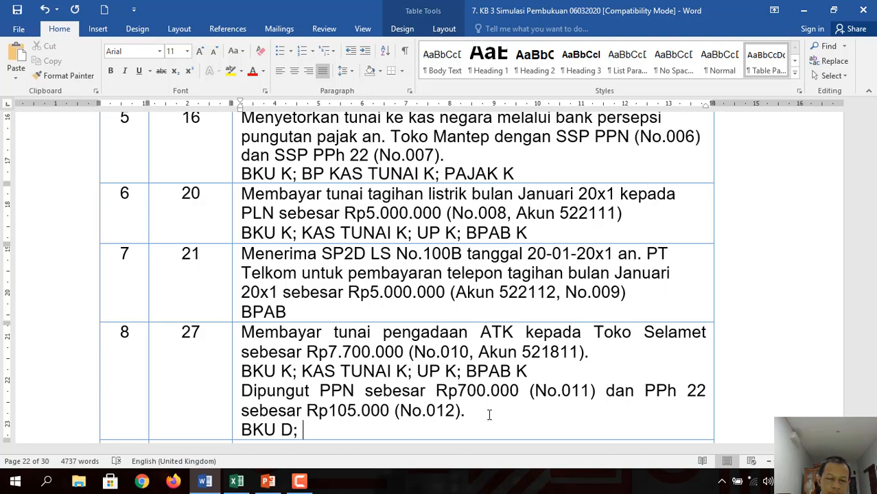
text(KAS T)
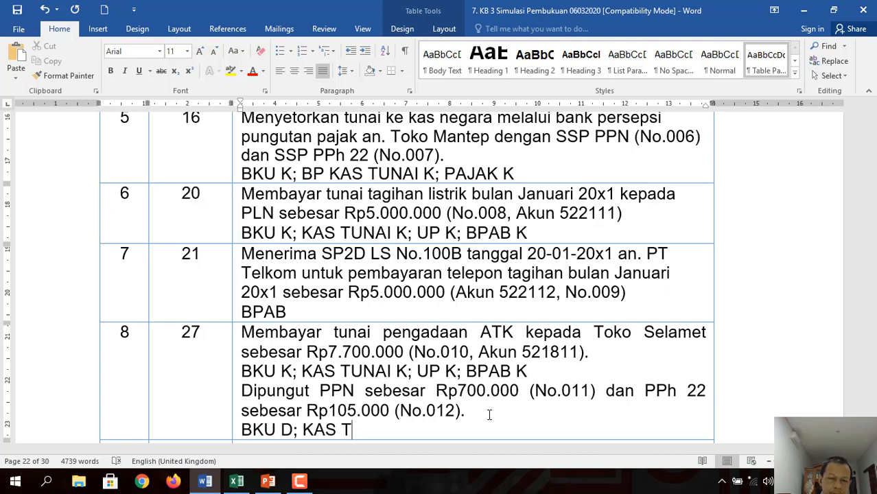
text(UNAI D;)
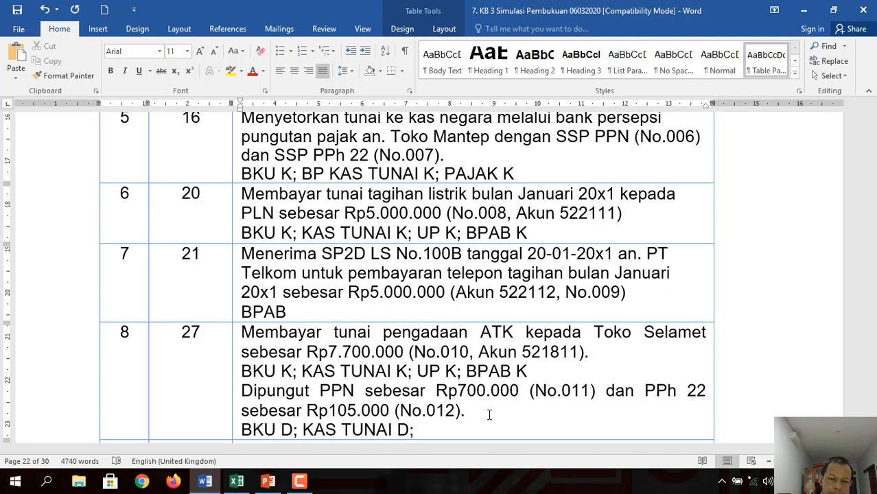
text( PAJA)
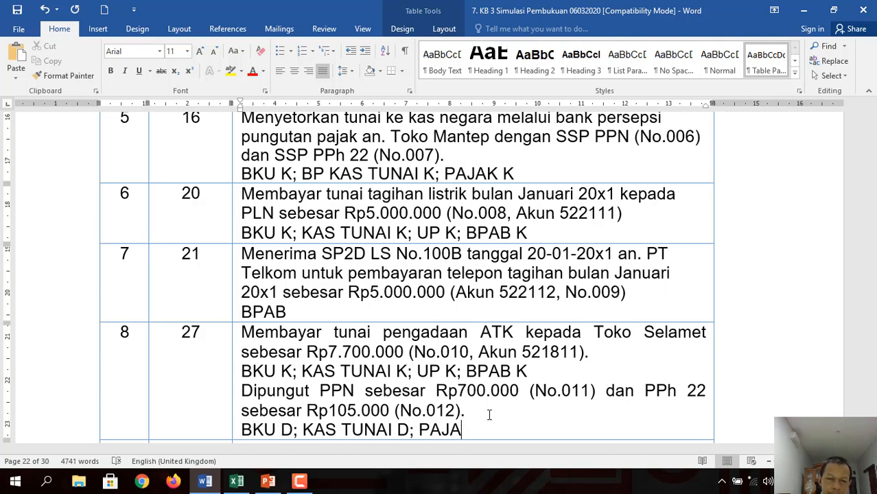
text(K D)
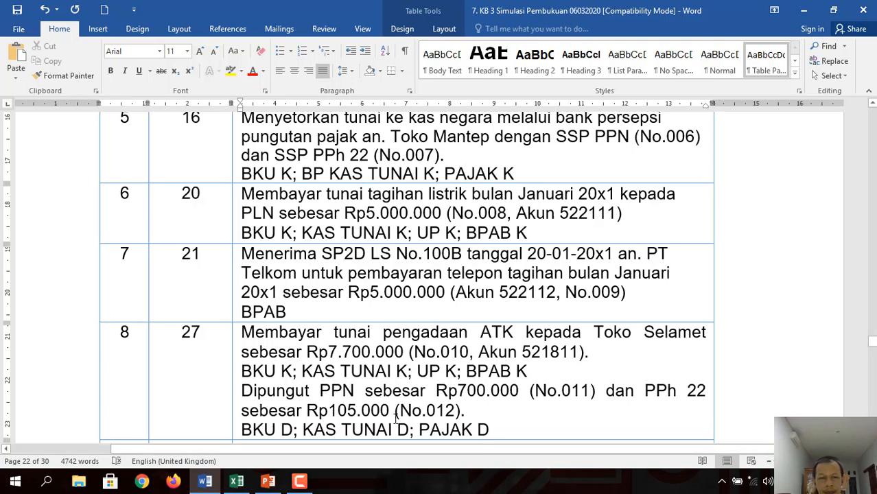
Step: Switch to the Excel workbook and apply the black font colour to entry rows D15:K16 of Buku Kas Umum on the BKU sheet
click(237, 484)
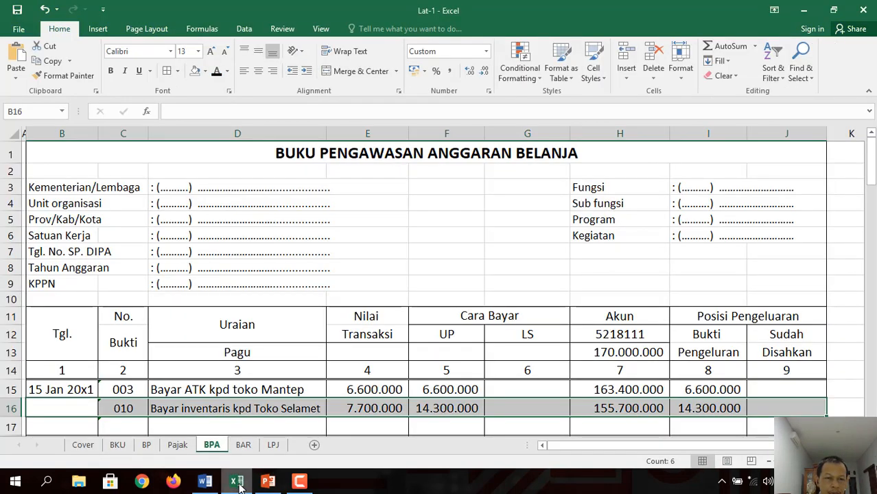
click(118, 445)
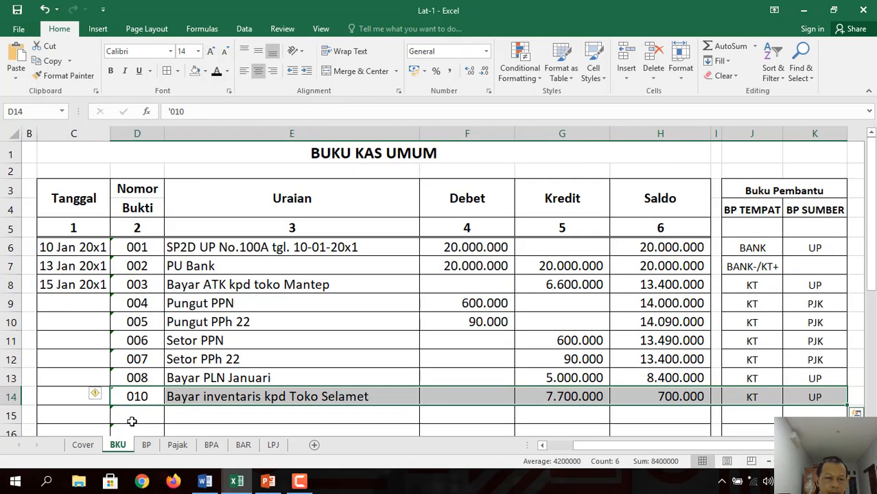
drag(133, 416, 817, 429)
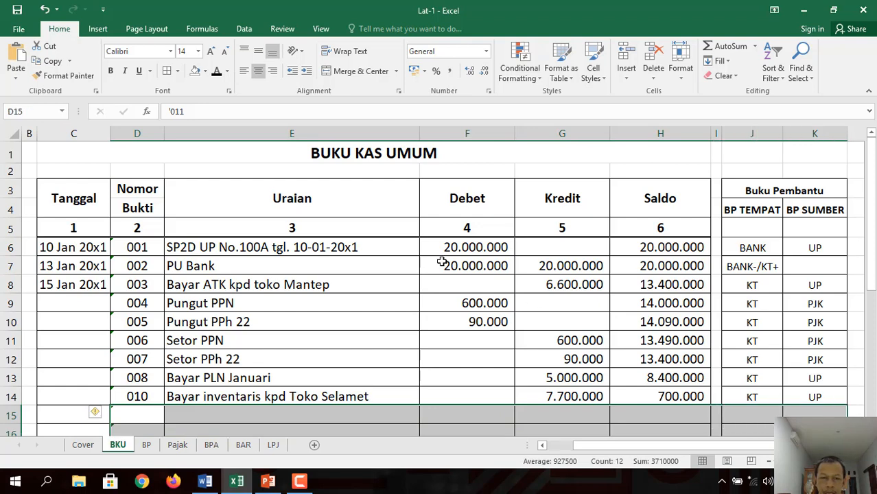
click(217, 71)
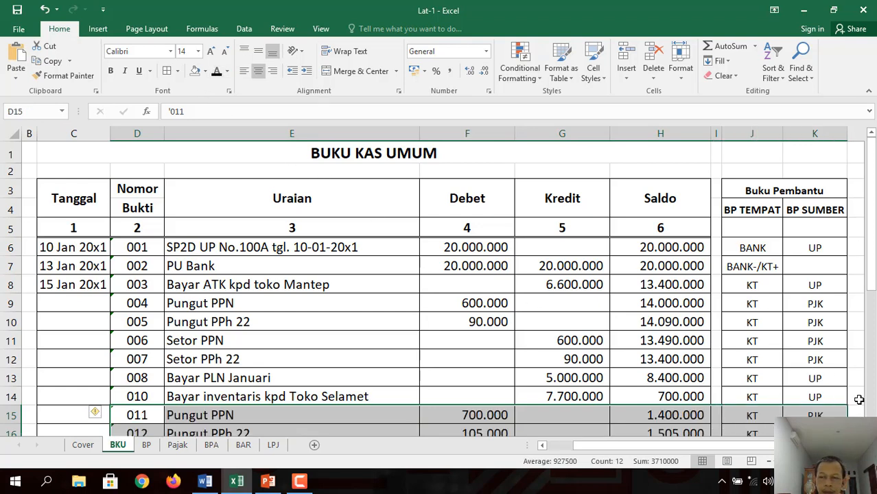
scroll(435, 371, down, 3)
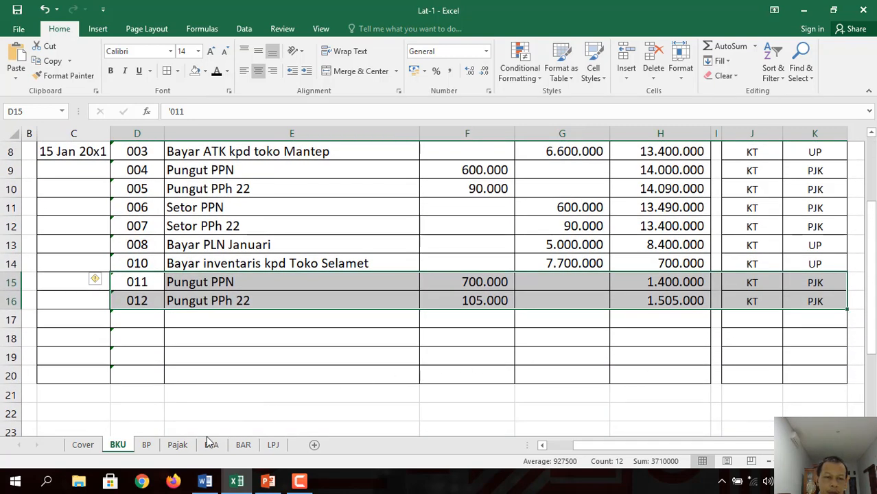
Step: Apply the black font colour to entry rows D57:H58 of the Kas Tunai table on the BP sheet
click(146, 446)
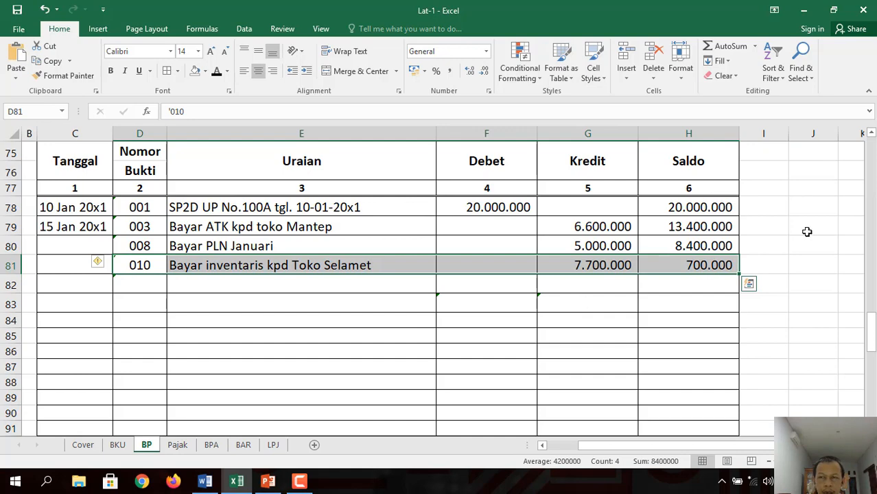
click(873, 191)
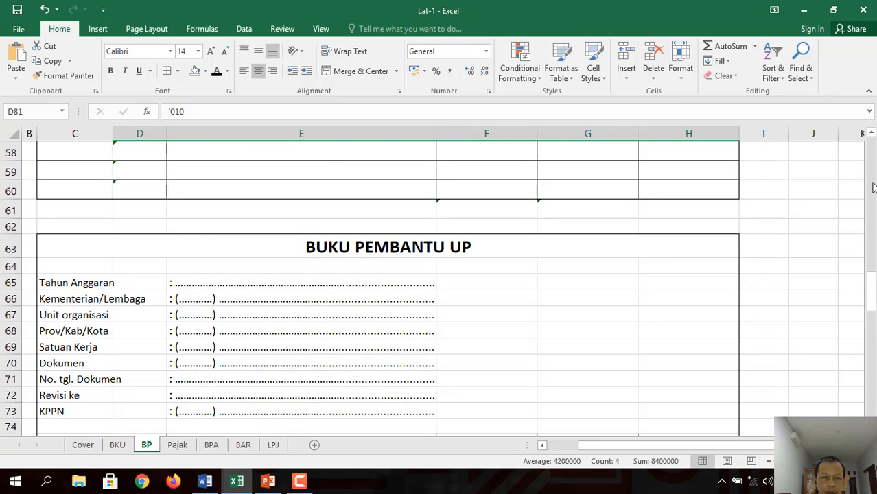
click(873, 190)
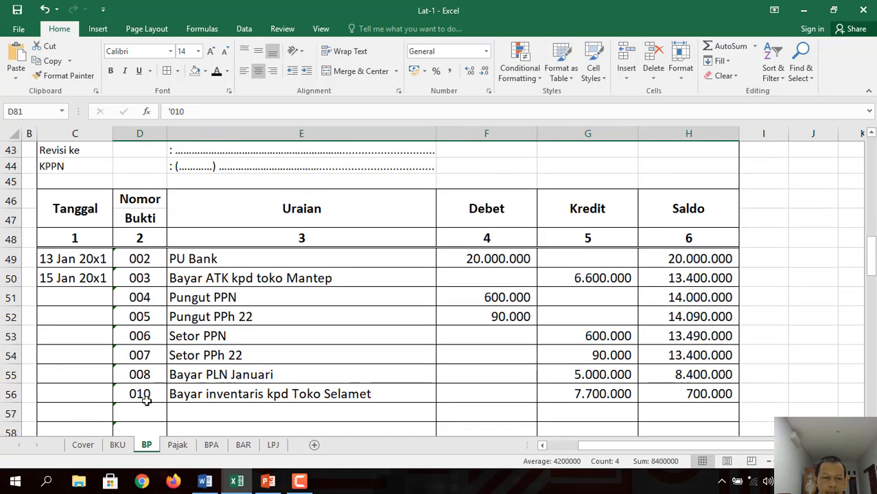
drag(137, 408, 671, 435)
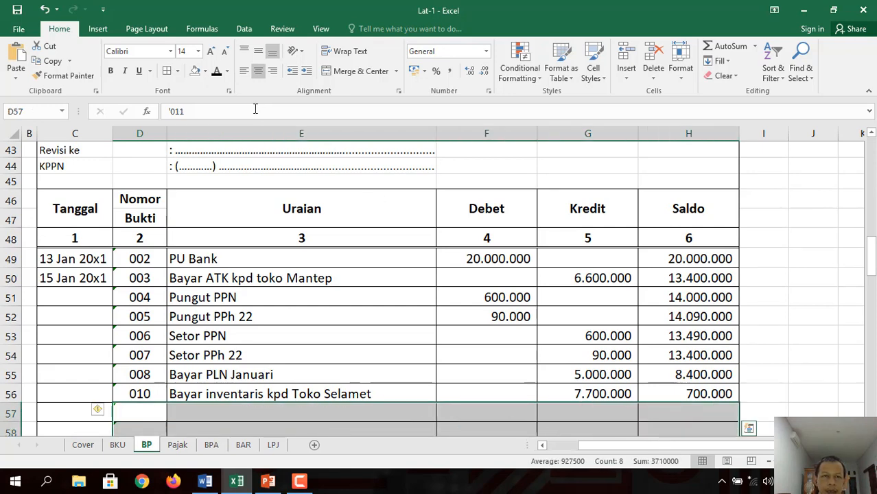
click(216, 73)
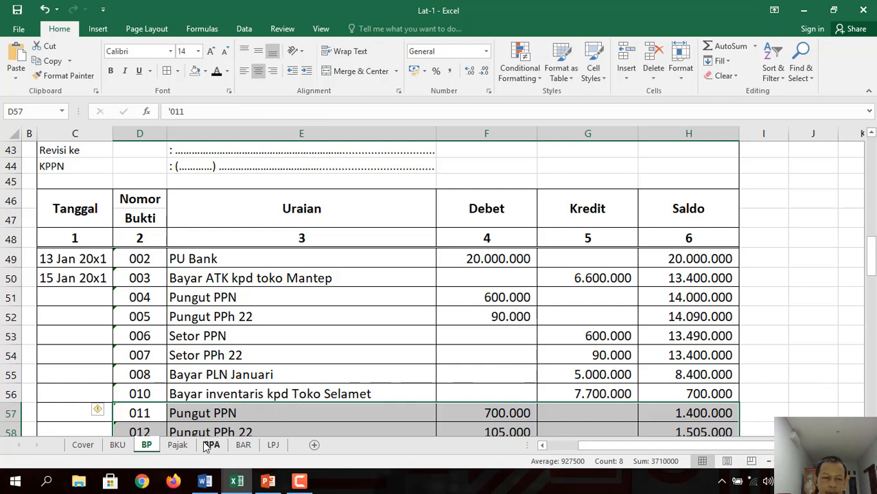
Step: Apply the black font colour to entry rows C20:K21 of the tax book on the Pajak sheet
click(177, 445)
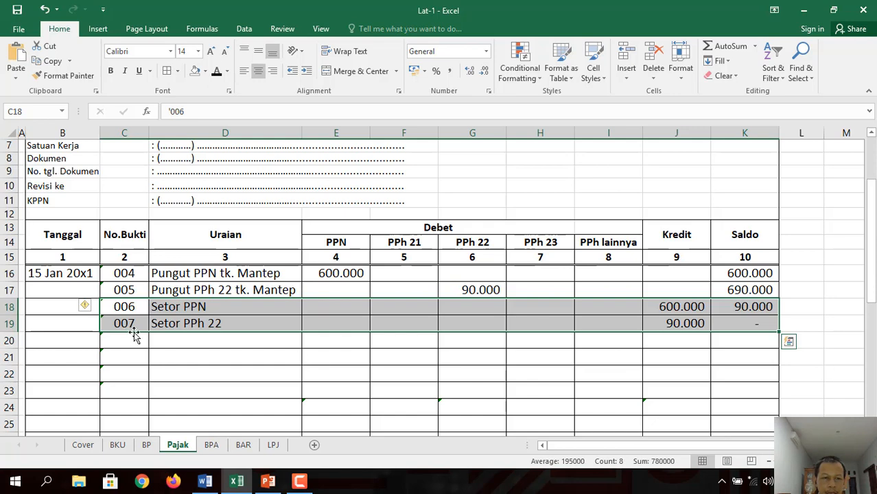
drag(123, 338, 729, 353)
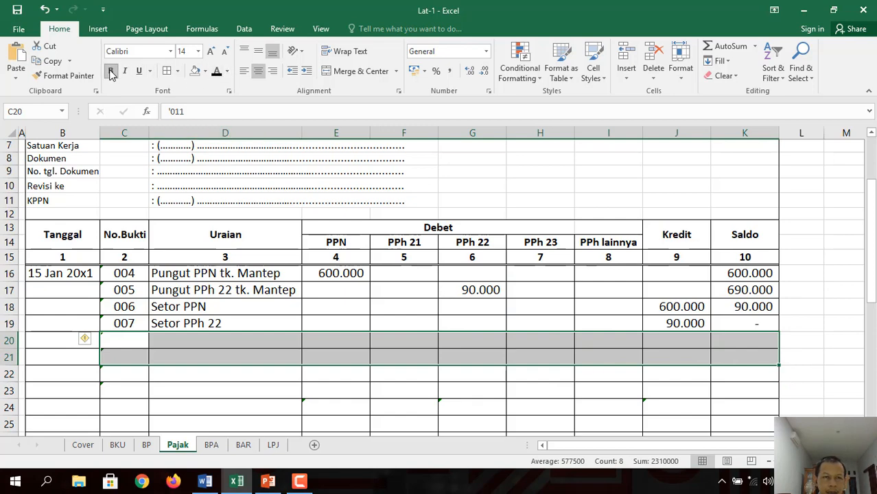
click(216, 71)
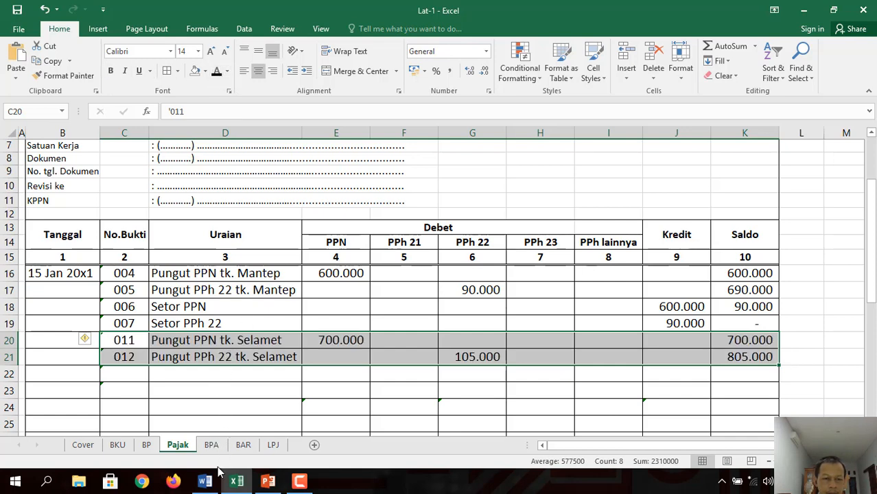
Step: Switch to the Word document and begin a ledger note with "BKU" on a new line under transaction 9
click(199, 357)
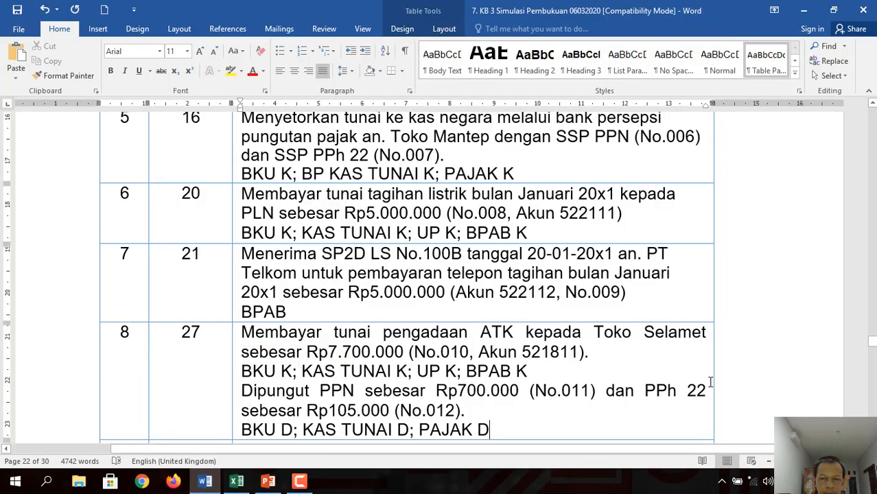
scroll(405, 275, down, 4)
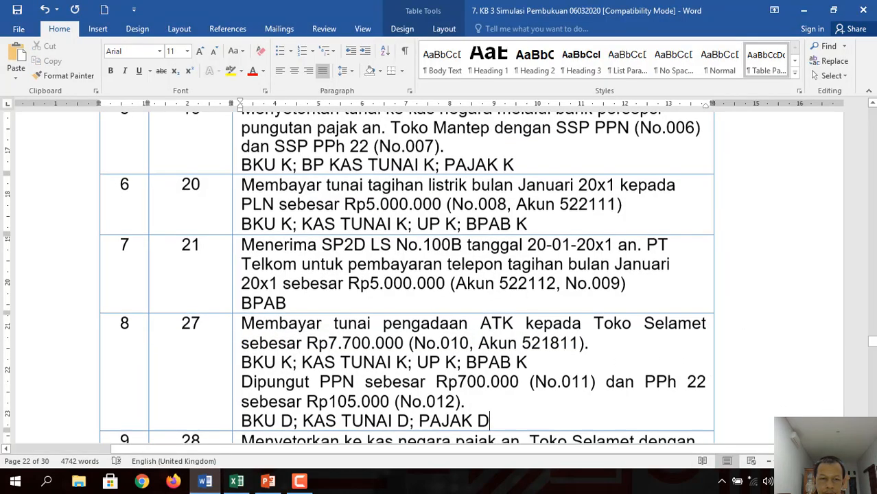
scroll(665, 345, down, 1)
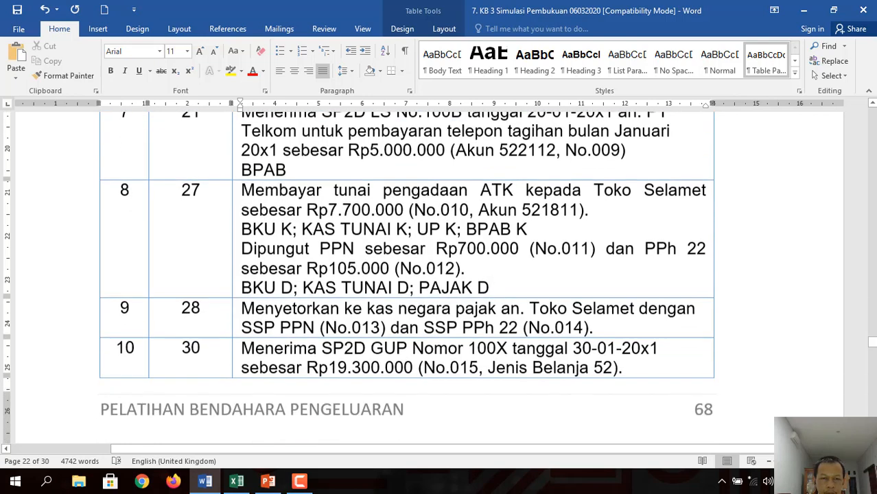
click(612, 328)
key(Return)
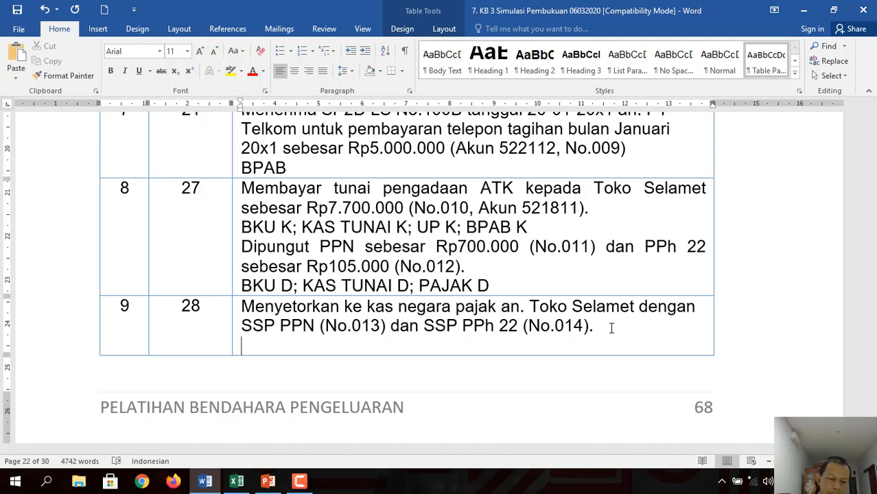
text(BKU)
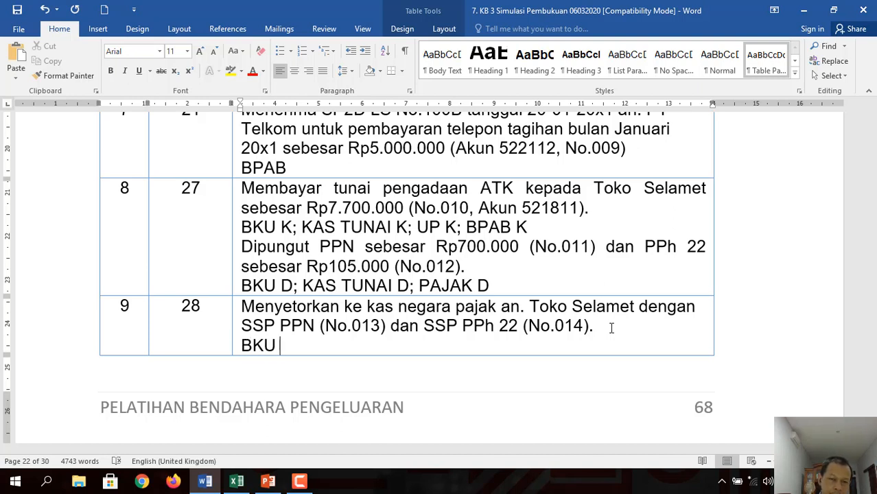
Step: Complete the ledger note under transaction 9 so it reads "BKU K; KAS TUNAI K; PAJAK K"
text( K; KAS )
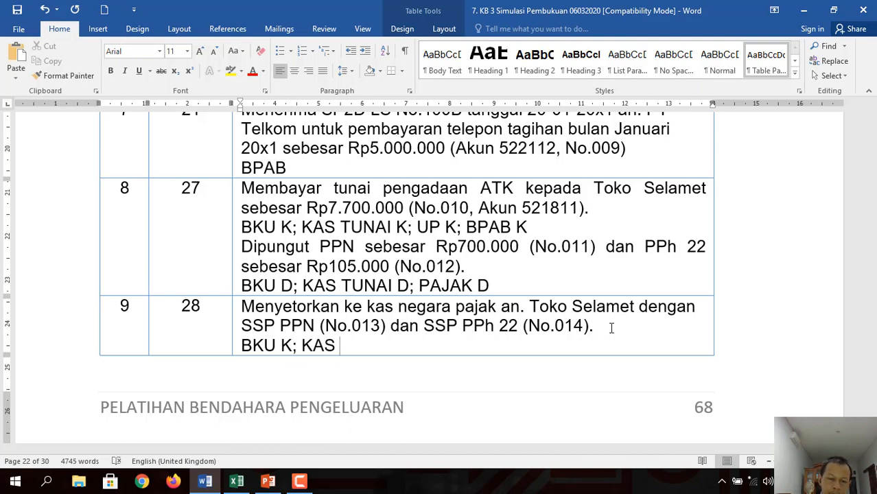
text(TUNAI)
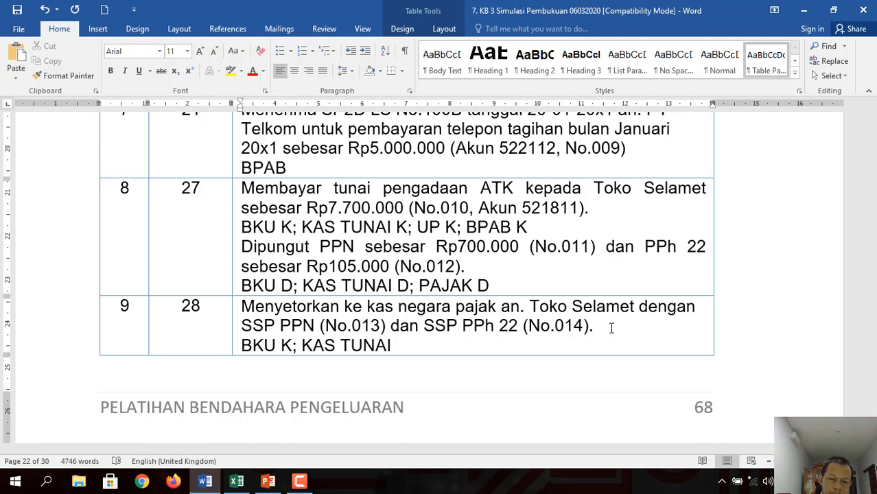
text( K; PAJAK)
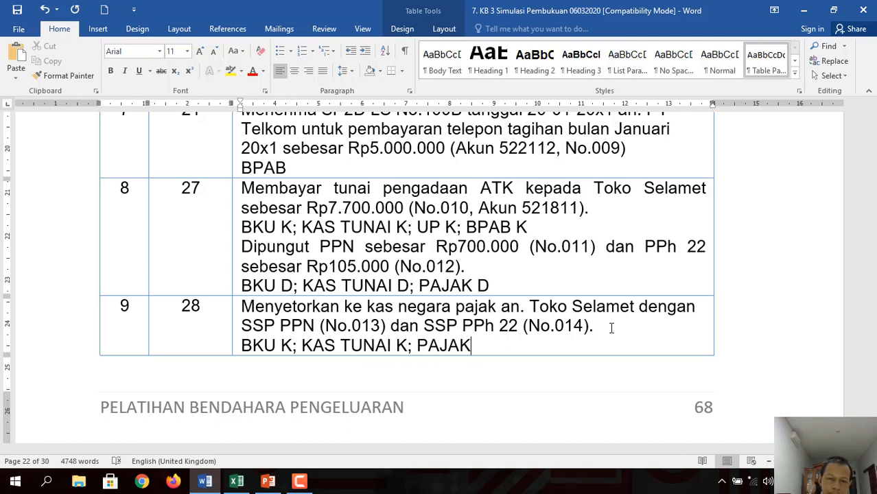
text( K)
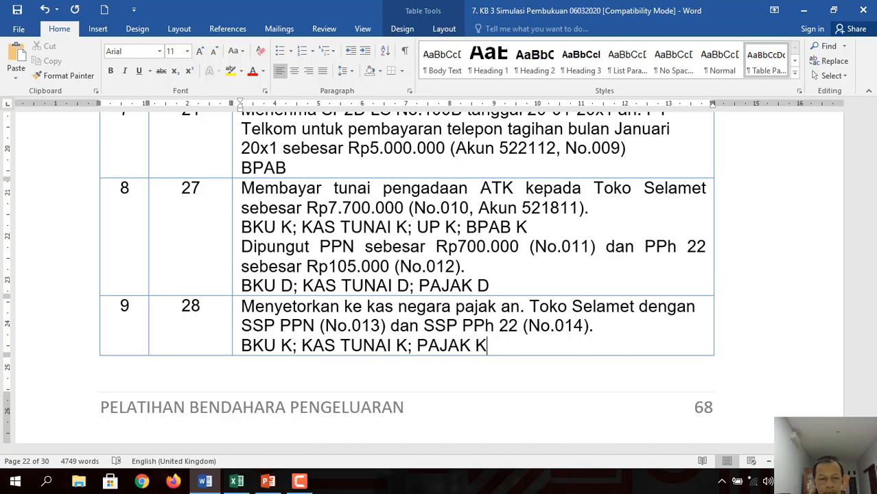
Step: Switch to the Lat-1 workbook in Excel and reveal entries 013 and 014 in BKU cells D17:K18 with black font colour
click(237, 482)
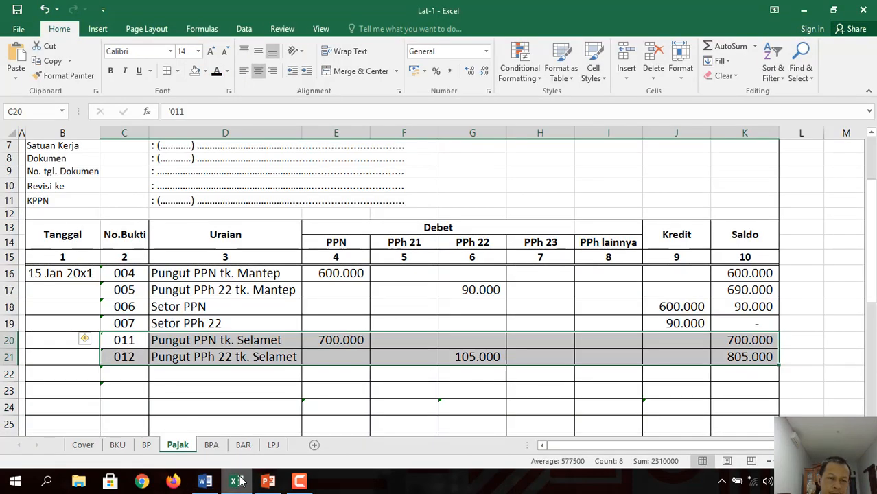
click(124, 447)
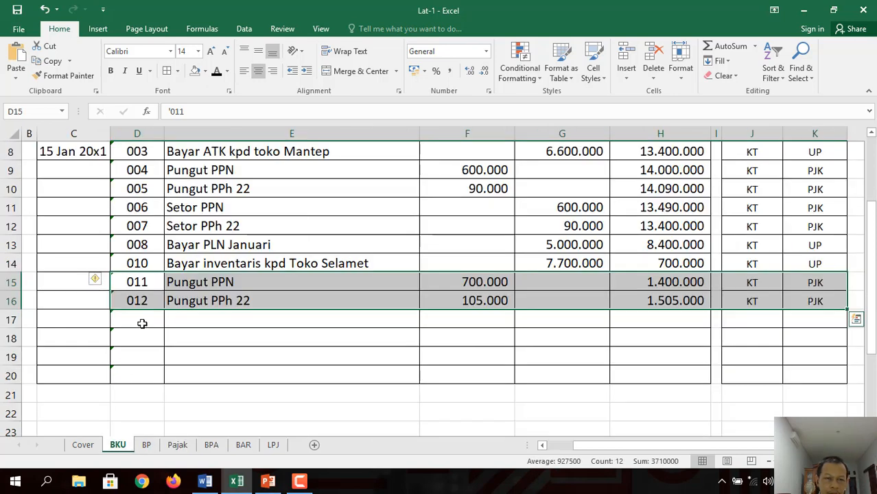
drag(142, 323, 790, 340)
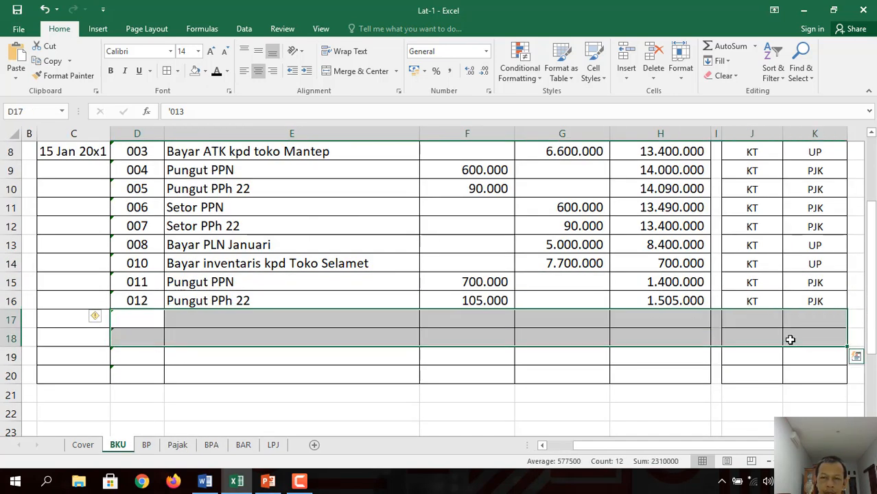
click(216, 71)
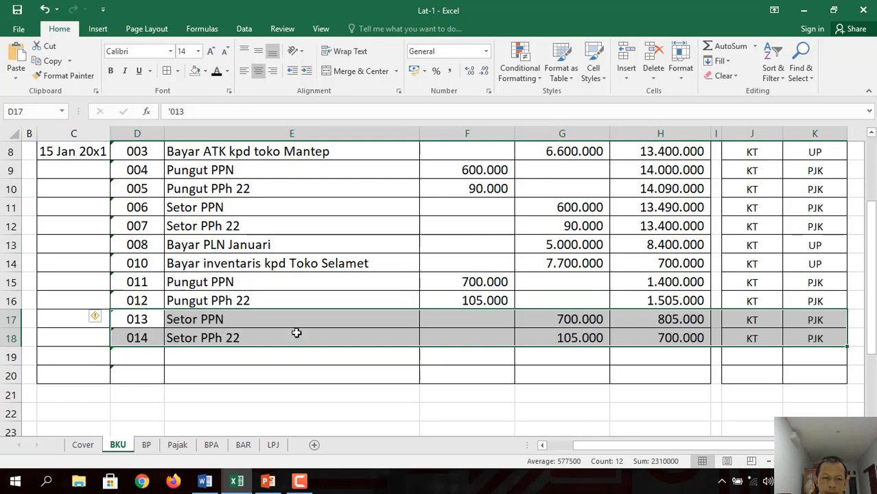
Step: Apply black font colour to D59:H60 of the Kas Tunai ledger on the BP sheet to reveal entries 013 and 014
click(149, 448)
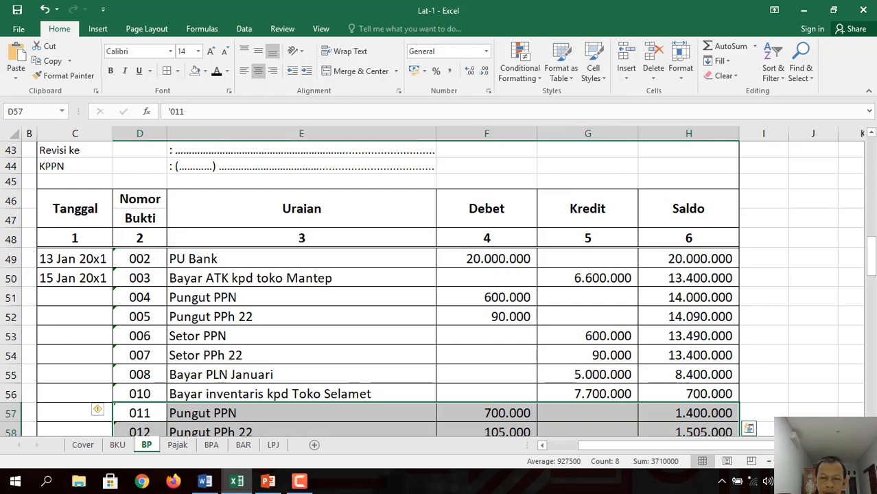
scroll(193, 320, down, 3)
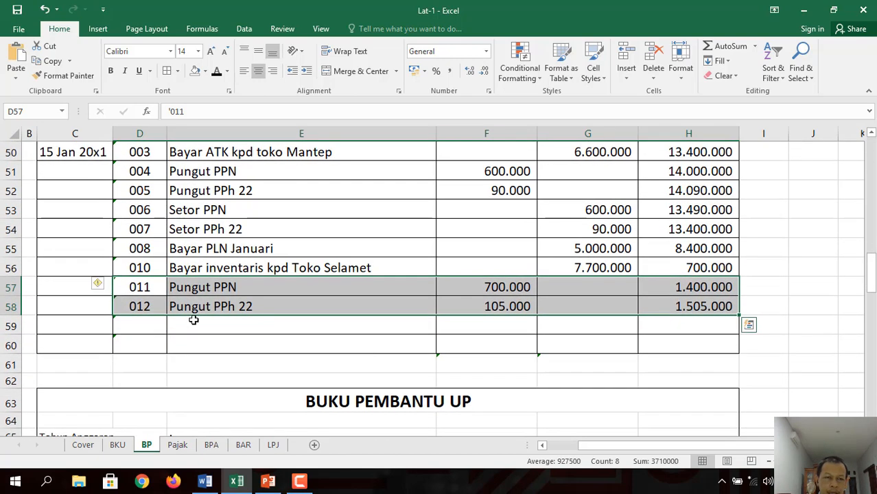
drag(125, 324, 248, 327)
drag(586, 320, 689, 345)
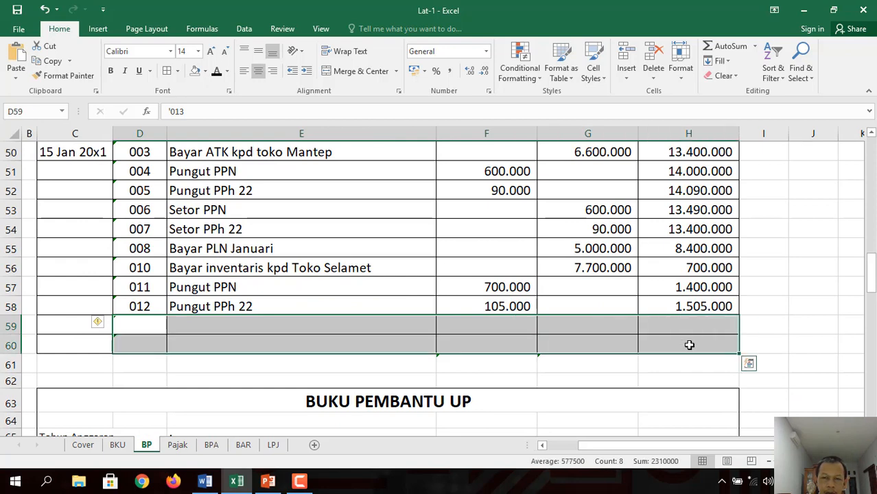
click(217, 72)
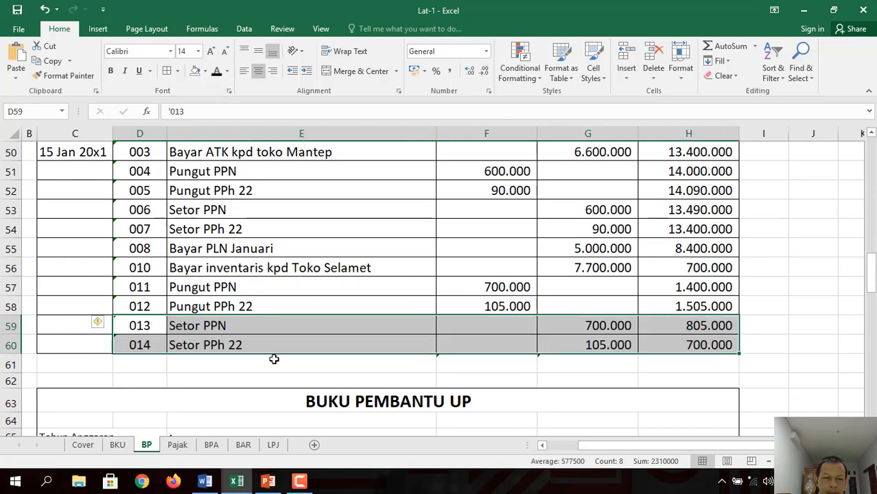
Step: Reveal tax deposit entries 013 and 014 on the Pajak sheet by making the font of C22:K23 black
click(181, 446)
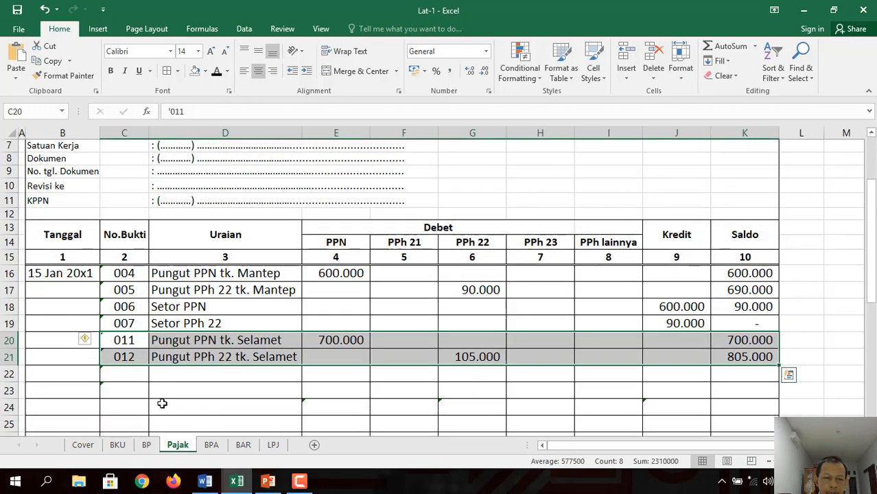
click(130, 375)
text(013	Setor PPN)
drag(331, 391, 740, 388)
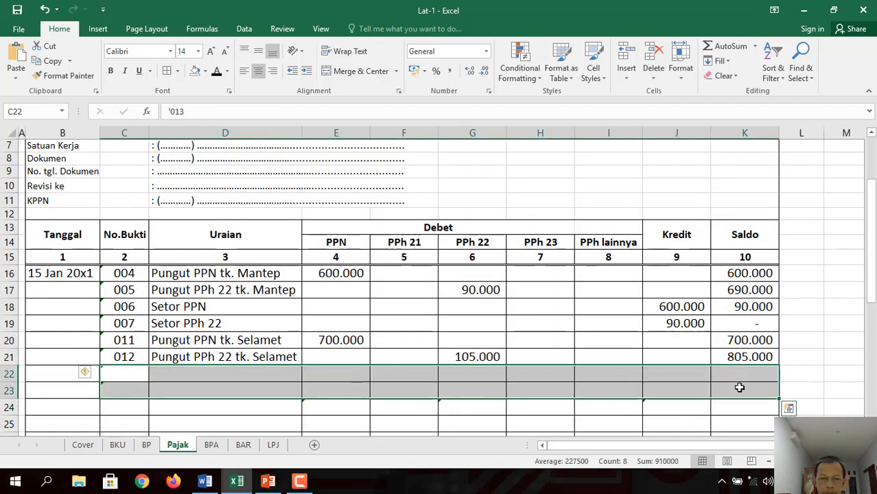
click(216, 72)
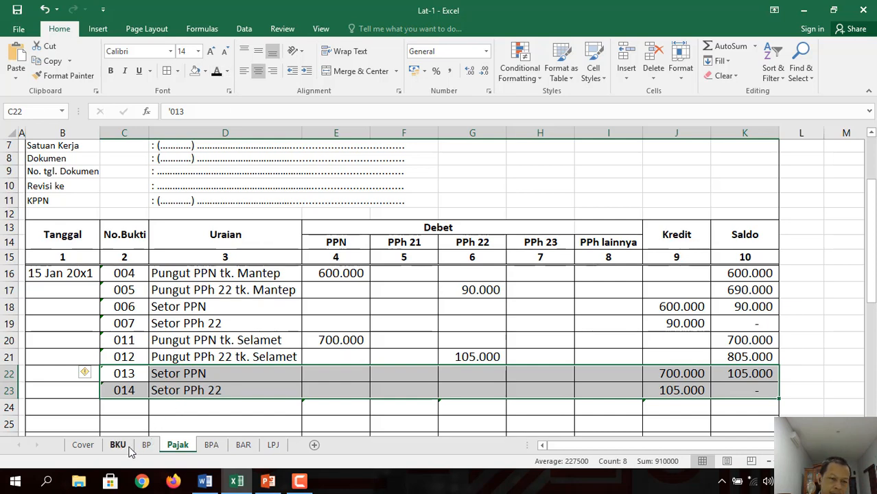
Step: Switch to the Word document and add the line "BKU D; BANK D; UP D" under transaction 10
click(207, 484)
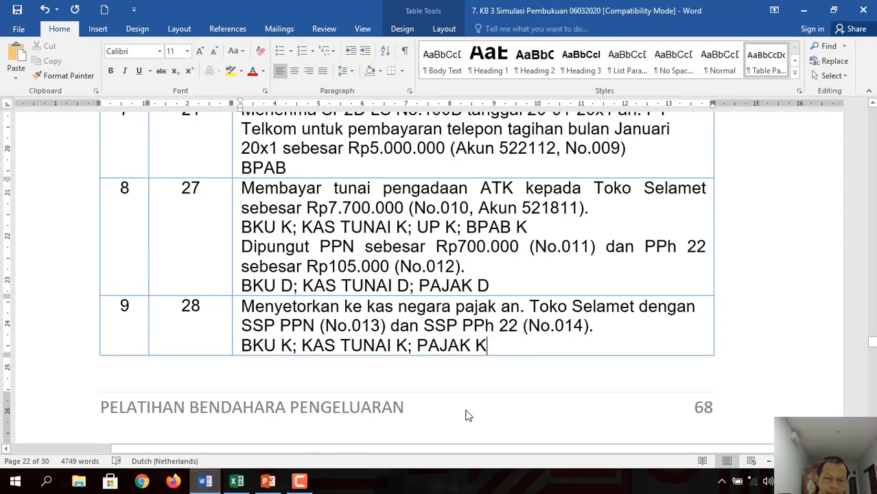
scroll(439, 274, down, 5)
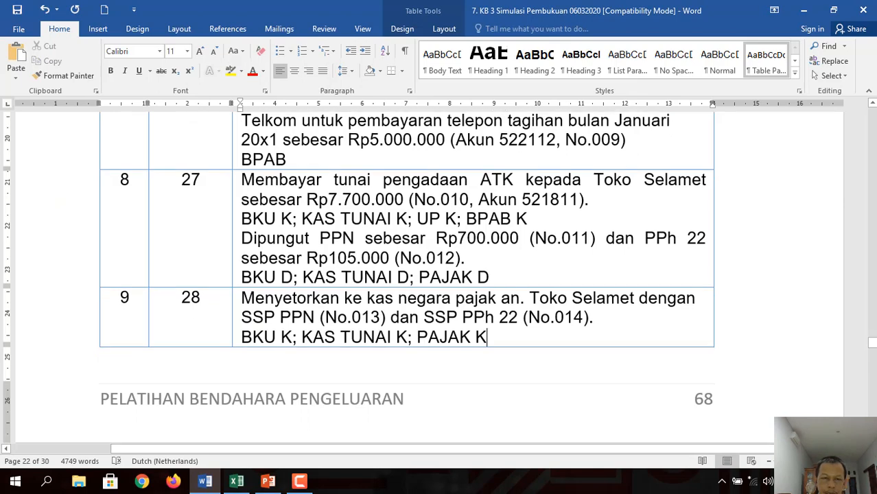
scroll(440, 275, down, 3)
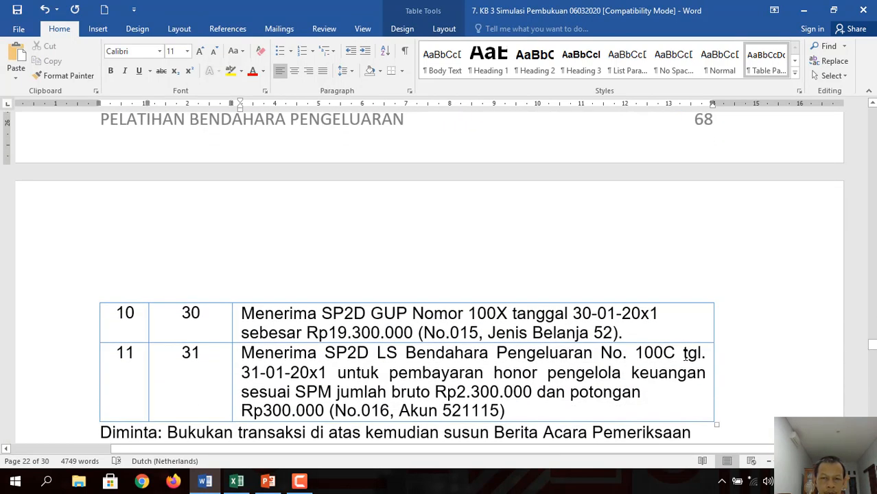
click(636, 333)
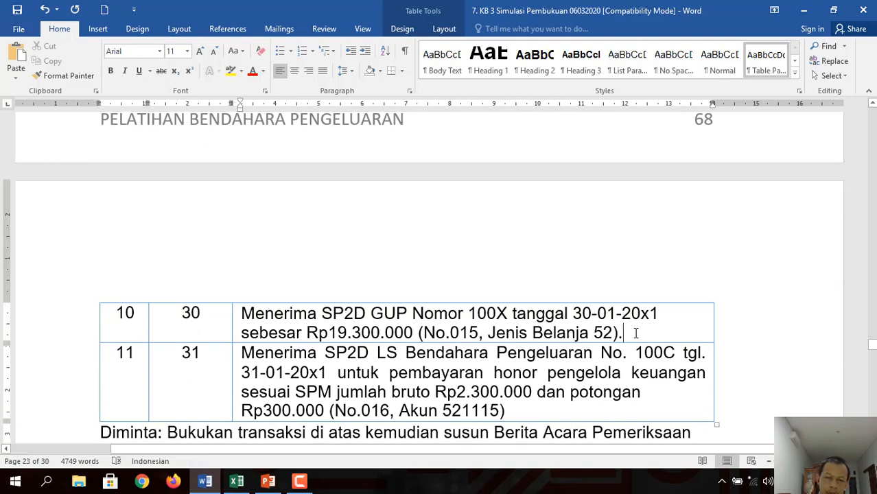
key(Return)
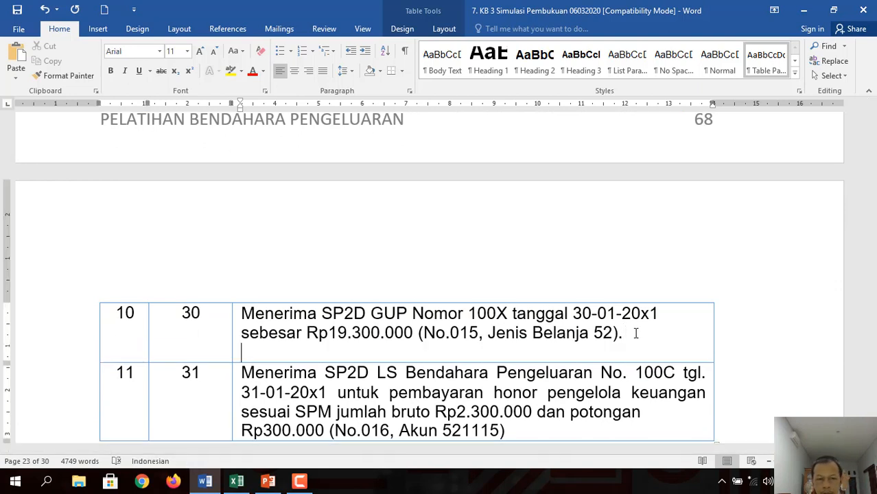
text(BK)
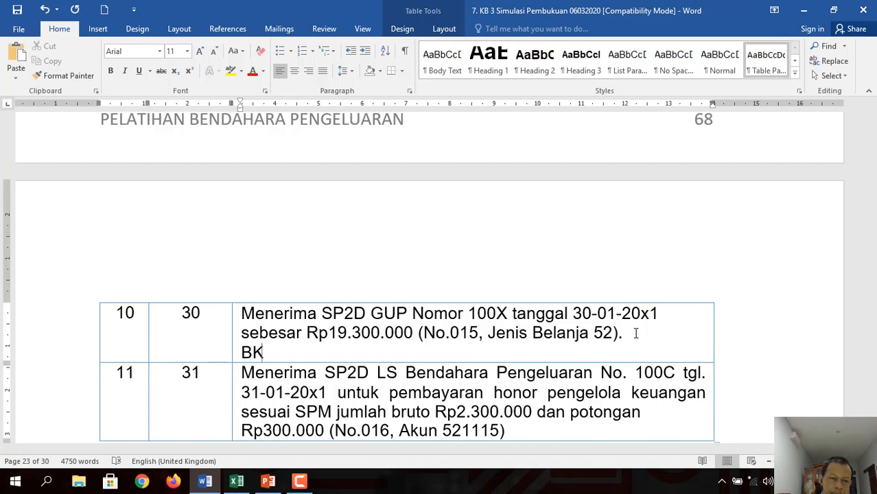
text(U D;)
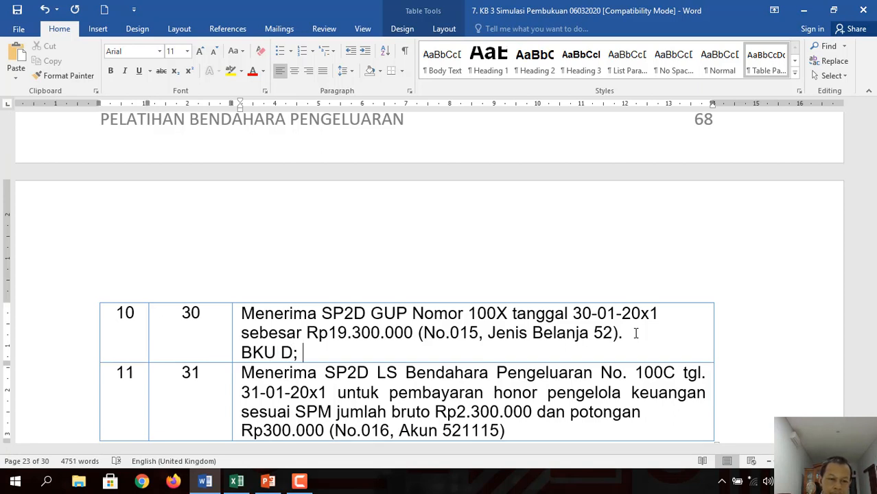
text( BANK D)
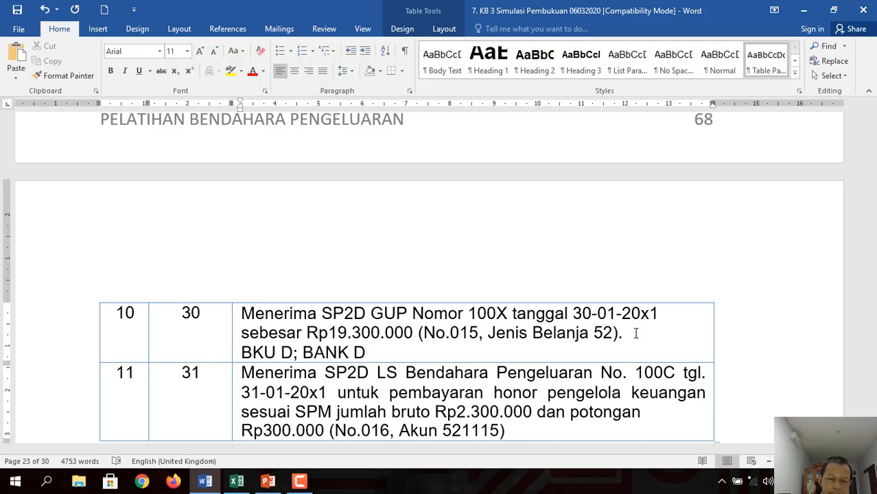
text(; UP D)
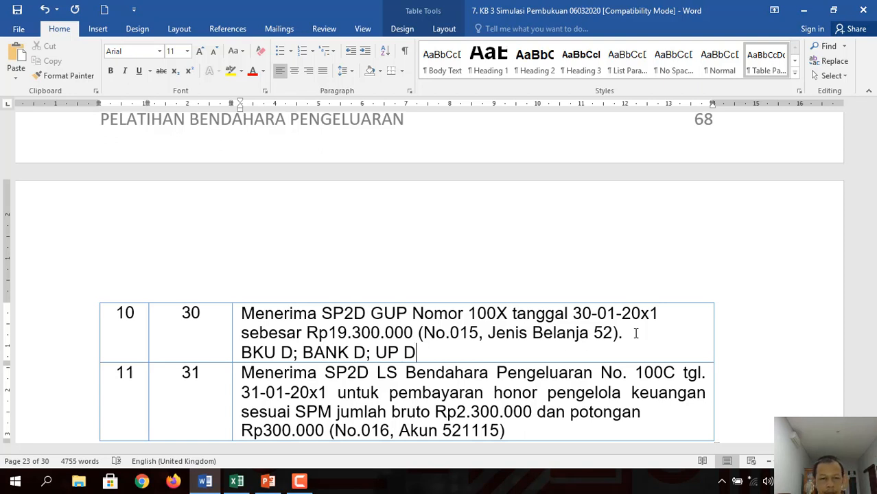
Step: Switch back to Excel and reveal SP2D GUP entry 015 in row 19 of the BKU sheet with black font colour
click(236, 481)
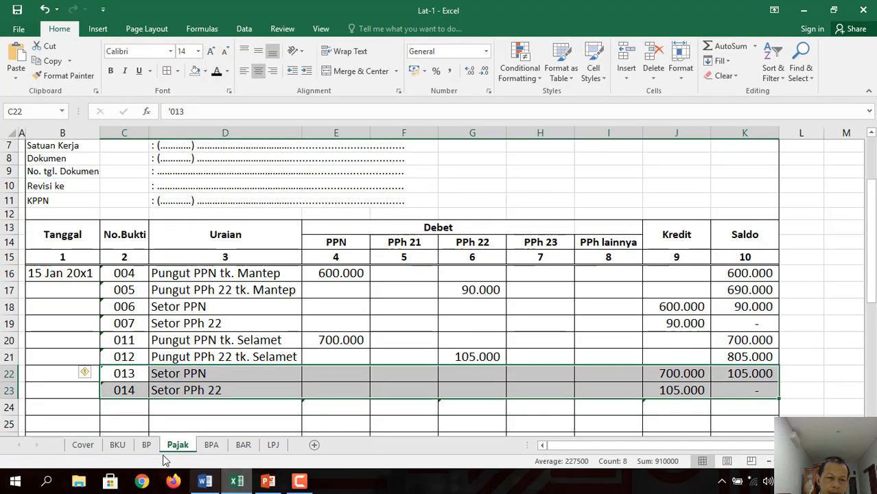
click(117, 445)
drag(141, 359, 791, 356)
click(216, 71)
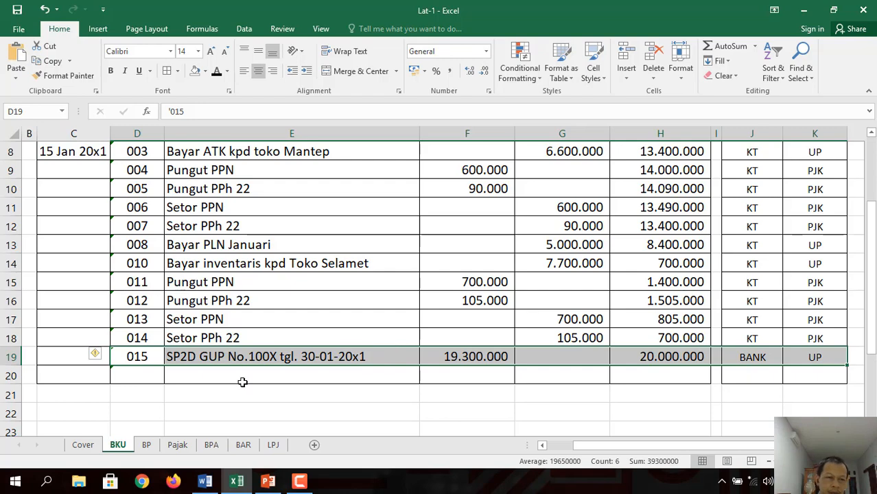
Step: Make the font of C18:H18 black in the Buku Pembantu Bank on the BP sheet to reveal entry 015
click(147, 445)
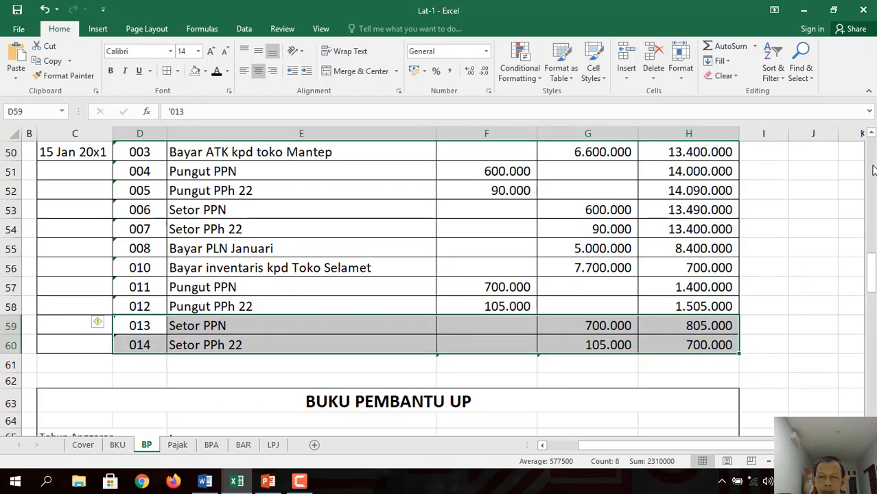
scroll(450, 342, up, 16)
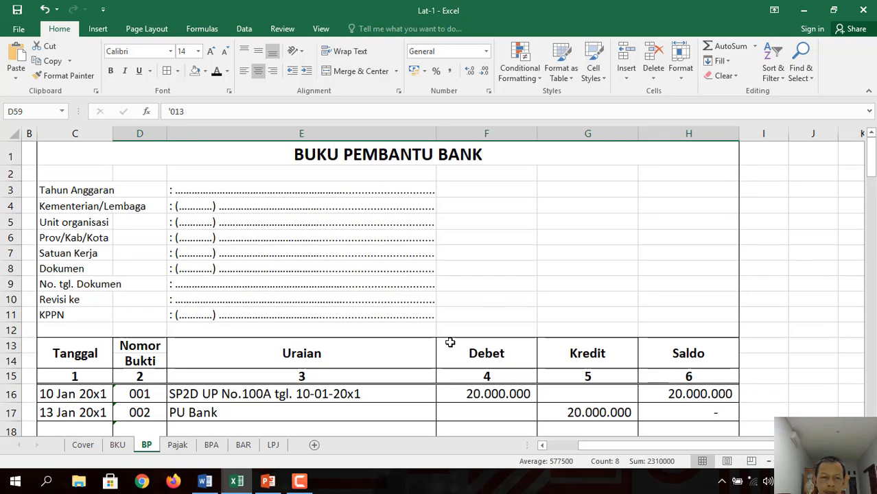
drag(75, 427, 684, 429)
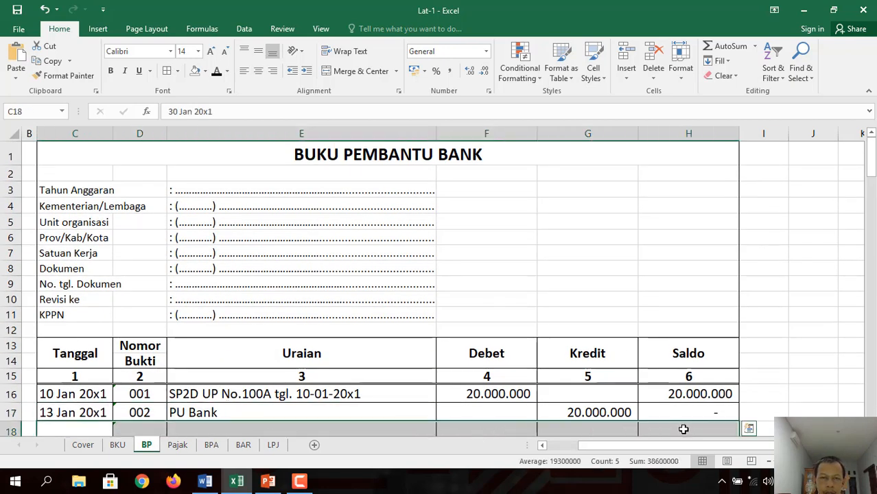
click(217, 74)
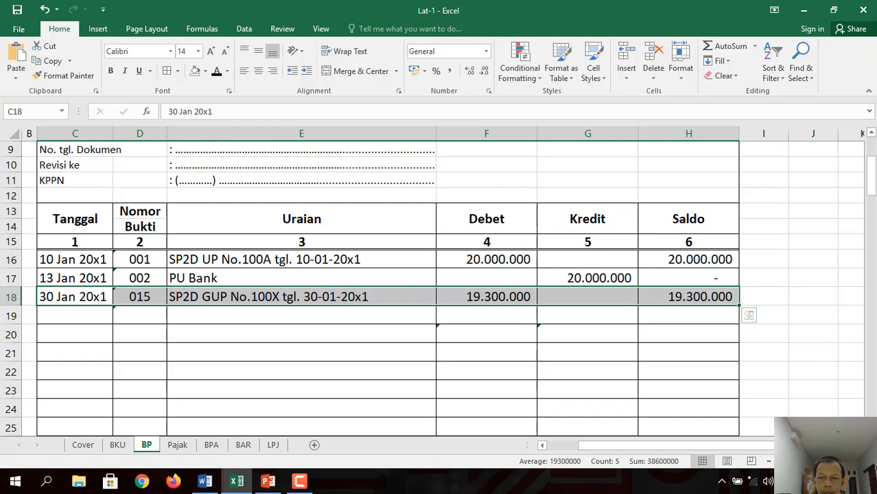
Step: Reveal SP2D GUP entry 015 in D82:H82 of the Buku Pembantu UP by setting its font colour to black
scroll(873, 415, down, 11)
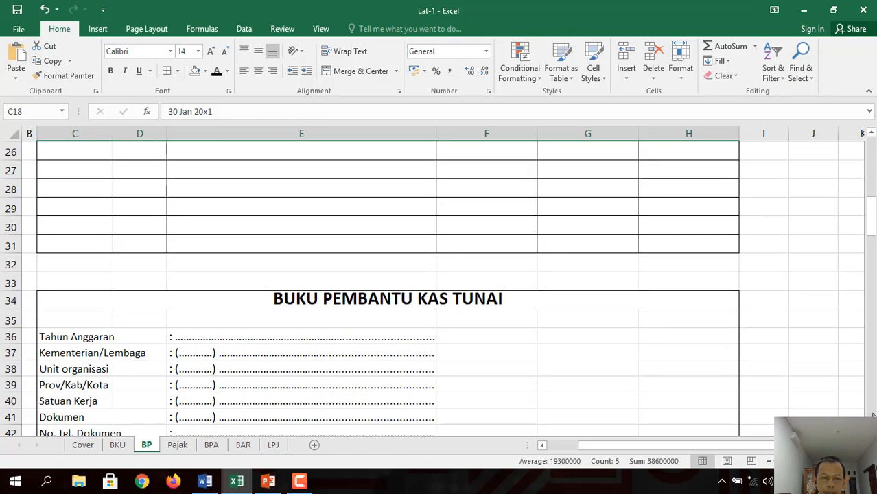
scroll(873, 416, down, 5)
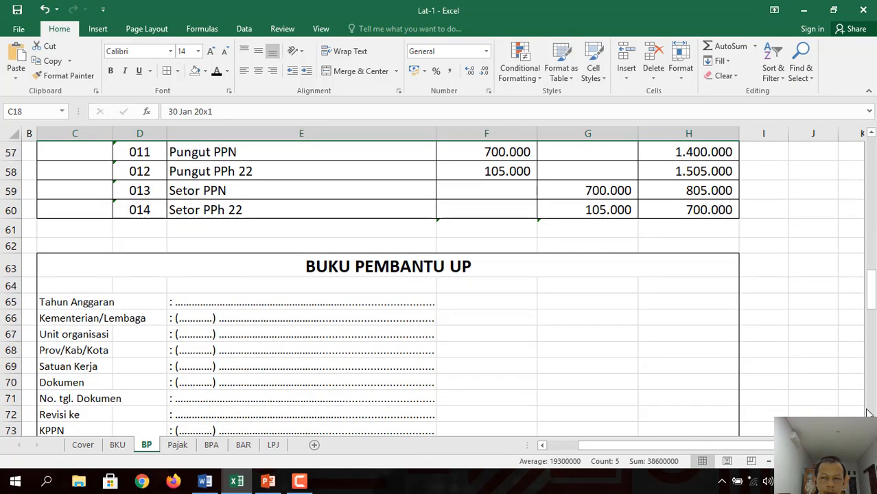
scroll(870, 413, down, 5)
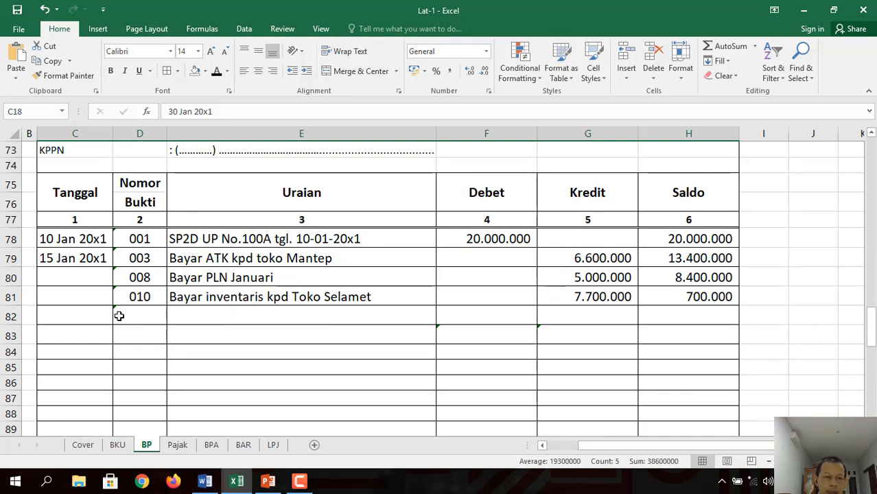
drag(119, 316, 669, 313)
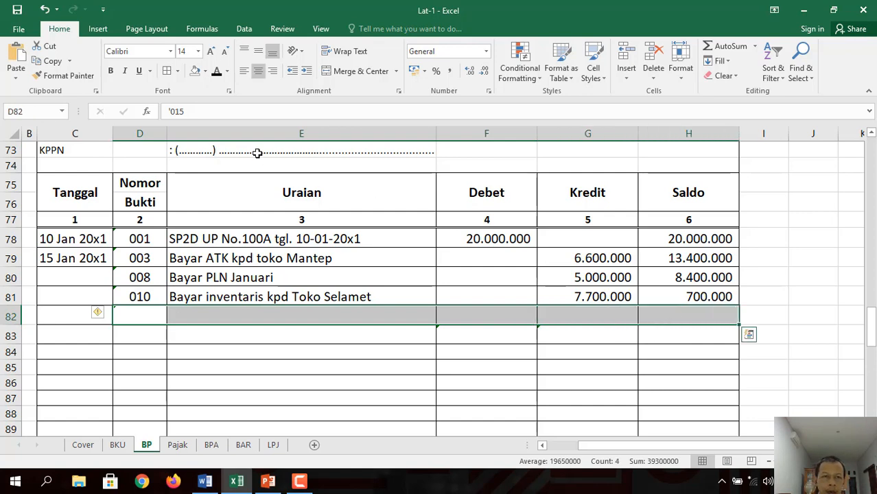
click(218, 73)
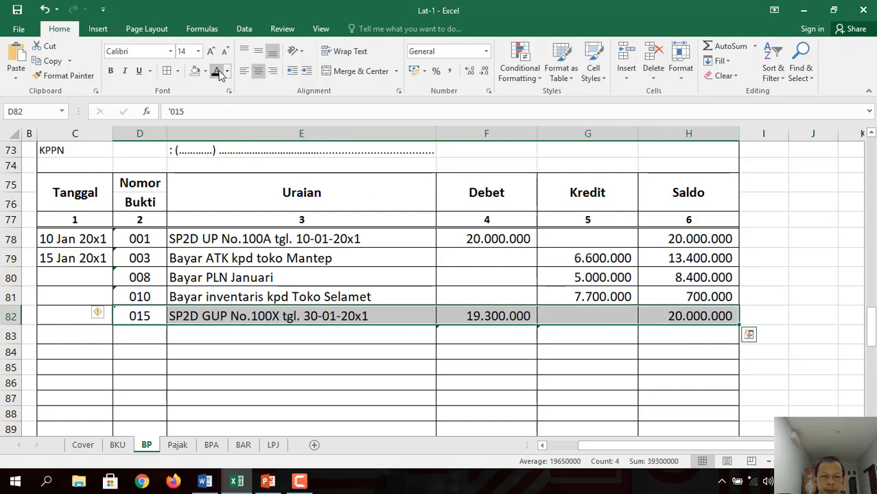
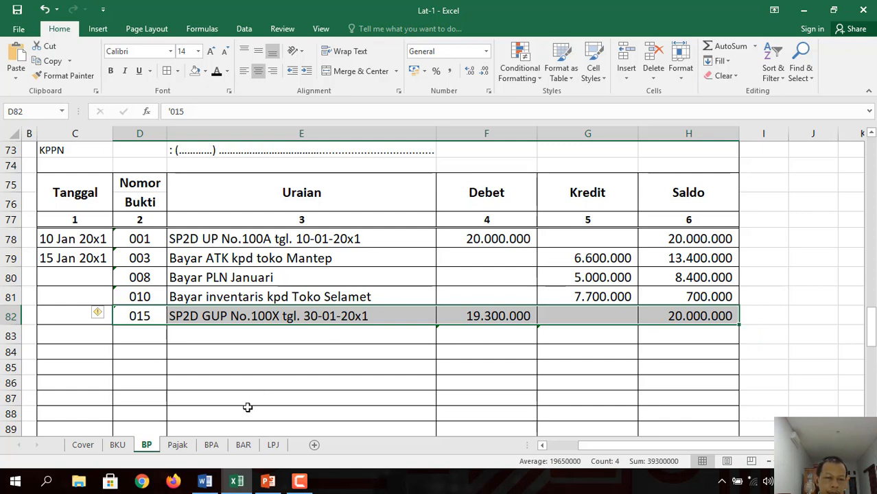
Step: On the BPA sheet, reveal SP2D GUP entry 015 in B17:J17 of the account 5218111 table by making its font black
click(213, 445)
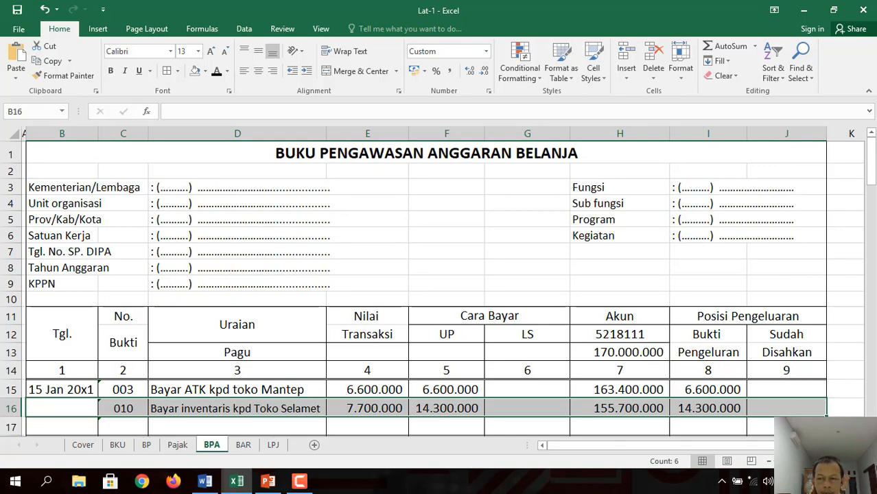
scroll(354, 355, down, 2)
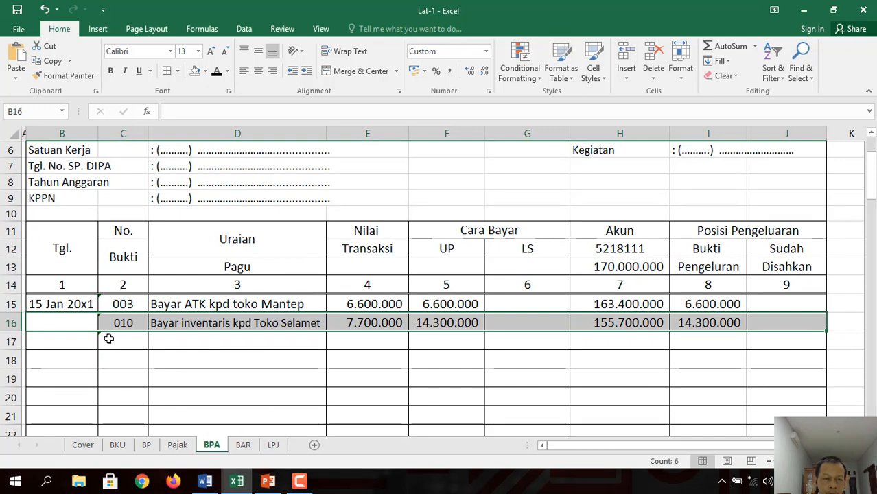
drag(109, 339, 770, 335)
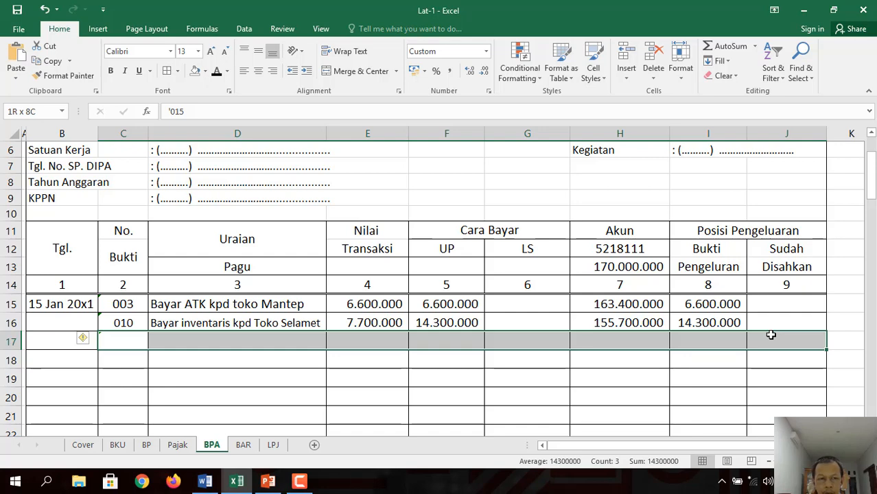
drag(60, 345, 760, 335)
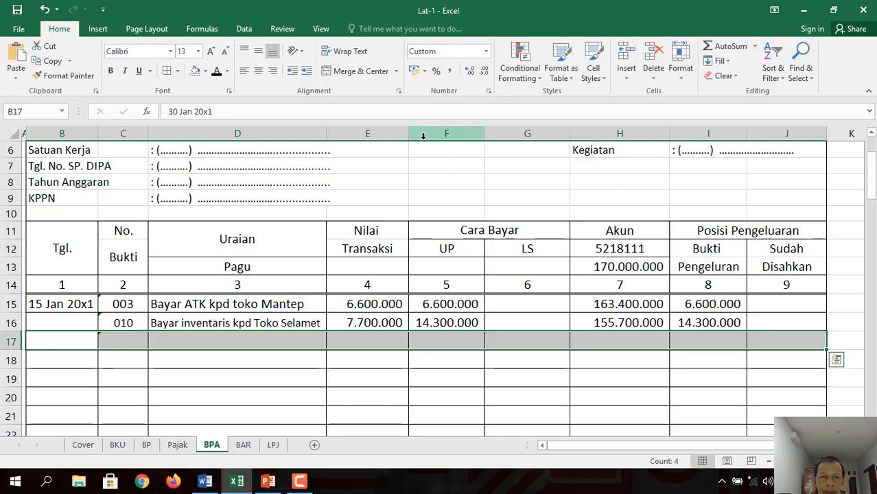
click(217, 72)
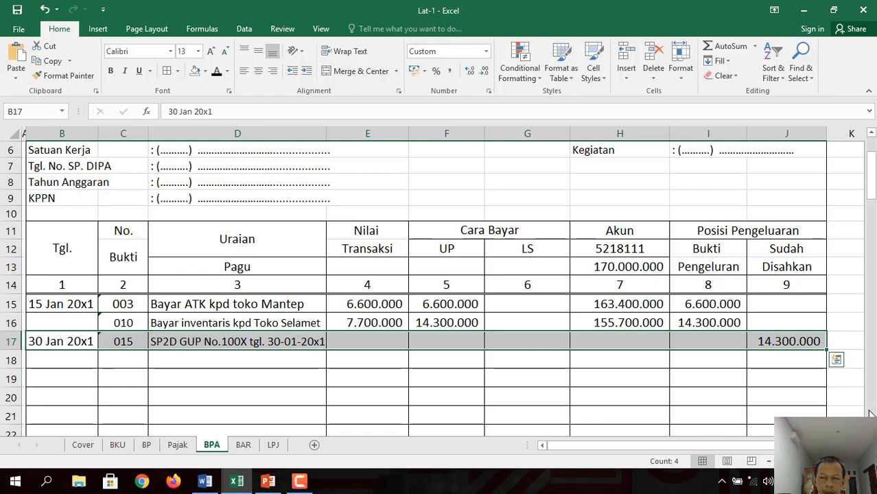
Step: Set the font of B46:J46 in the BPA table for account 522111 to black to reveal entry 015
scroll(870, 414, down, 5)
scroll(870, 414, down, 5)
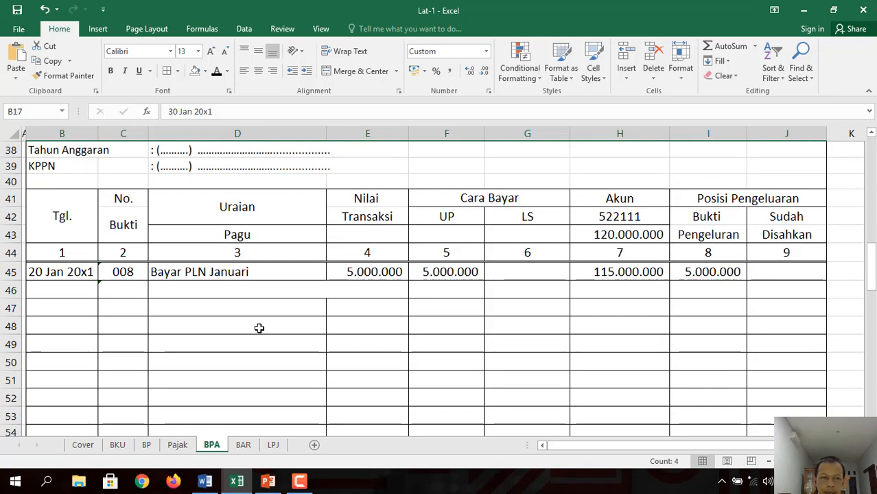
click(61, 285)
drag(62, 285, 809, 284)
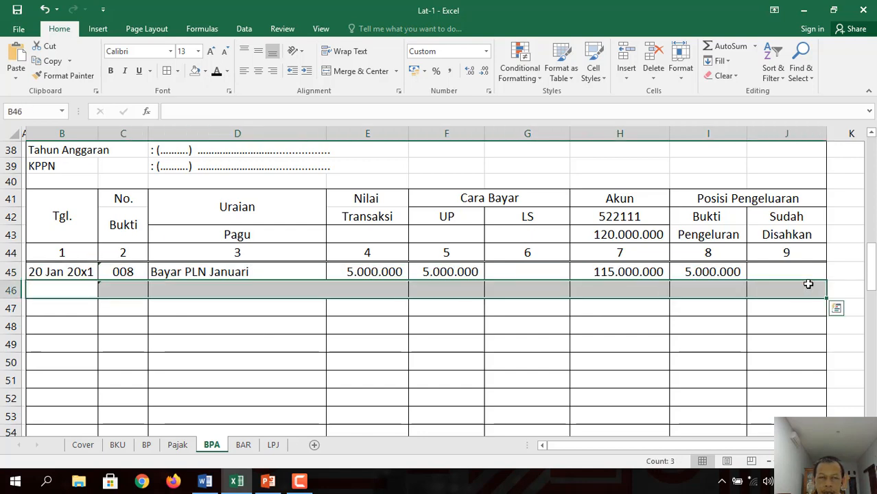
click(215, 70)
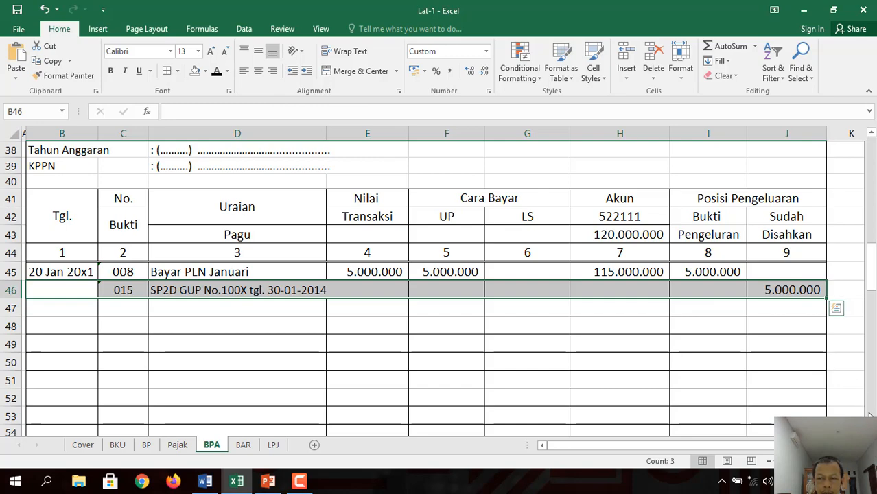
scroll(870, 415, down, 5)
Step: Switch to the Word document and start a new line under transaction 11 reading "BKU D 2,3JT; K 300;"
click(204, 481)
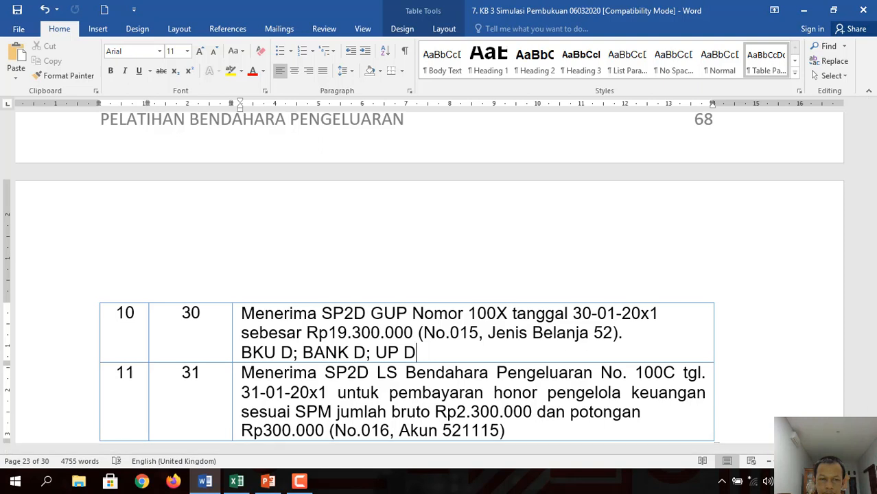
scroll(634, 417, down, 1)
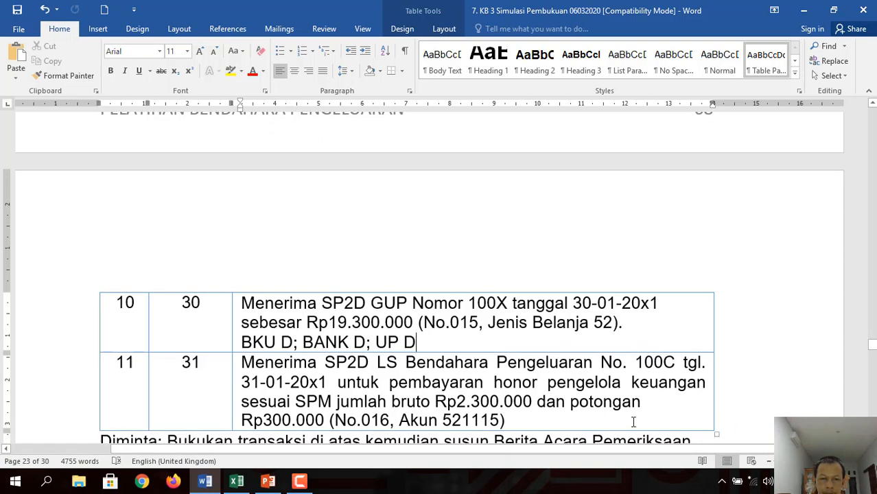
click(521, 423)
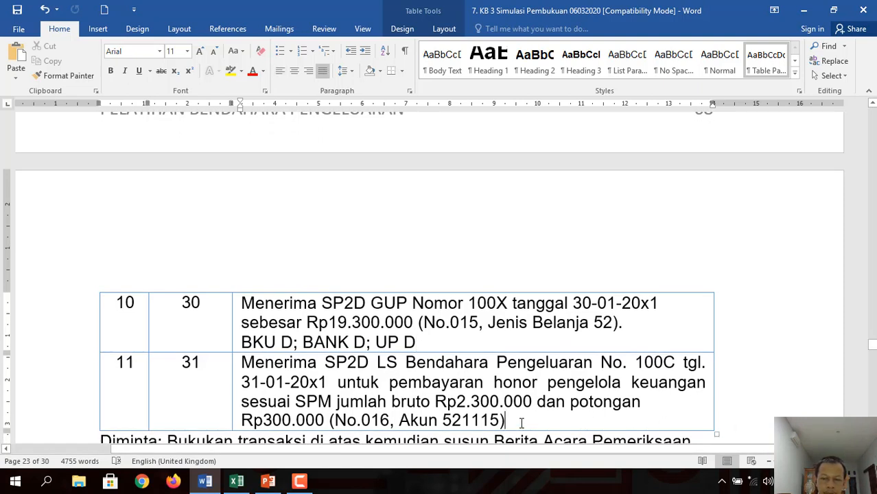
key(Return)
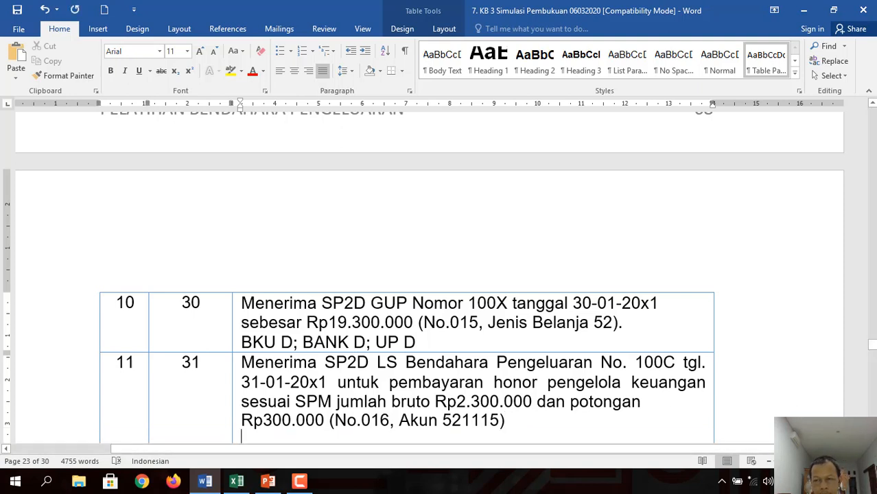
click(241, 437)
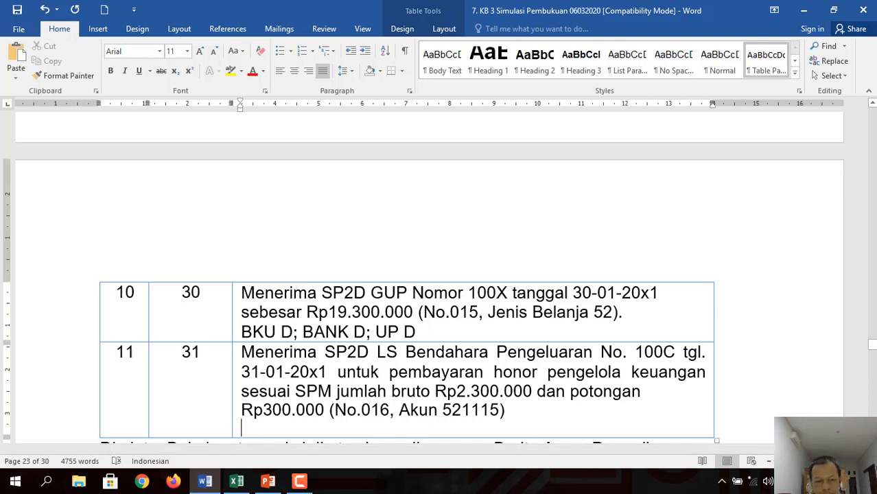
text(BKU)
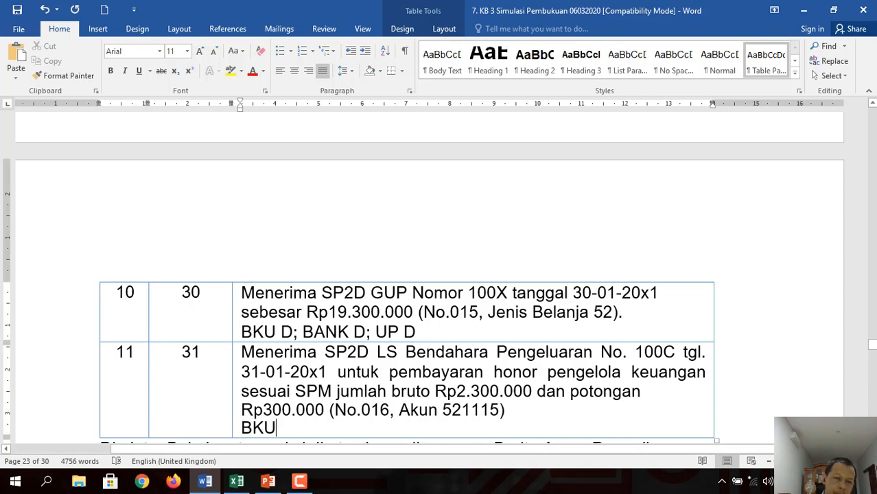
text( D)
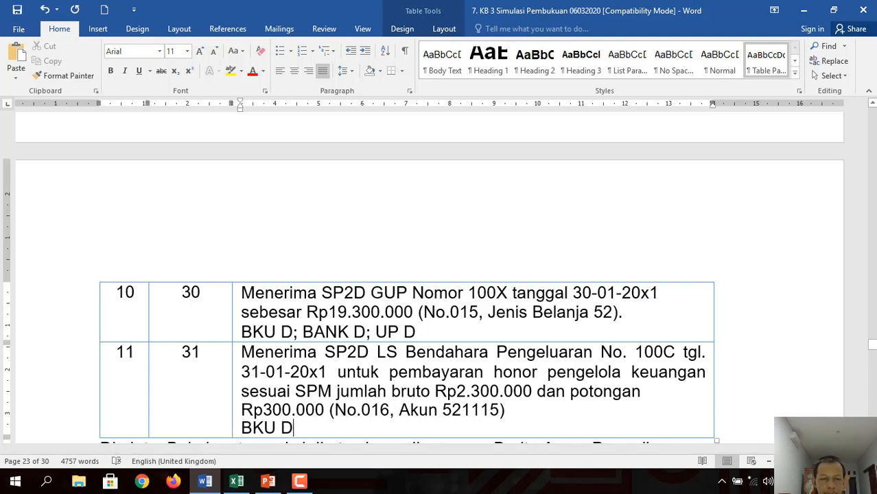
text( 2,3)
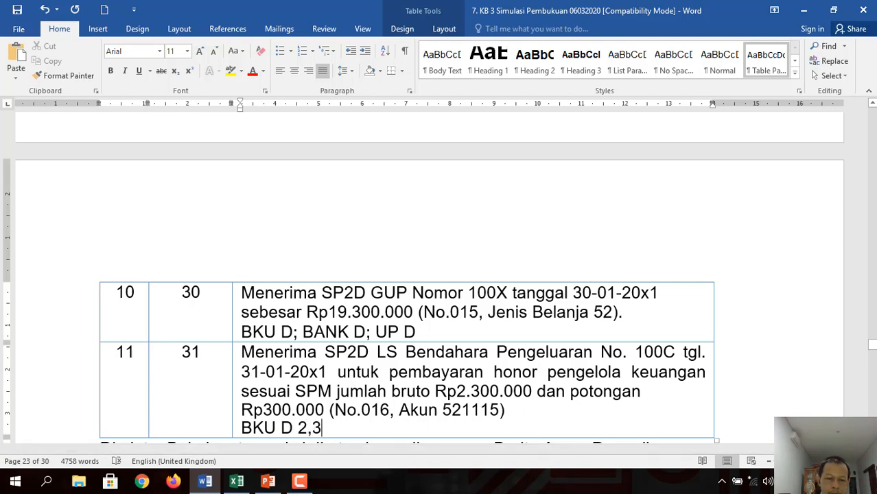
text(JT; K)
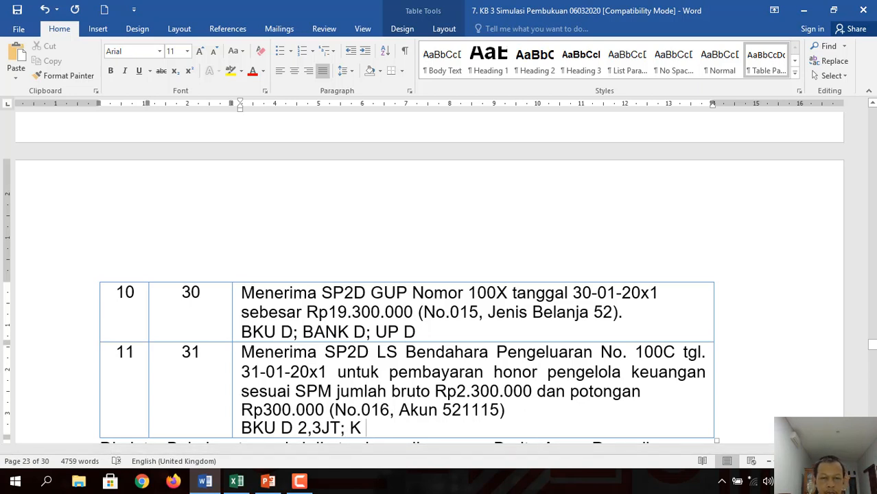
text( 300)
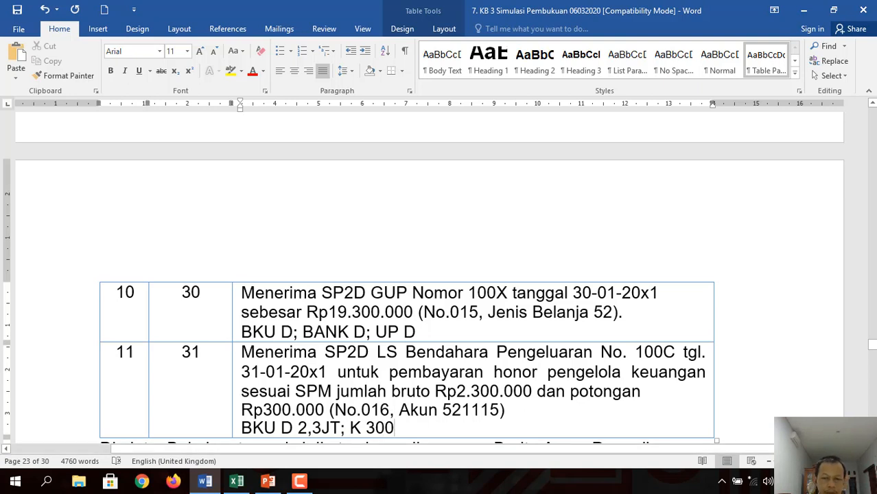
text(;)
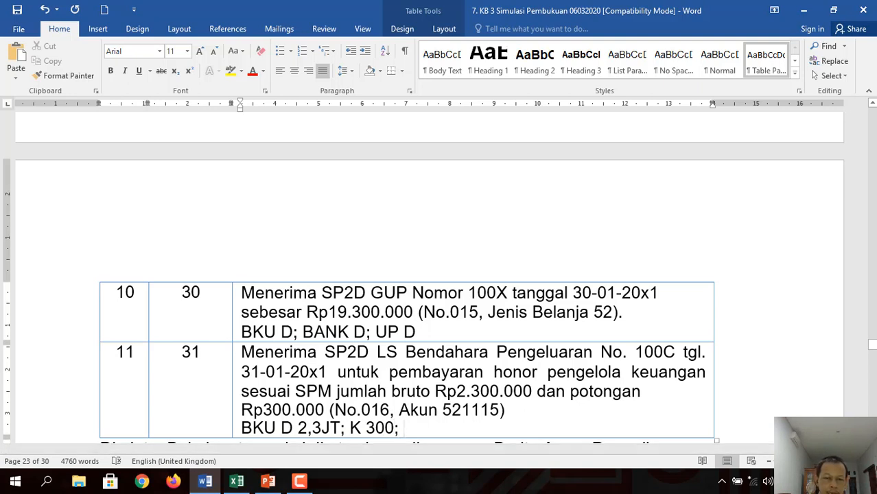
Step: Continue the transaction 11 annotation line with "BANK D 2JT; LS BEND. D 2JT; BPAB"
text( BANK)
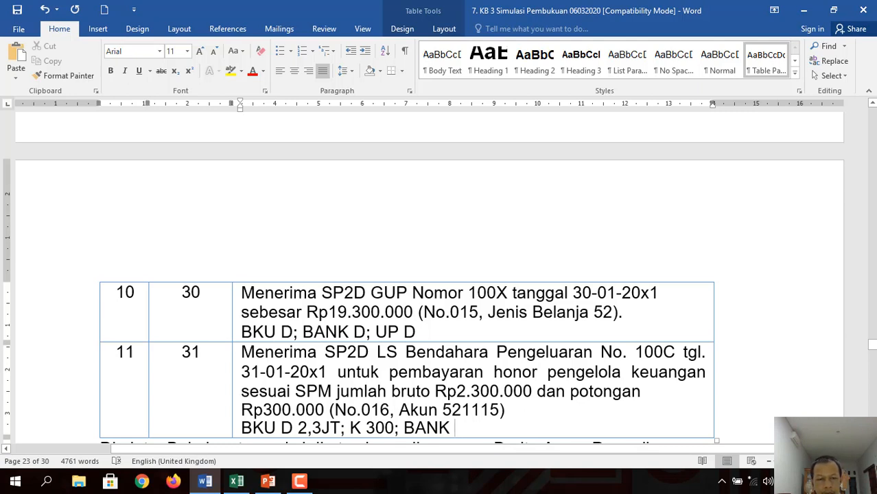
text(D)
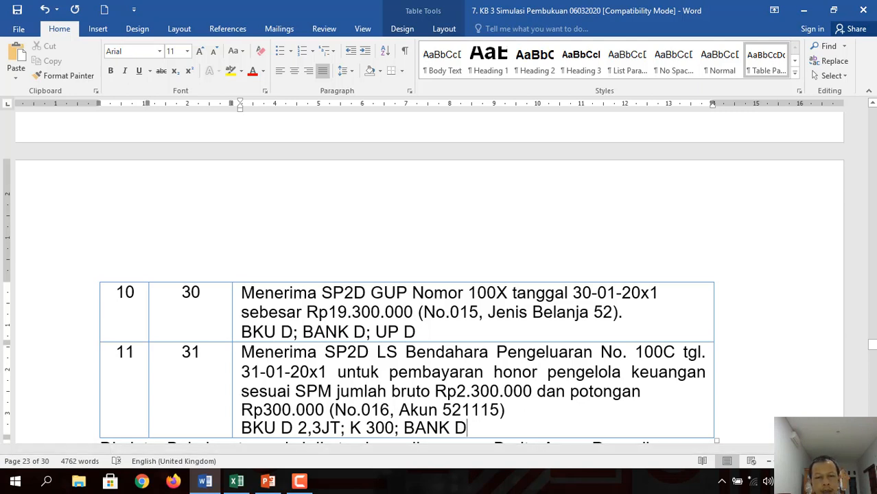
text( 2JT;)
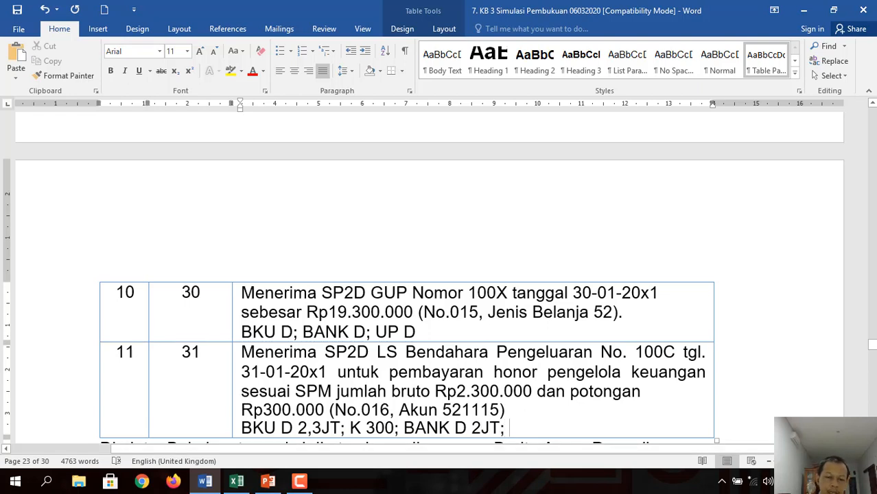
text(LS)
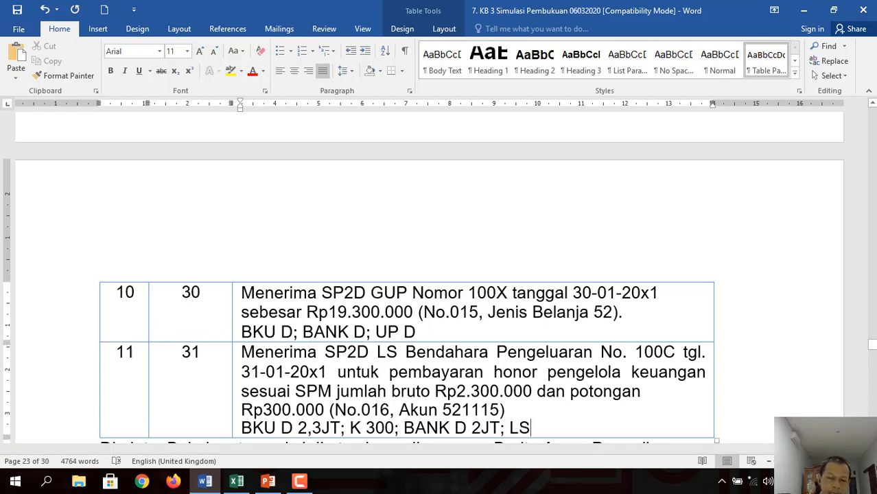
text( BEND)
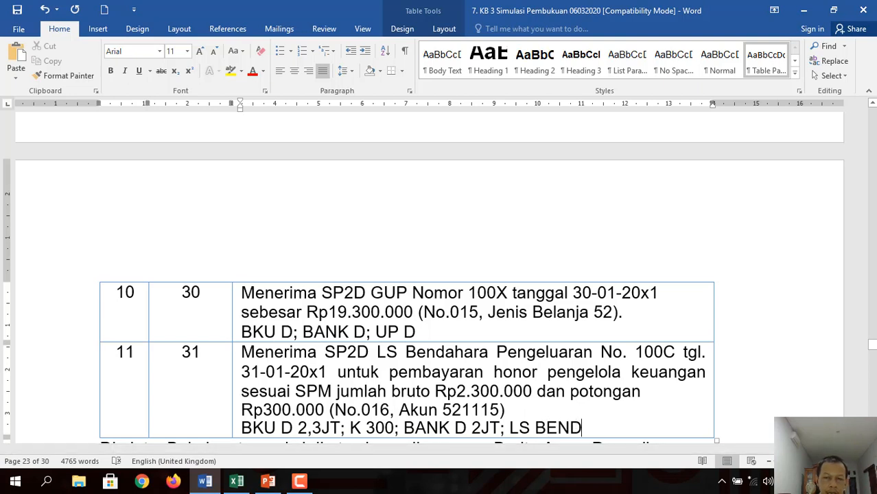
text(. )
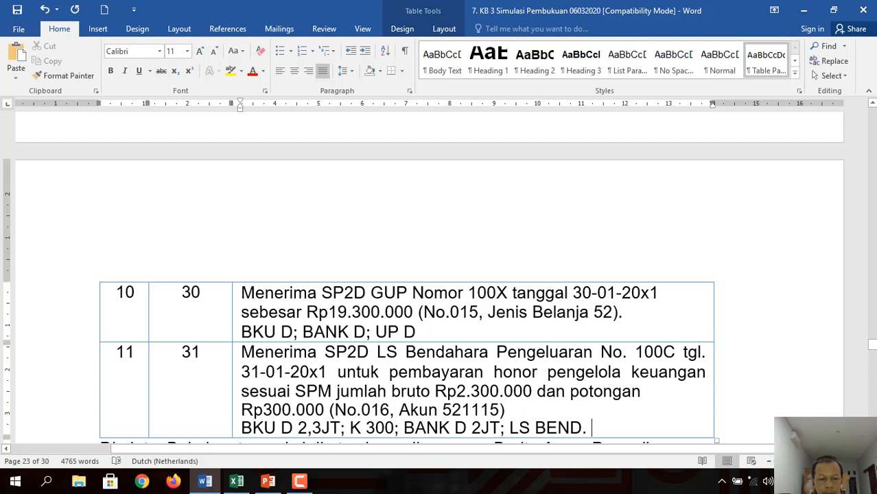
text(D 2JT)
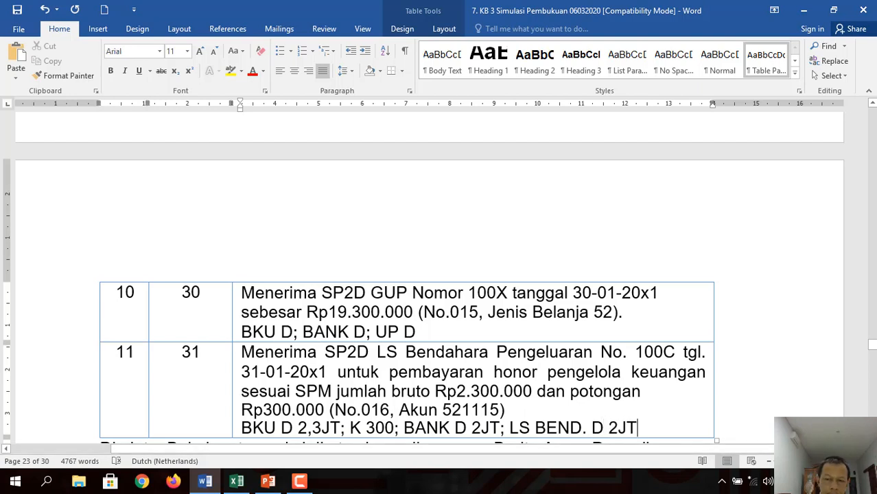
text(; )
text(BP)
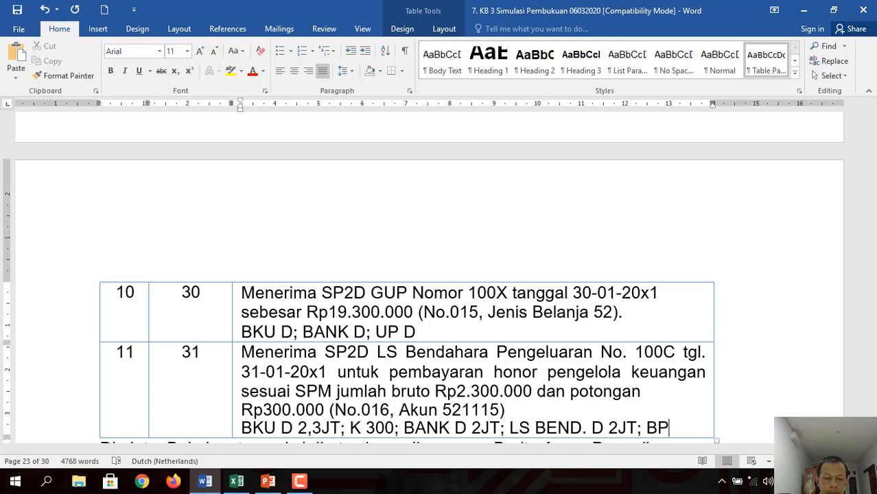
text(AB)
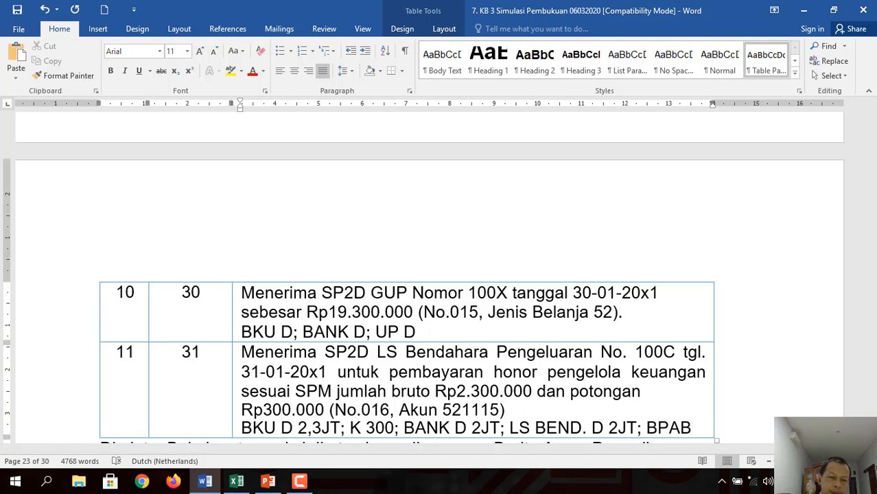
Step: Switch back to Excel and reveal SP2D LS Bendahara entry 016 in D20:K20 of the BKU sheet with black font colour
click(237, 484)
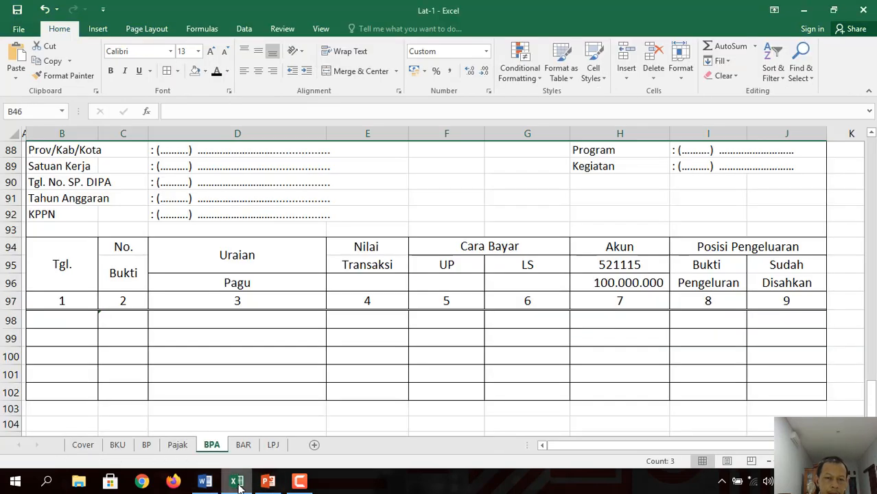
click(118, 446)
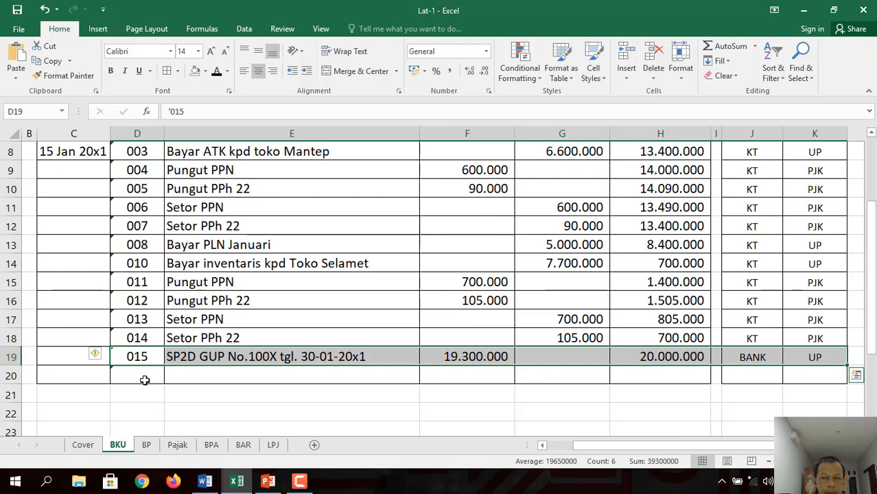
drag(142, 378, 793, 381)
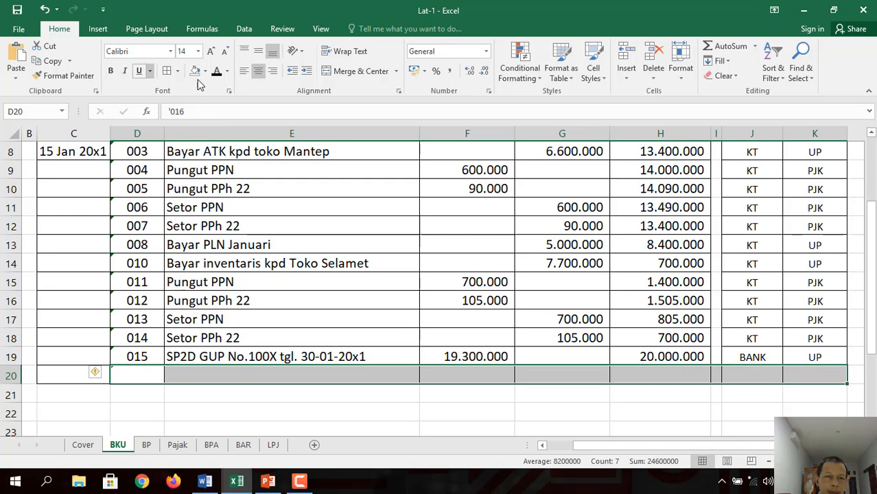
click(217, 73)
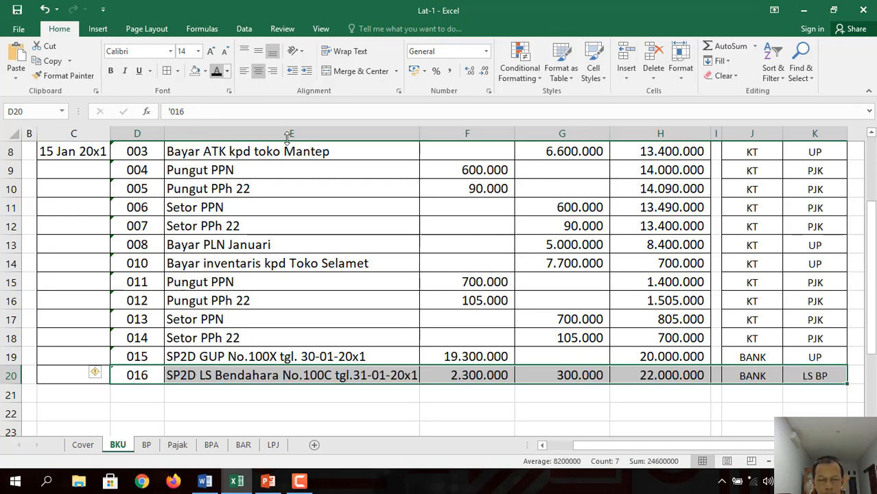
click(549, 377)
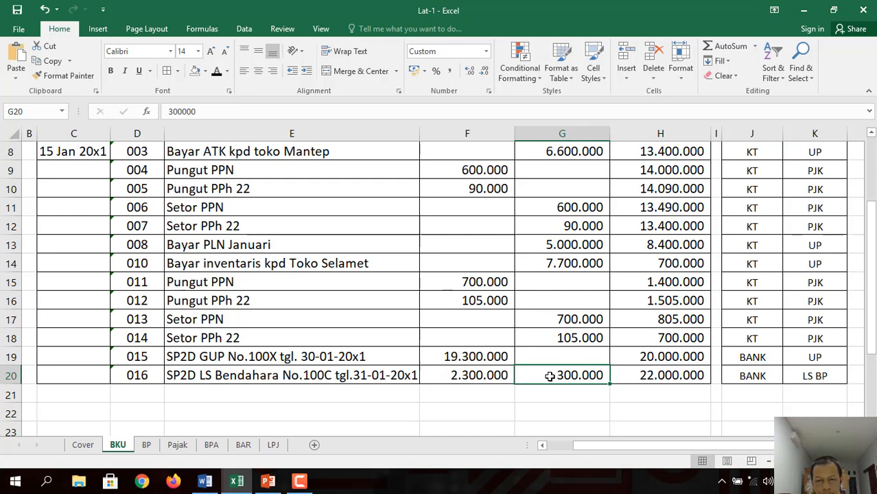
Step: Set the font of C19:H19 in the BP sheet's bank ledger to black to reveal SP2D LS Bendahara entry 016
click(147, 446)
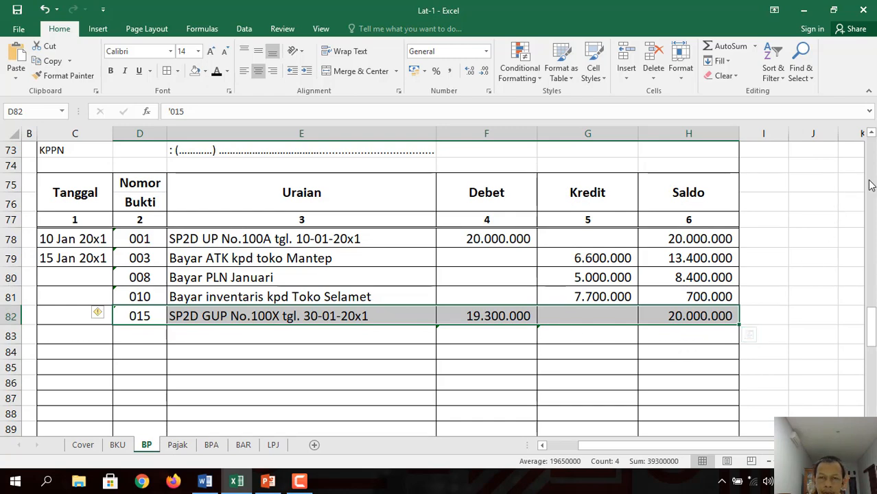
scroll(870, 185, up, 16)
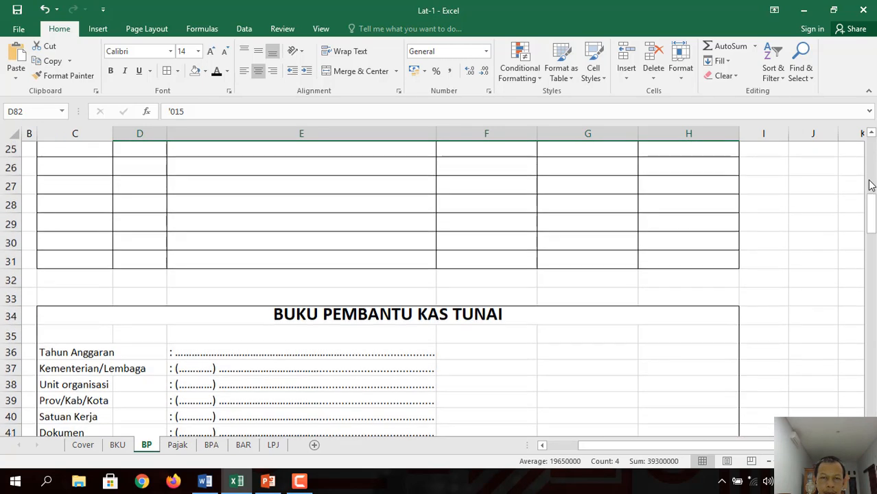
scroll(871, 185, up, 6)
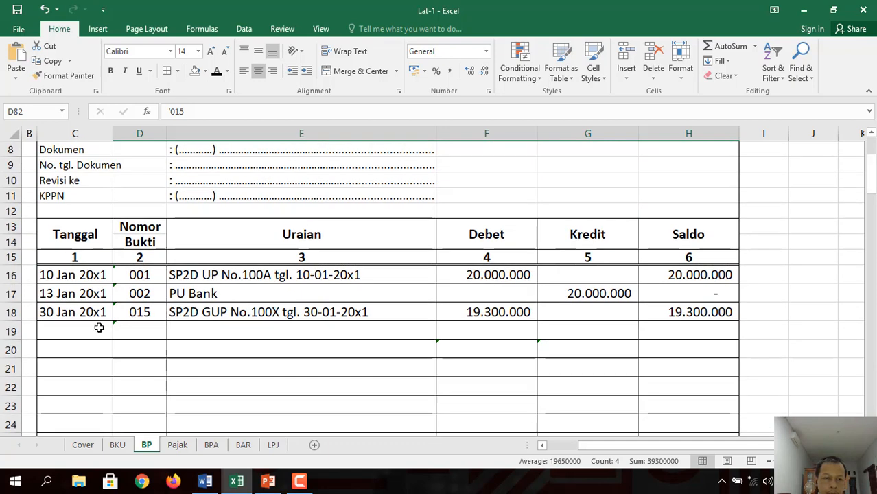
drag(90, 327, 672, 328)
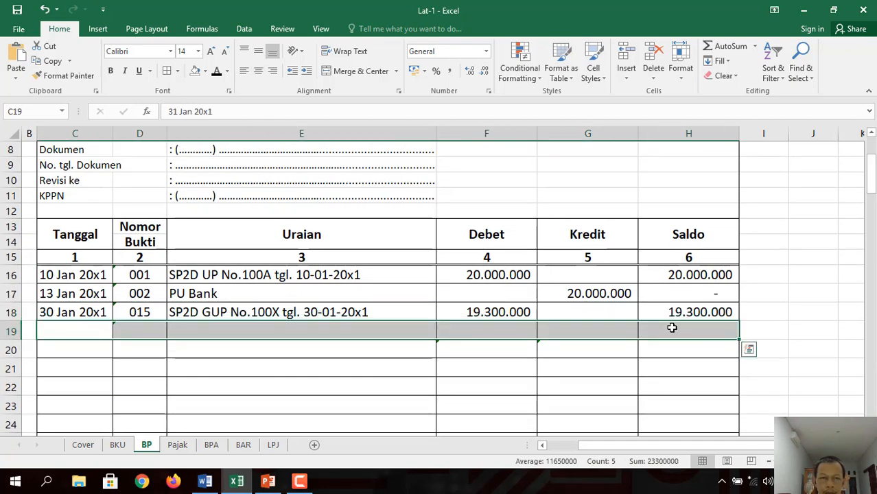
click(217, 71)
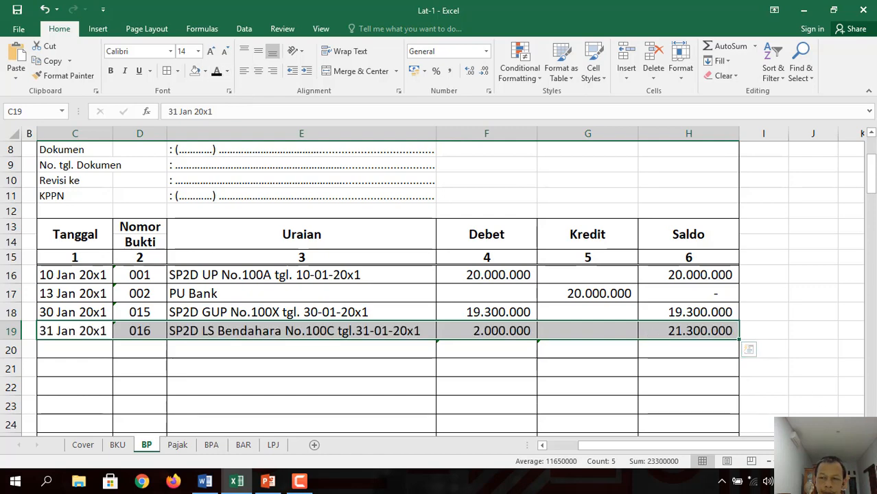
Step: Reveal entry 016 in C112:H112 of the Buku Pembantu LS Bendahara table by setting its font colour to black
scroll(439, 288, down, 16)
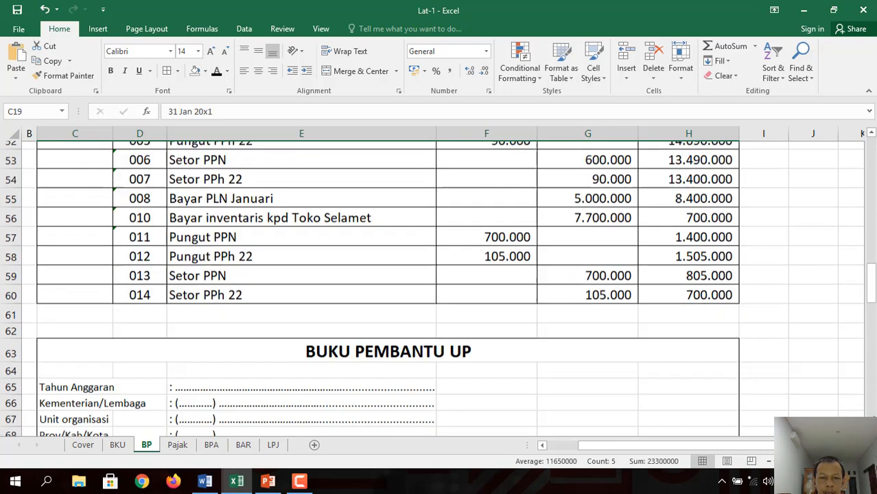
scroll(439, 288, down, 5)
scroll(440, 288, down, 6)
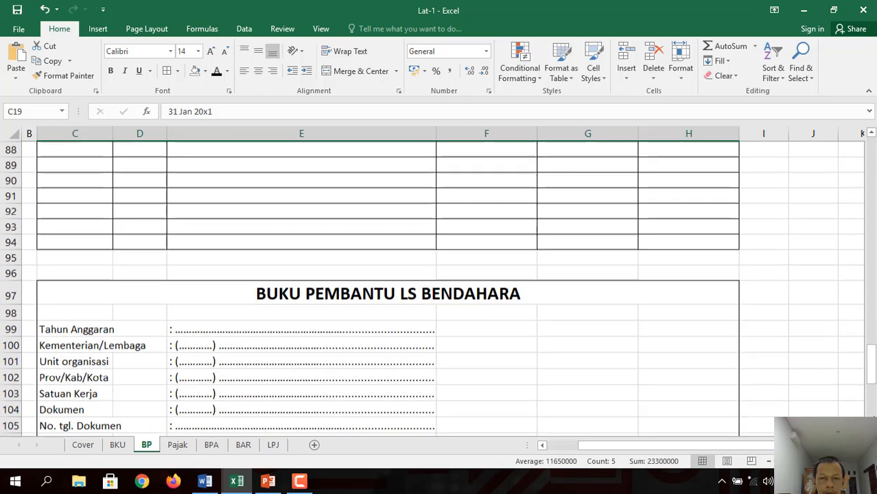
scroll(441, 298, down, 6)
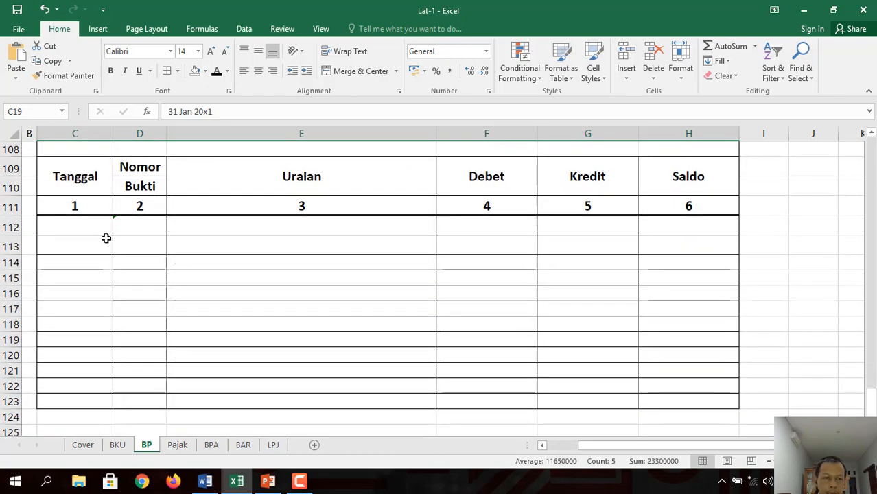
mouse_move(88, 227)
mouse_down()
mouse_move(178, 223)
mouse_move(466, 243)
mouse_move(679, 233)
mouse_up()
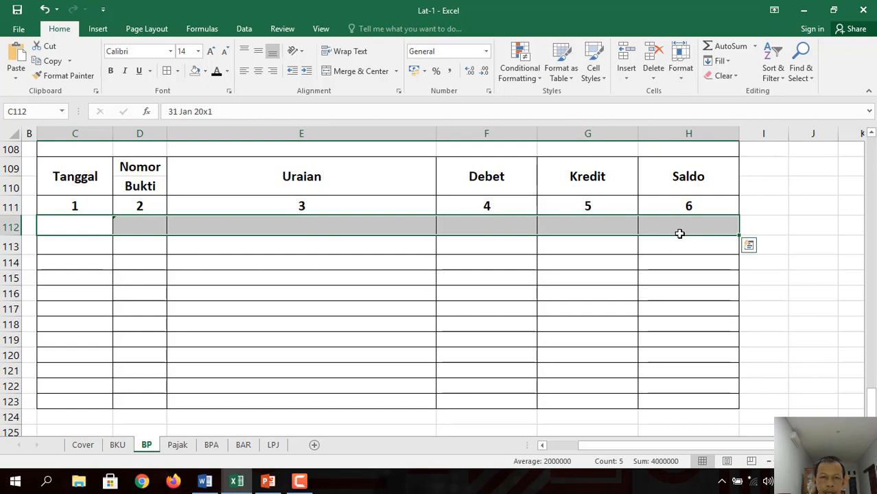
click(217, 71)
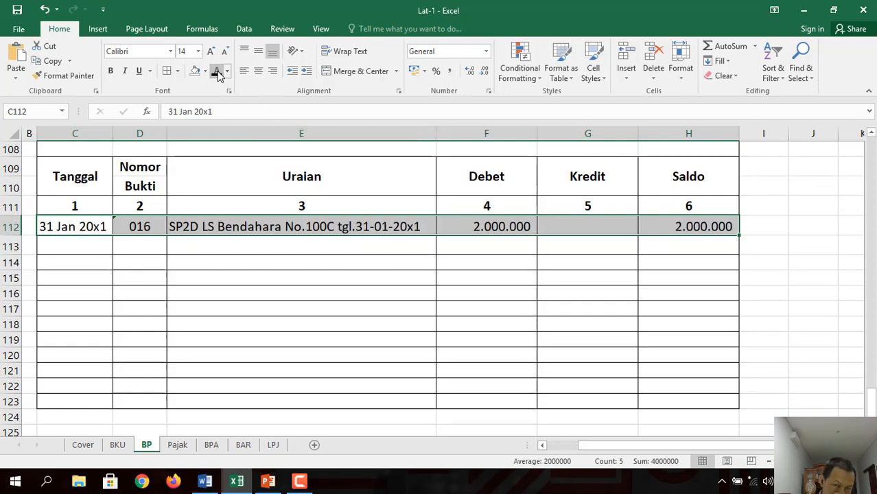
Step: In the BPA sheet's table for account 521115, set the font of B98:J98 to black to reveal entry 016
click(213, 444)
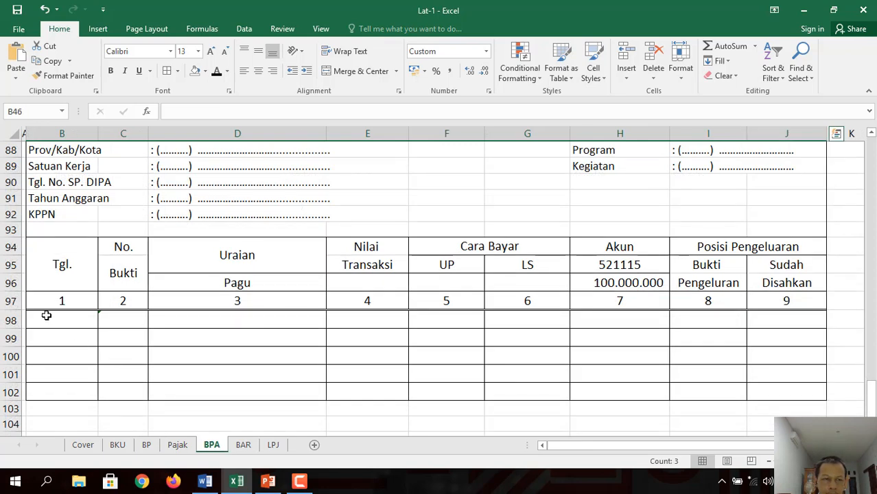
drag(46, 317, 772, 316)
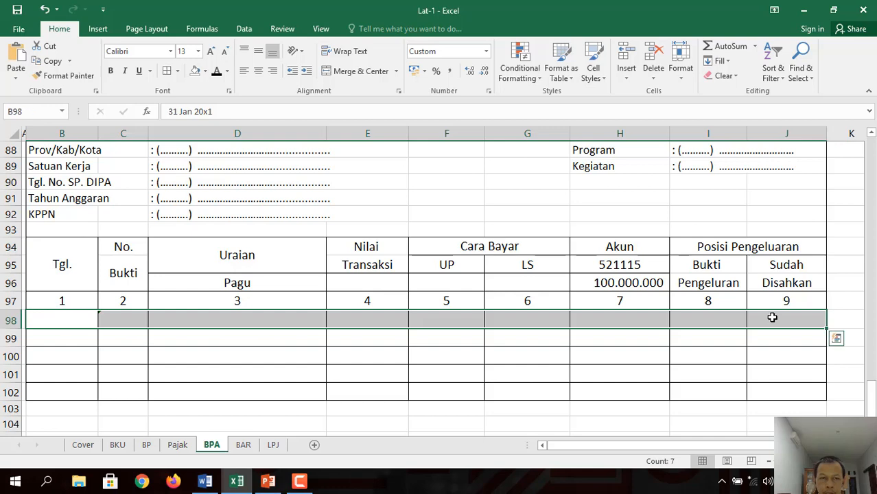
click(217, 74)
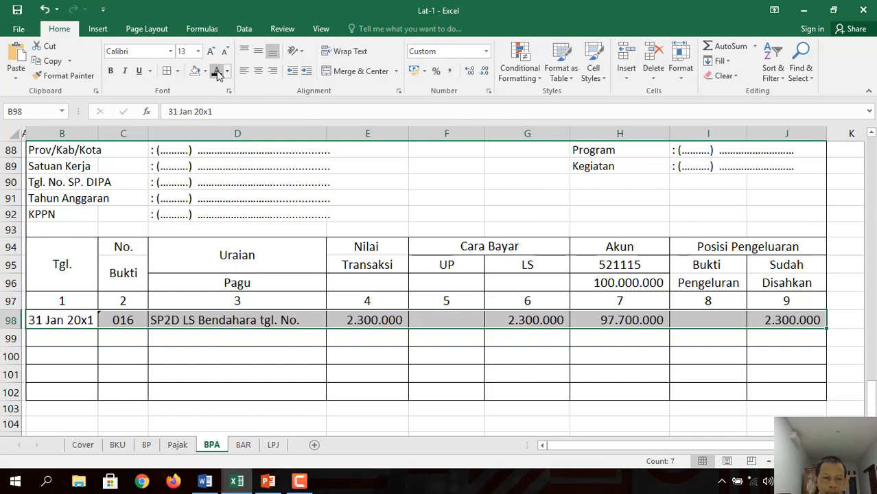
Step: Check the assignment in Word, return to Excel and reveal the Buku Kas Umum balance sentence in B6:L6 of the BAR sheet with black font
click(205, 483)
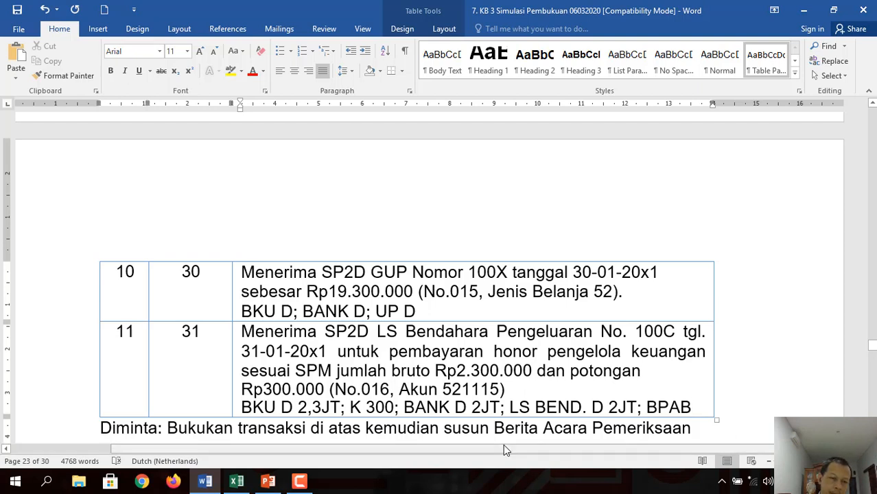
click(240, 481)
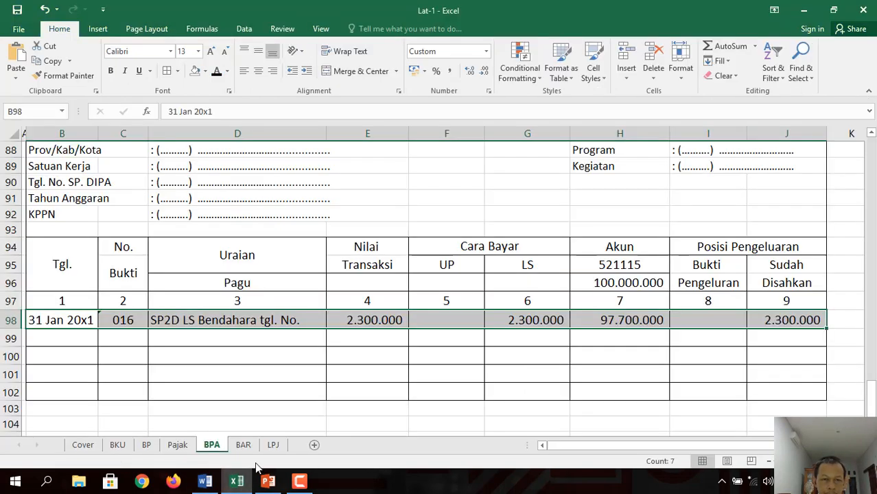
click(244, 445)
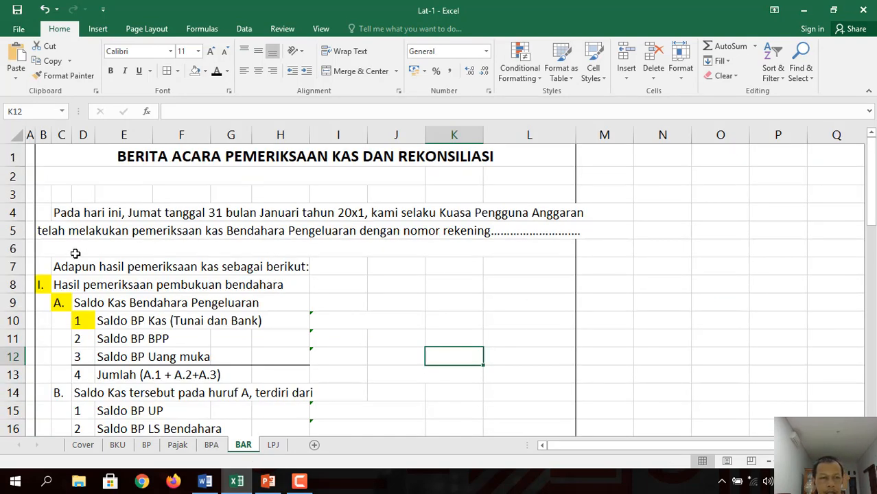
drag(41, 251, 528, 253)
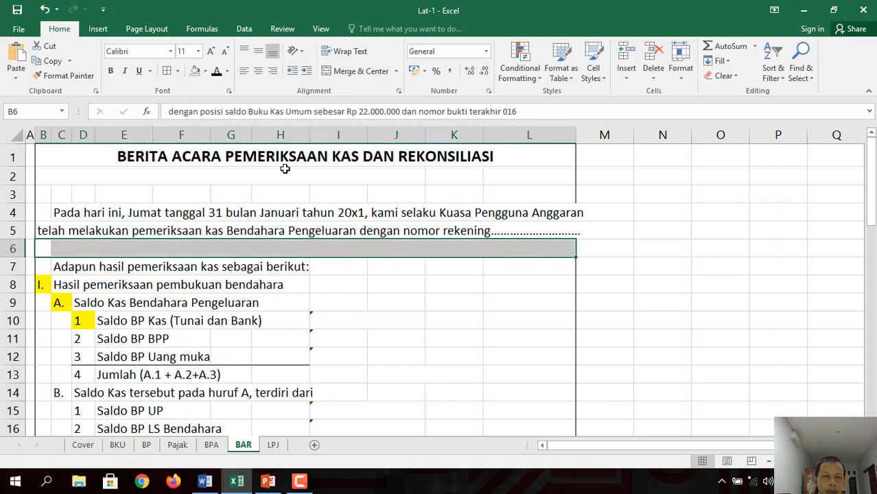
click(216, 71)
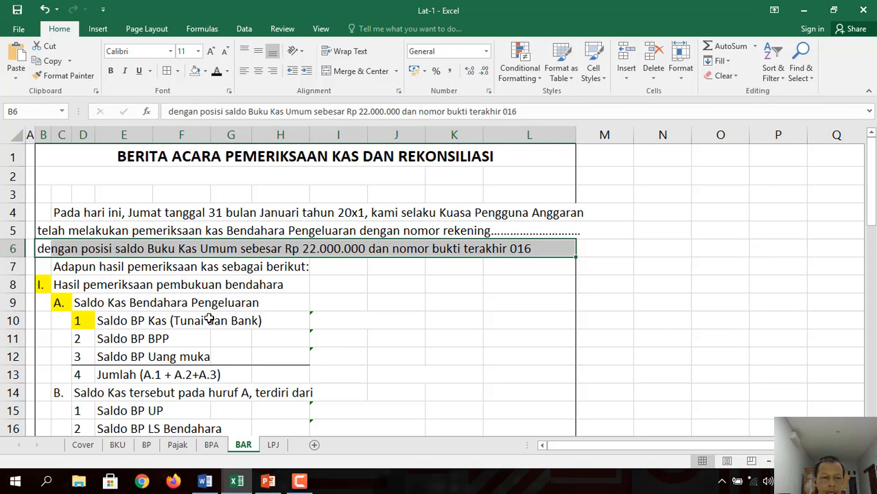
Step: Fill the final balance H20 and the last voucher number D20 on the BKU sheet with yellow
click(123, 446)
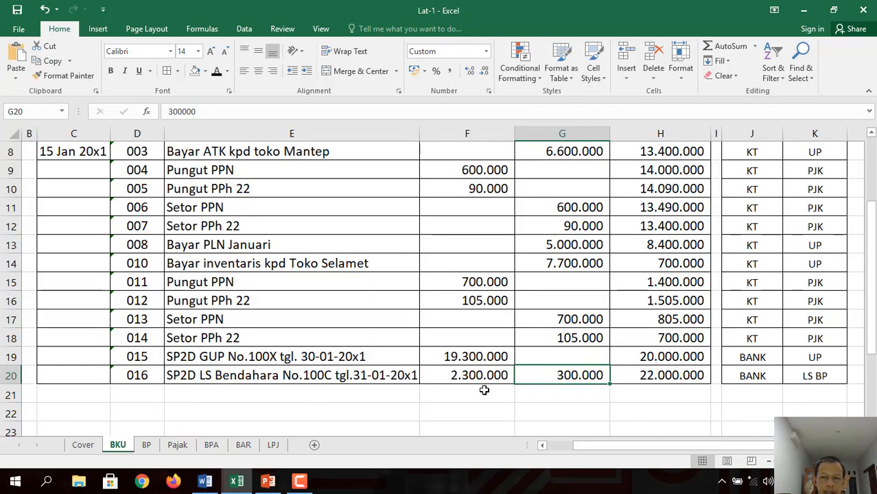
click(654, 377)
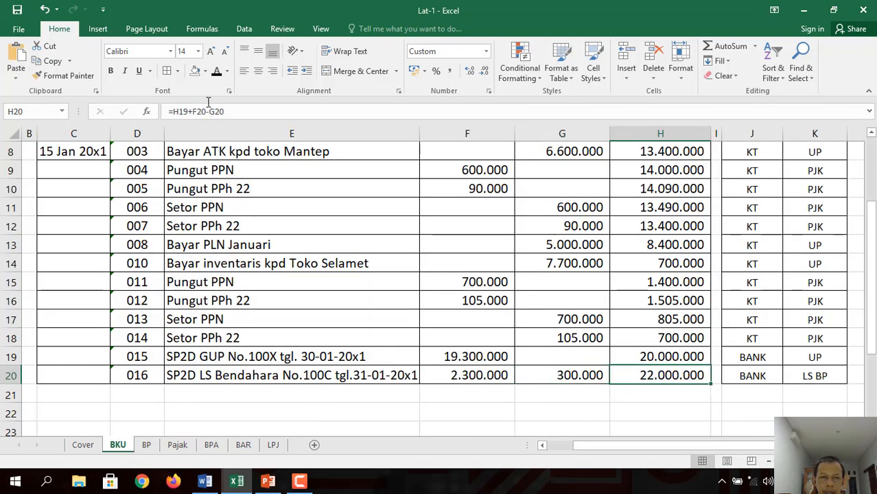
click(204, 72)
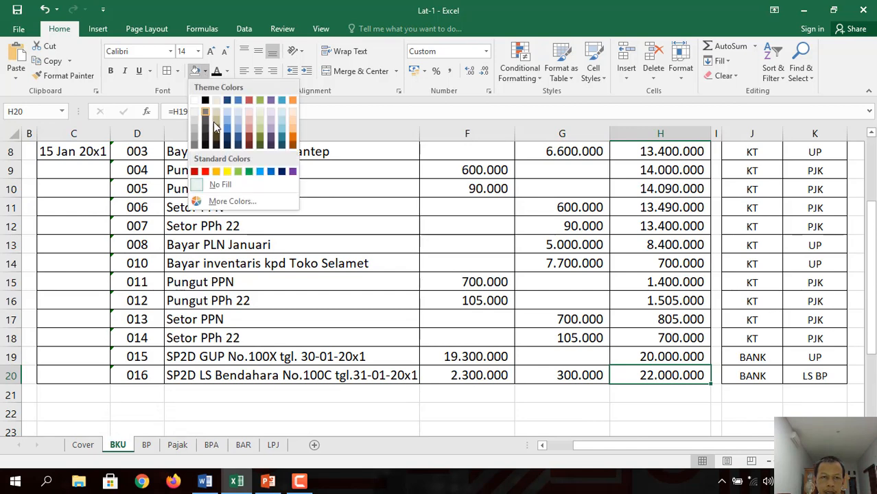
click(227, 171)
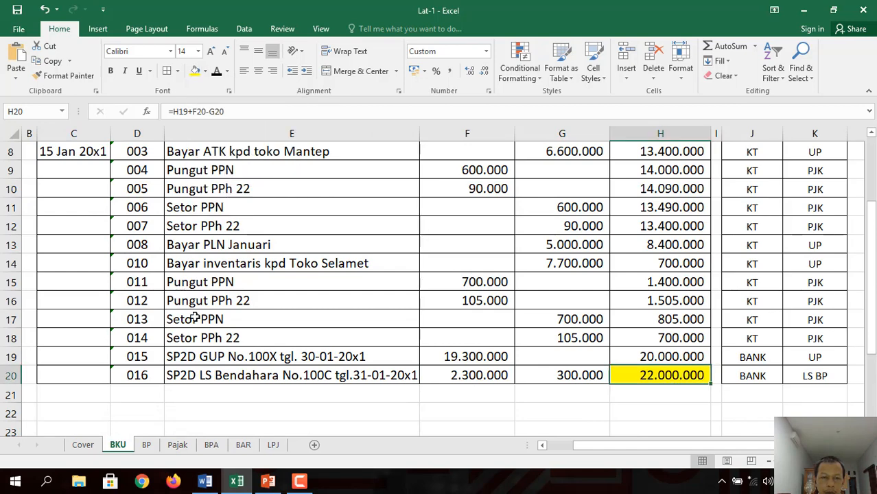
click(155, 374)
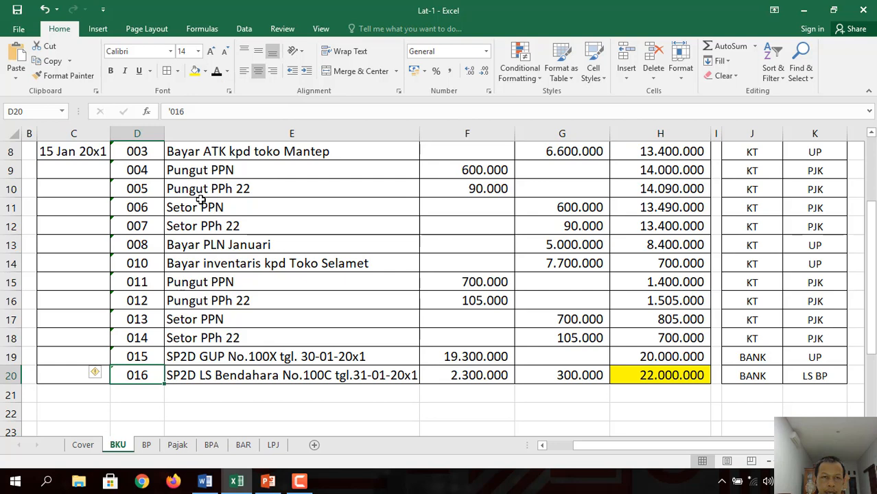
click(196, 72)
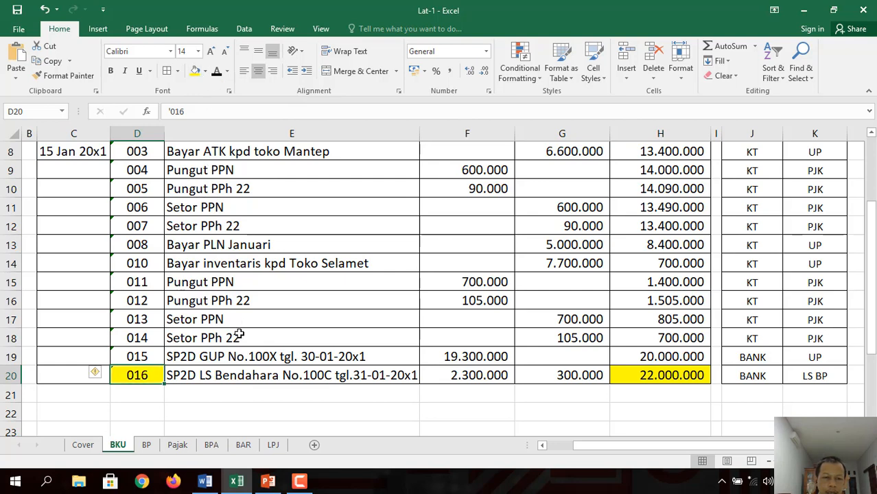
Step: On the BAR sheet, set the font of section A's balances in I10:I12 and their Jumlah row I13:L13 to black to reveal the amounts
click(243, 445)
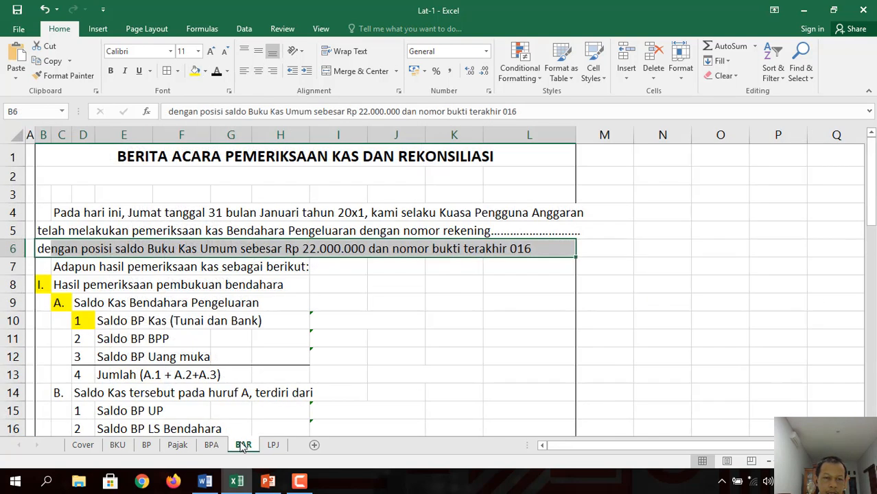
click(329, 324)
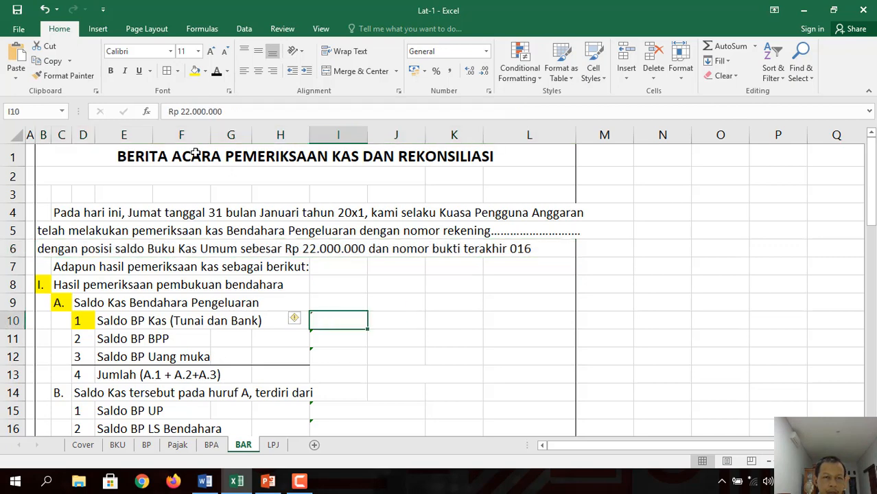
click(216, 71)
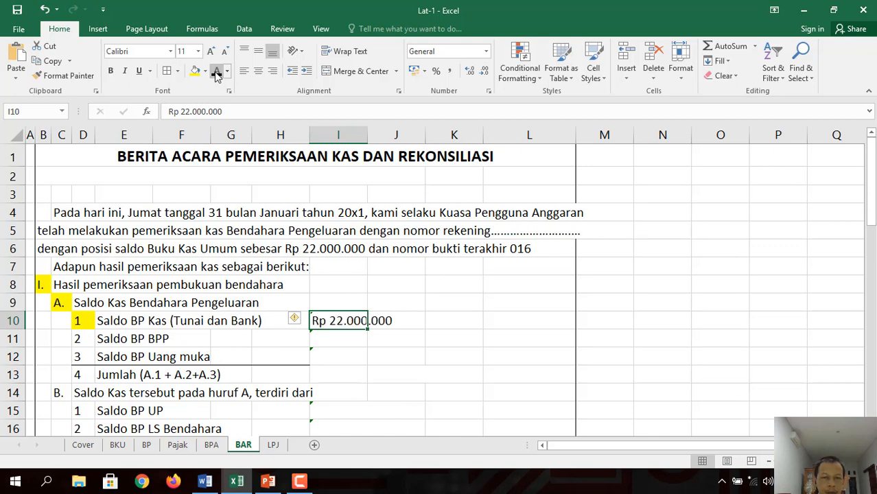
click(325, 337)
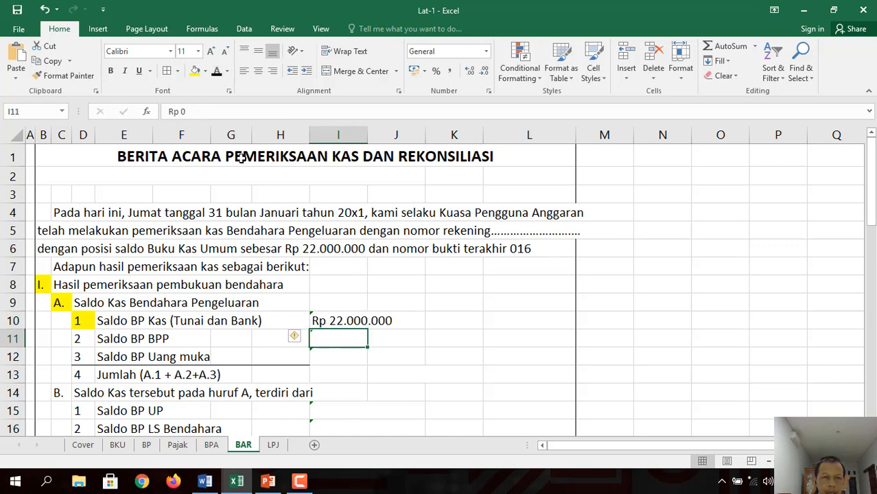
click(217, 74)
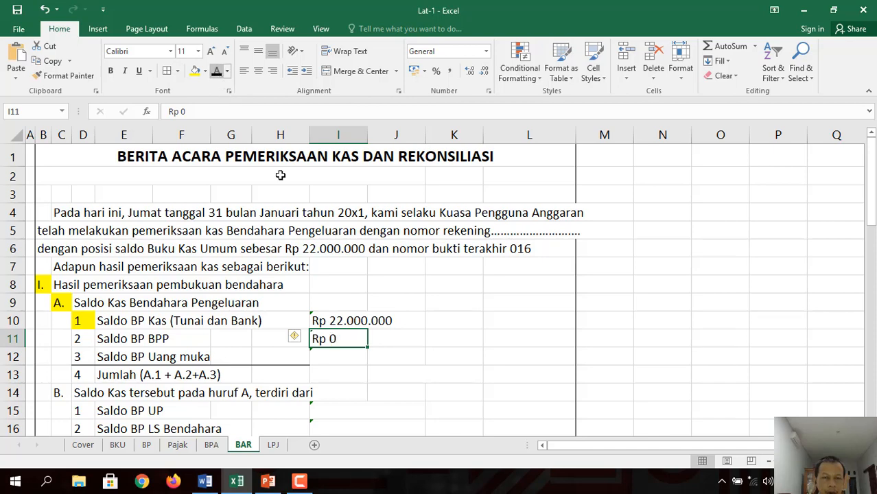
click(350, 356)
click(217, 66)
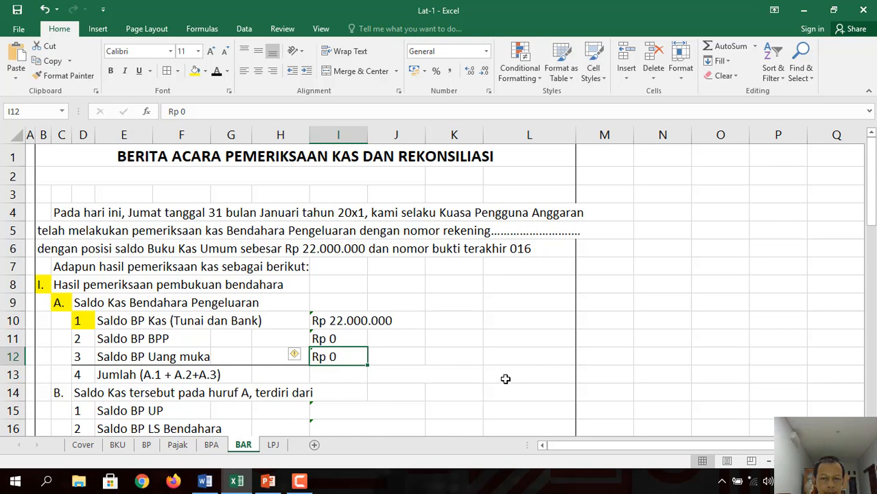
drag(324, 375, 524, 374)
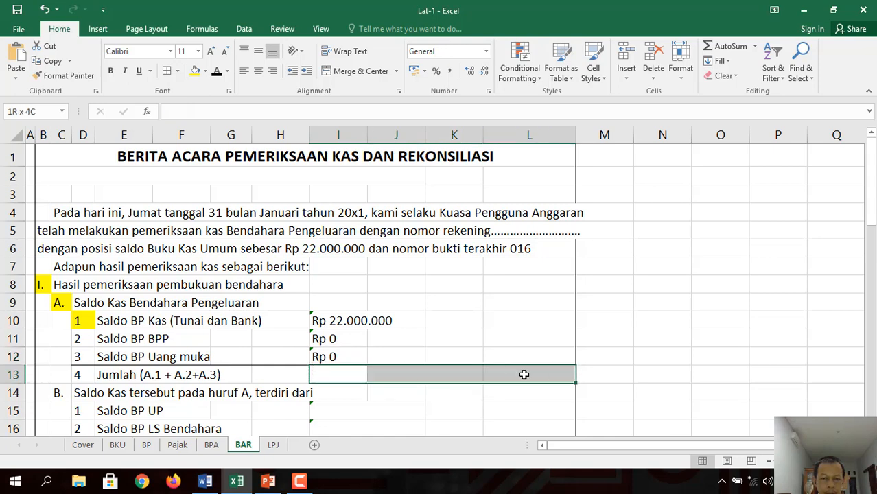
click(217, 72)
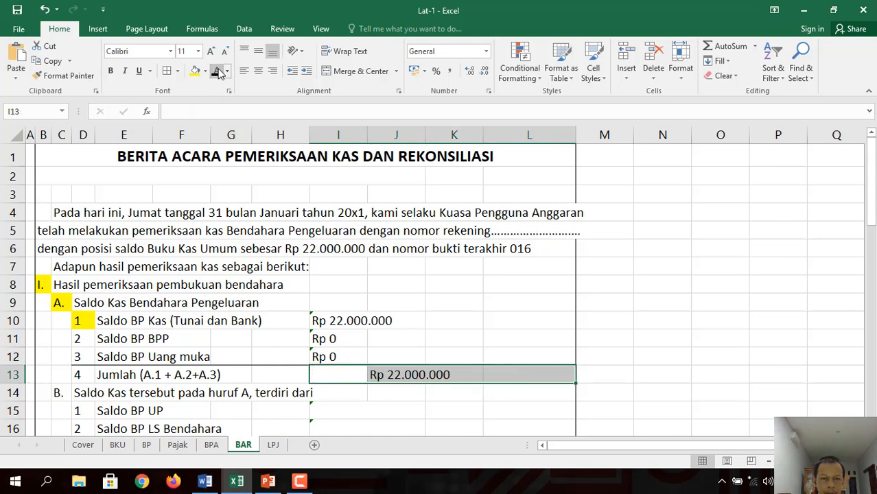
Step: In section B of the BAR sheet, set the font of the Saldo BP UP (I15) and LS Bendahara (I16) amounts to black
key(Down)
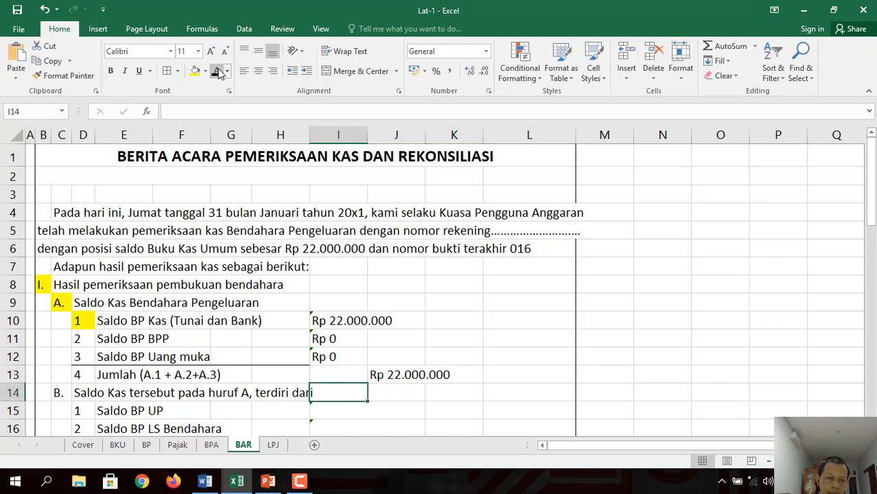
key(Down)
key(Down)
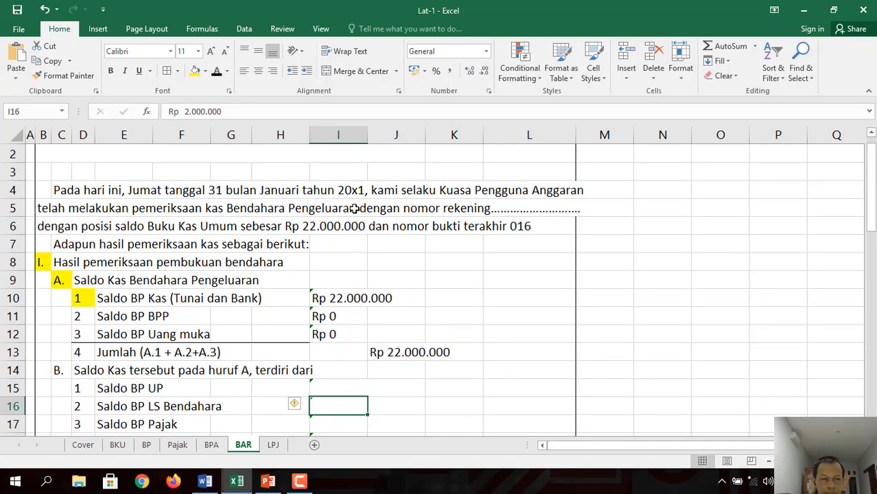
click(340, 391)
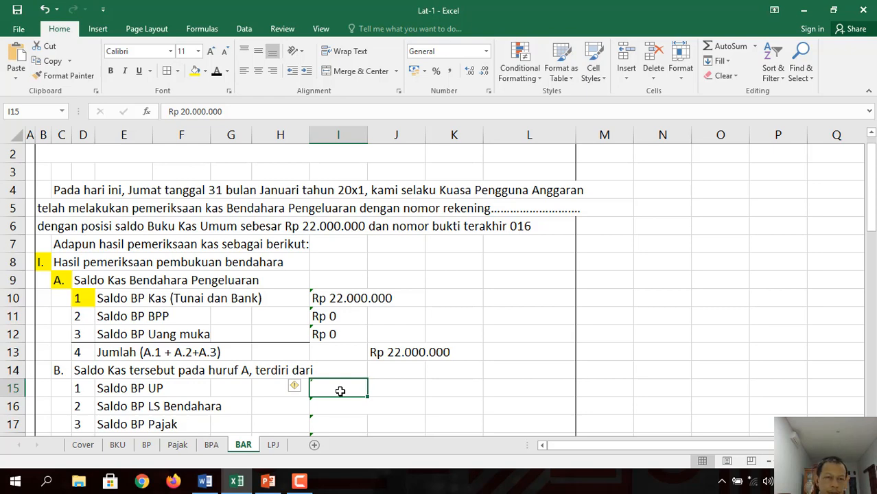
click(217, 74)
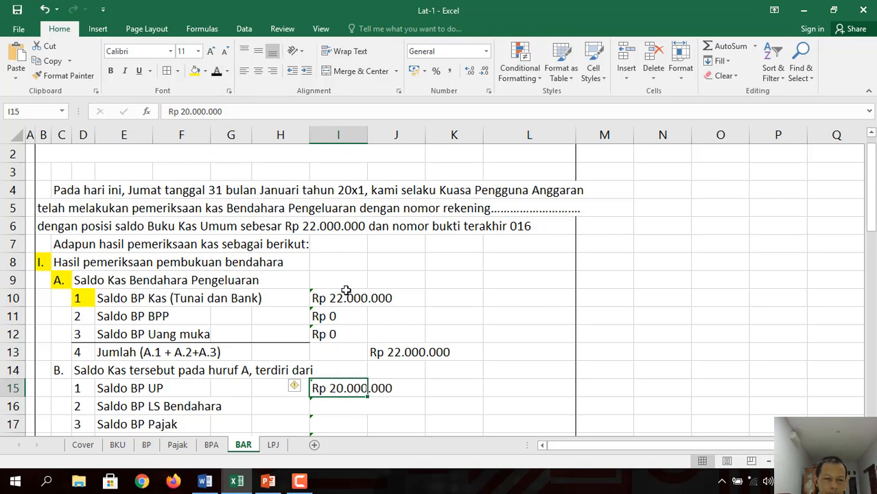
click(328, 410)
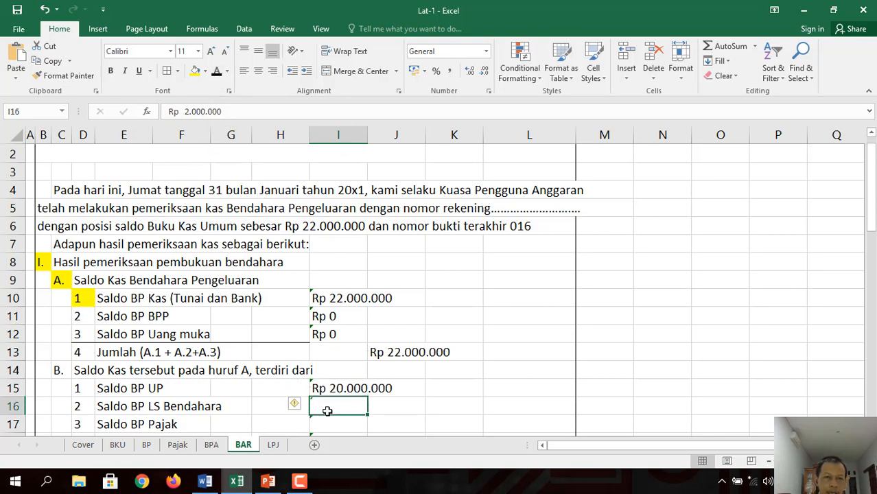
click(217, 73)
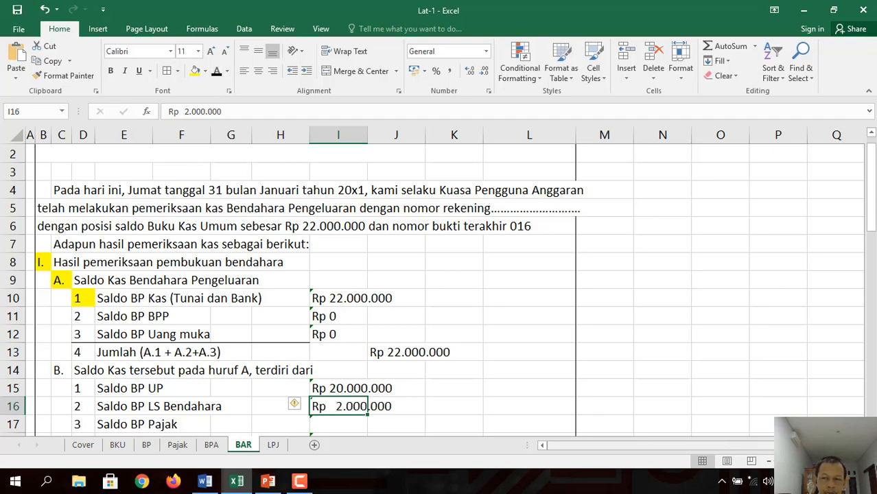
Step: Reveal the Saldo BP Pajak and Saldo BP Lain-lain amounts in I17 and I18 with black font
scroll(531, 357, down, 2)
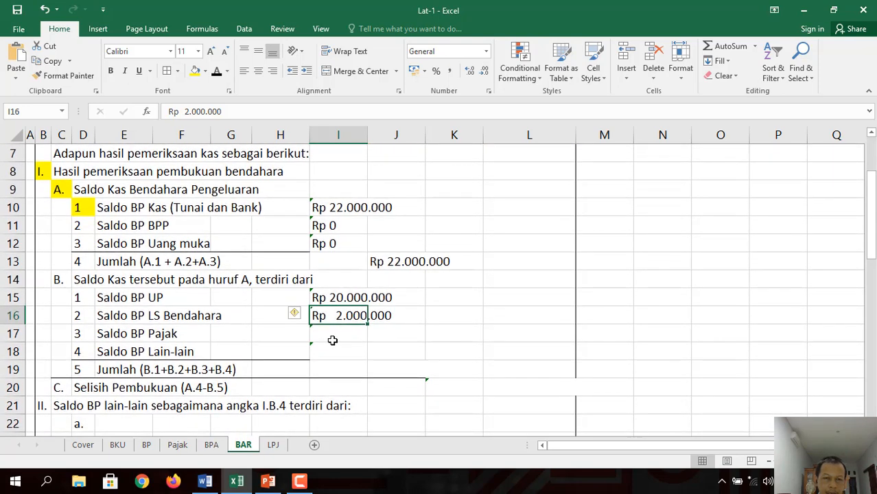
click(334, 339)
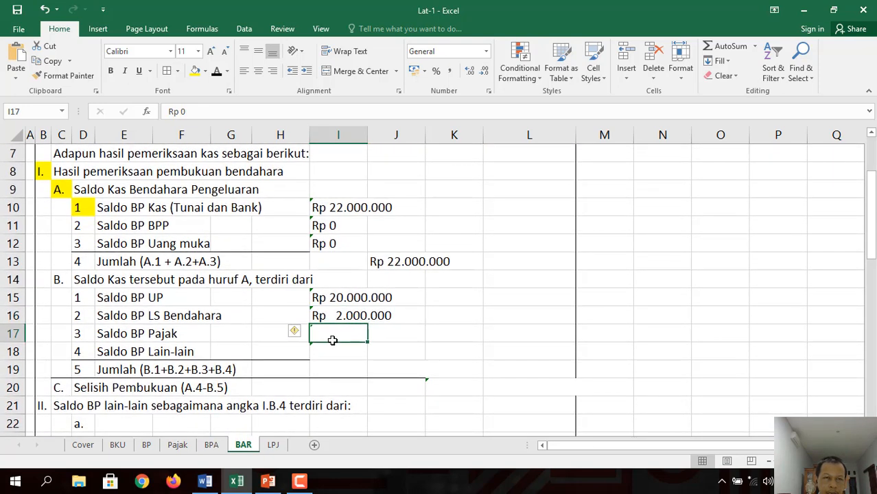
click(215, 73)
click(357, 348)
click(215, 73)
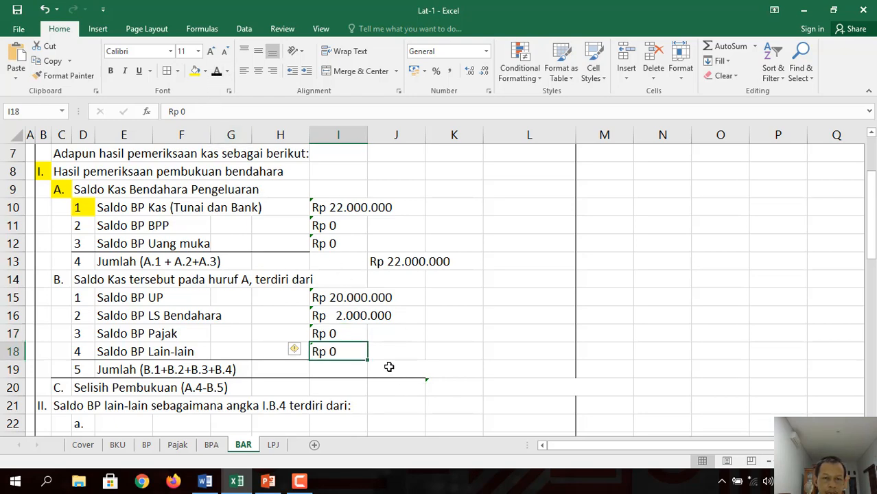
Step: Set the font of section B's Jumlah in J19:K19 and the Selisih Pembukuan row J20:L20 to black
drag(389, 367, 432, 371)
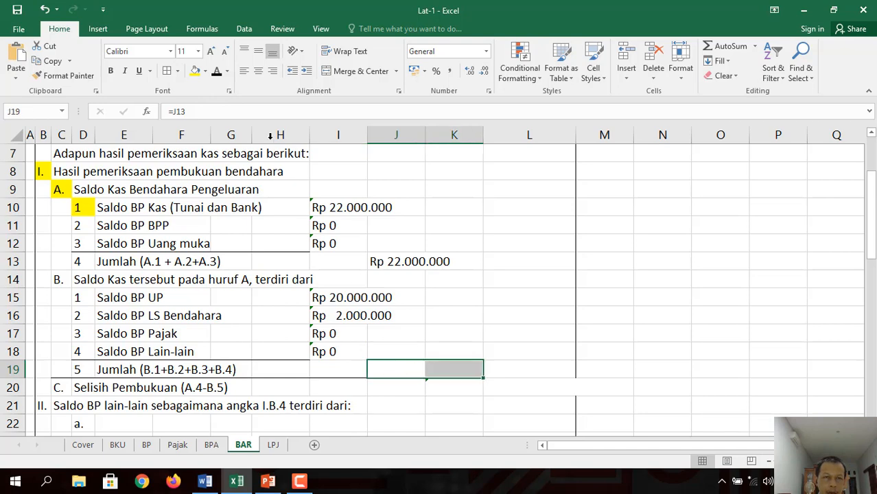
click(216, 73)
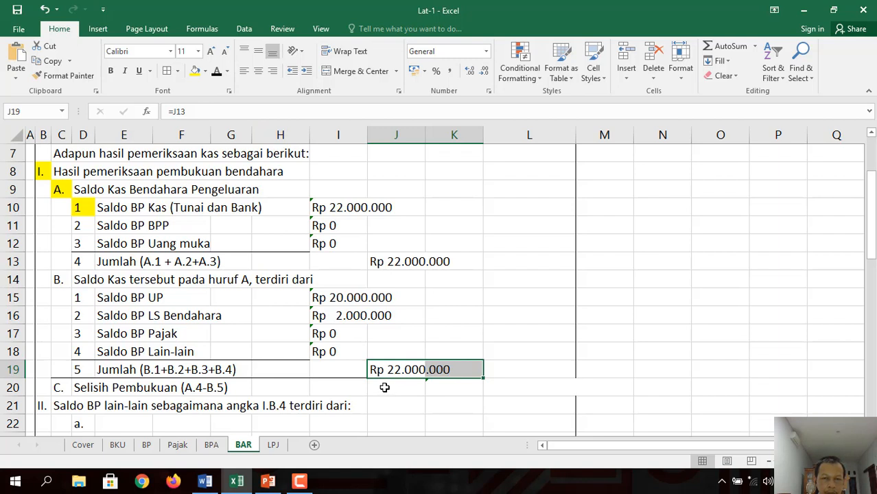
drag(384, 388, 528, 392)
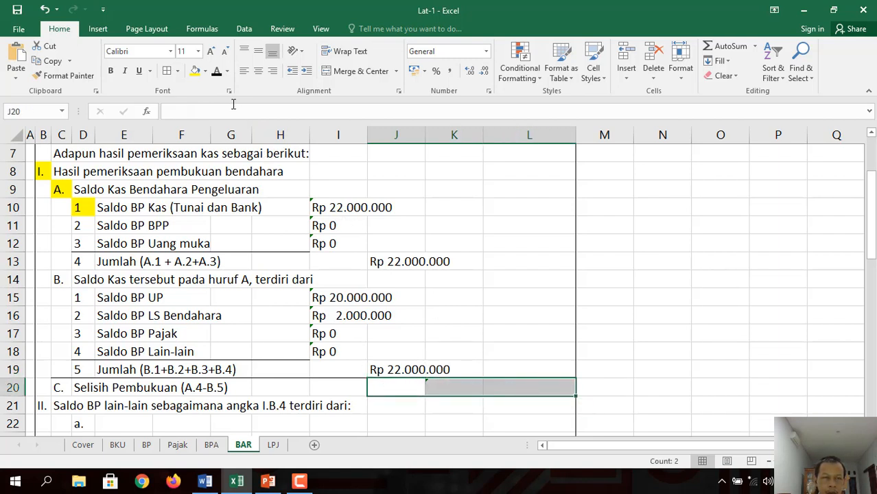
click(217, 72)
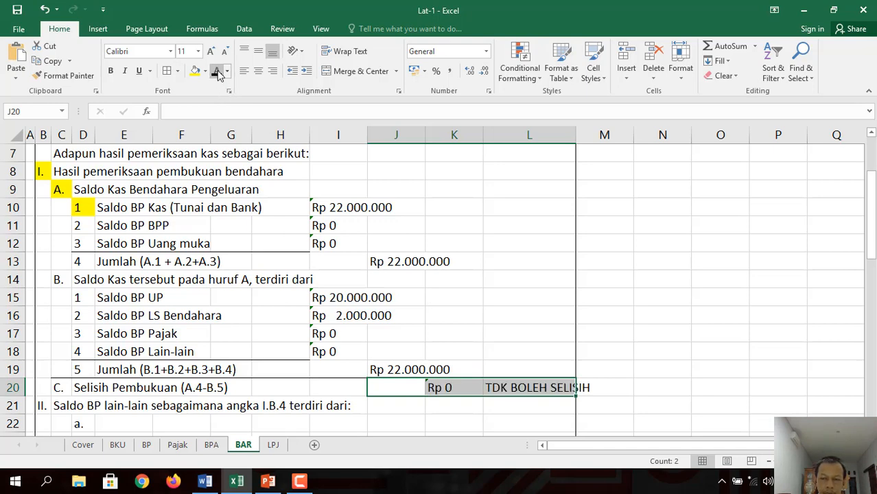
Step: In section III, reveal the treasurer's safe cash in I27 and the bank account money in I28 with black font
key(Down)
key(Down)
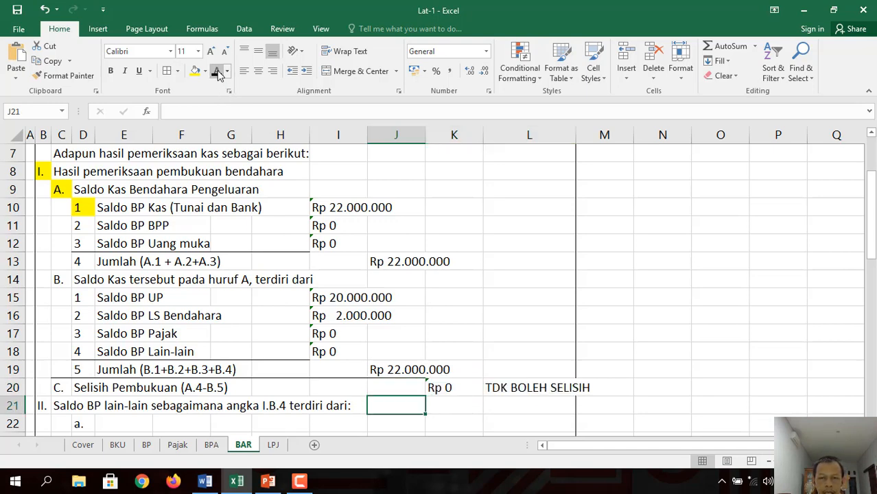
key(Down)
key(Down)
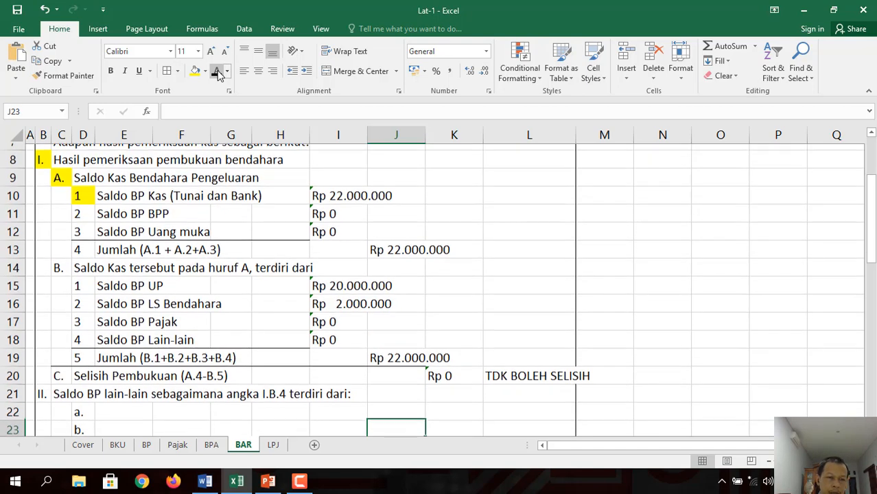
key(Down)
key(Down)
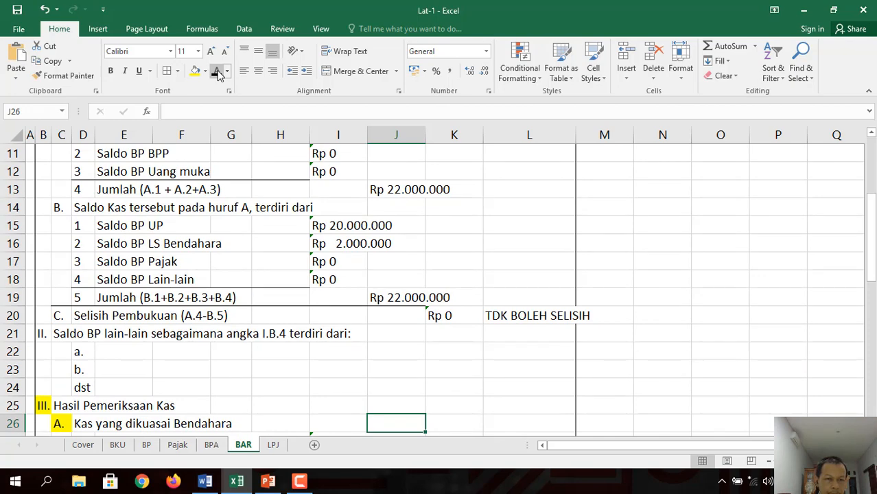
key(Down)
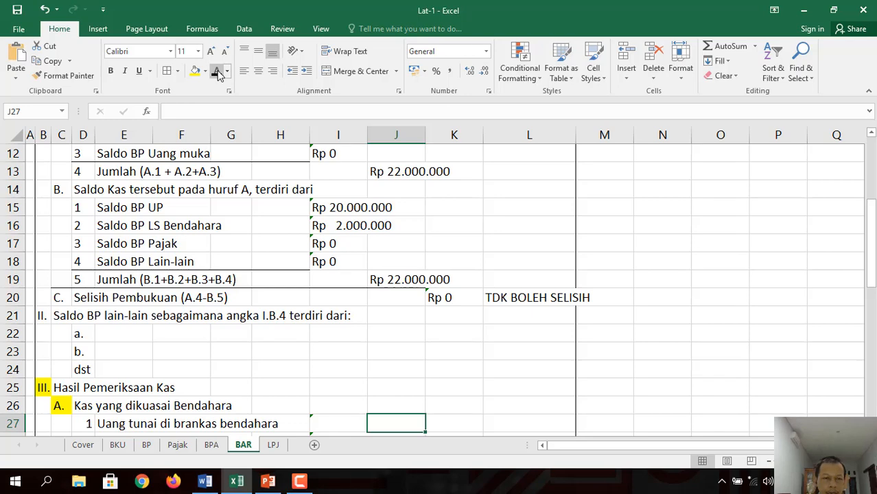
key(Down)
key(Down)
key(Down)
key(Down)
key(Down)
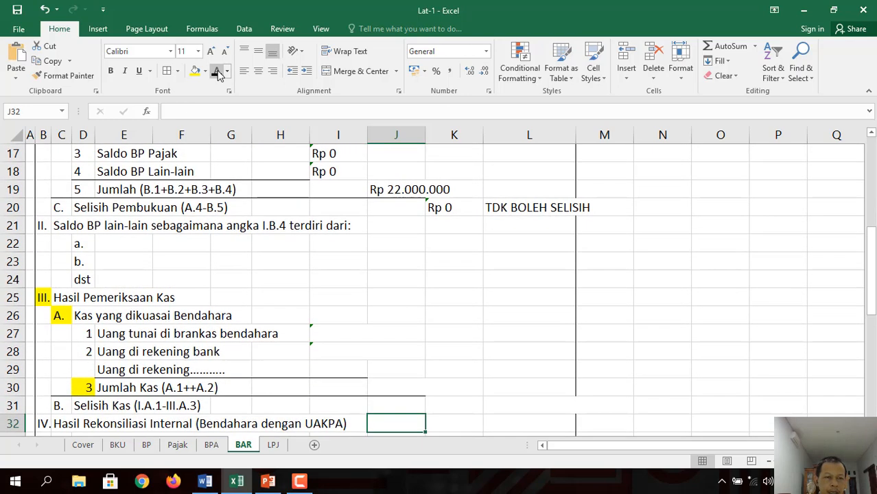
click(320, 334)
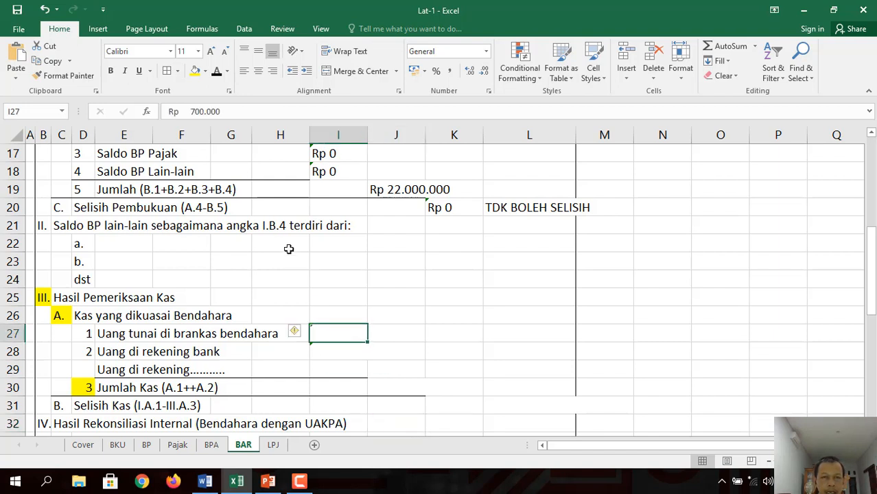
click(217, 73)
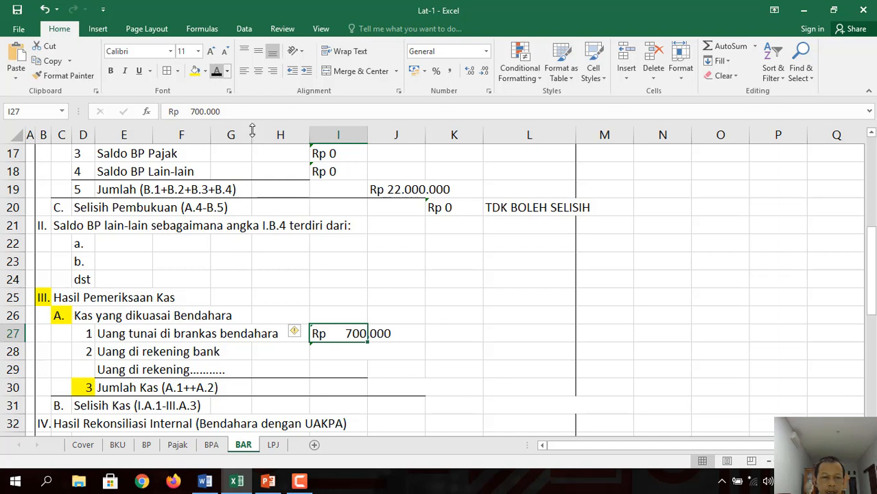
click(346, 353)
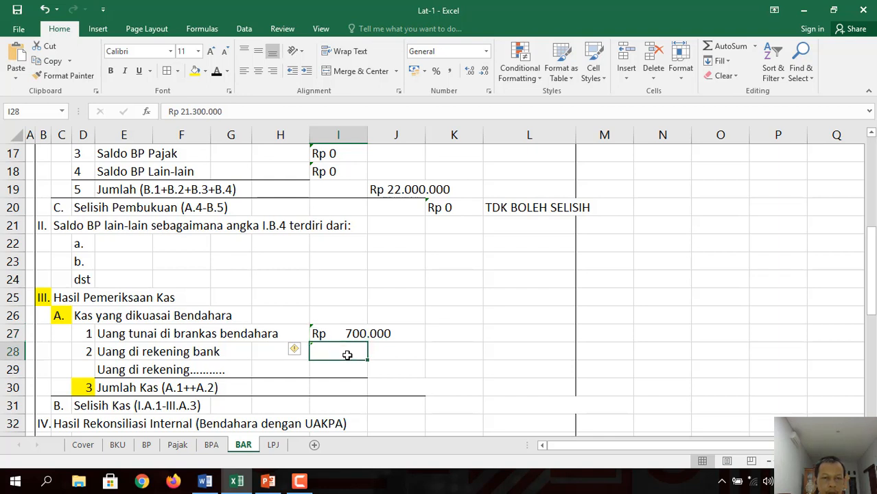
click(217, 73)
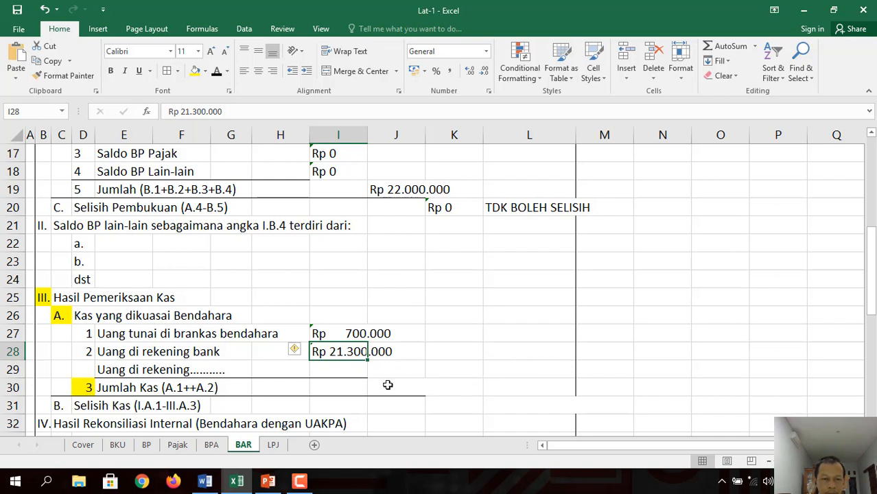
Step: Set the font of section III's Jumlah Kas row J30:L30 and Selisih Kas row J31:L31 to black
click(388, 385)
drag(388, 385, 506, 385)
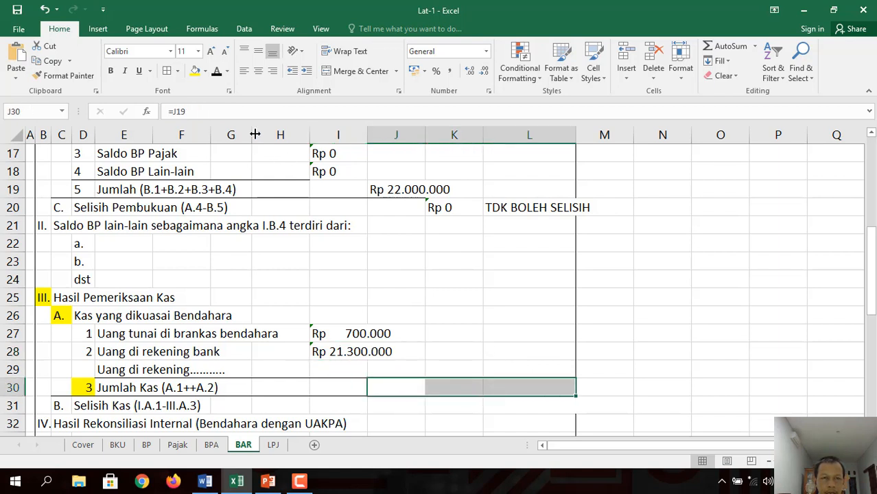
click(217, 73)
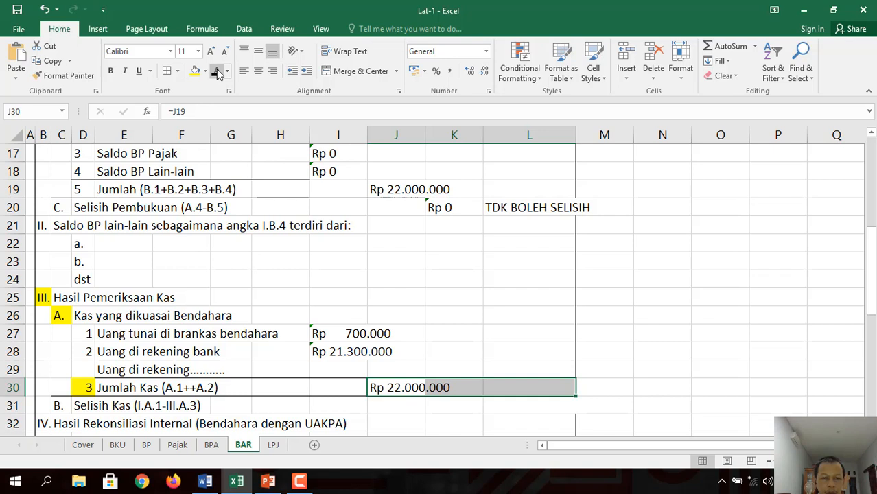
click(393, 409)
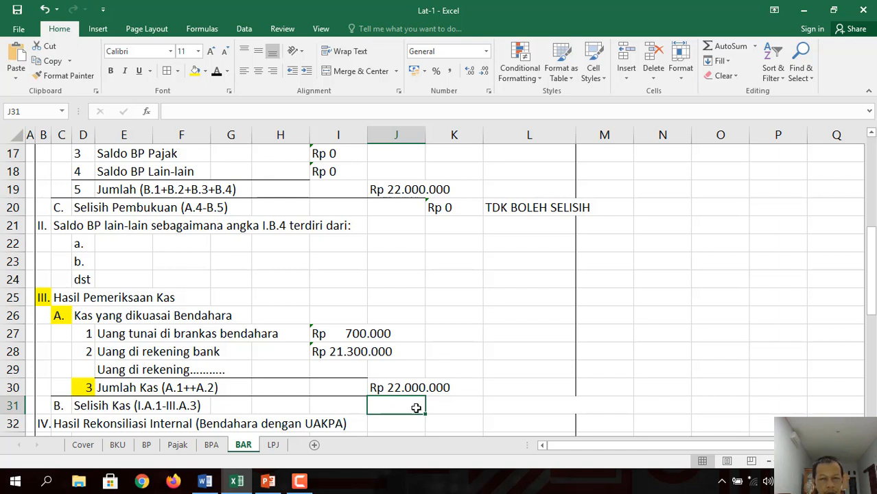
drag(400, 408, 553, 411)
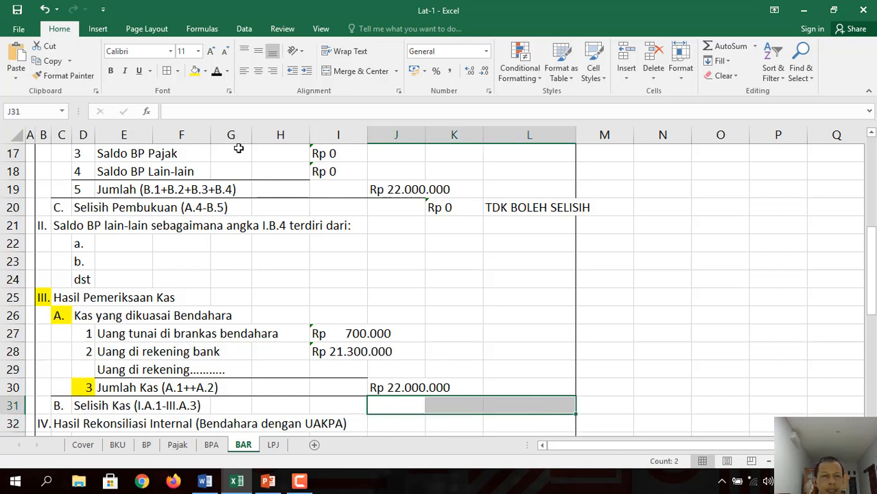
click(217, 72)
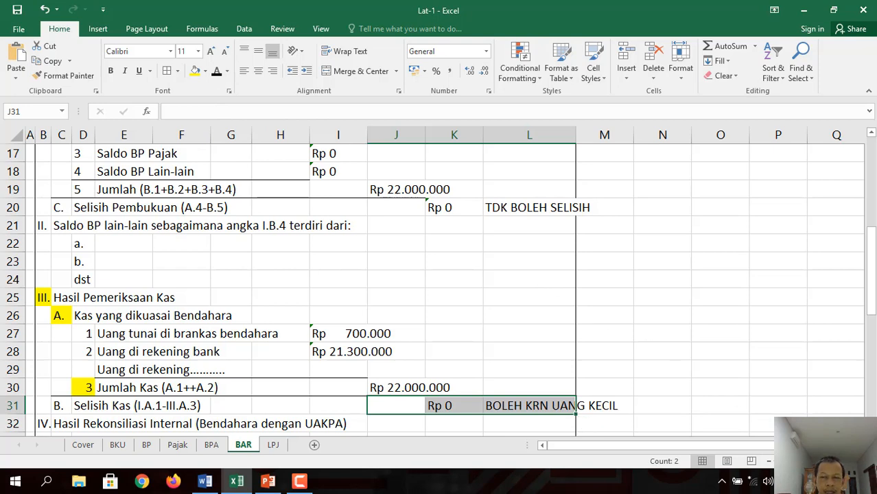
Step: In section IV.A, set the font of the Saldo UP, Kuitansi UP and Jumlah rows in I34:L36 to black
scroll(581, 356, down, 3)
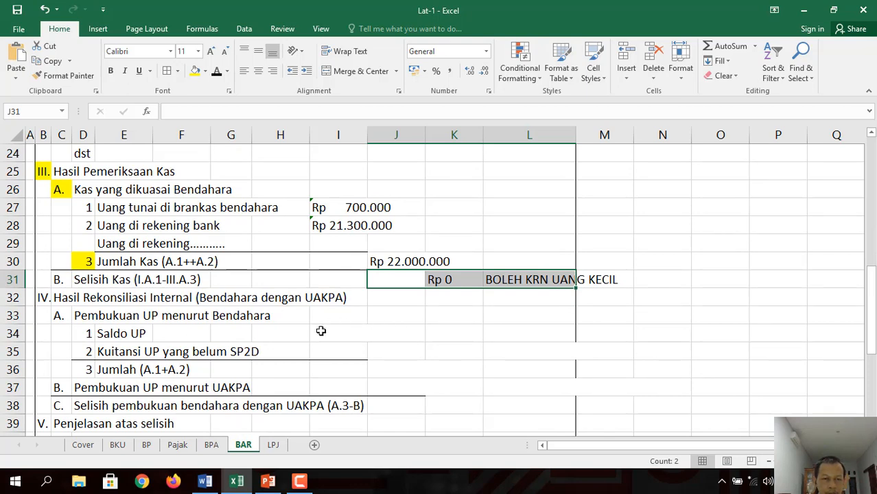
drag(323, 334, 511, 339)
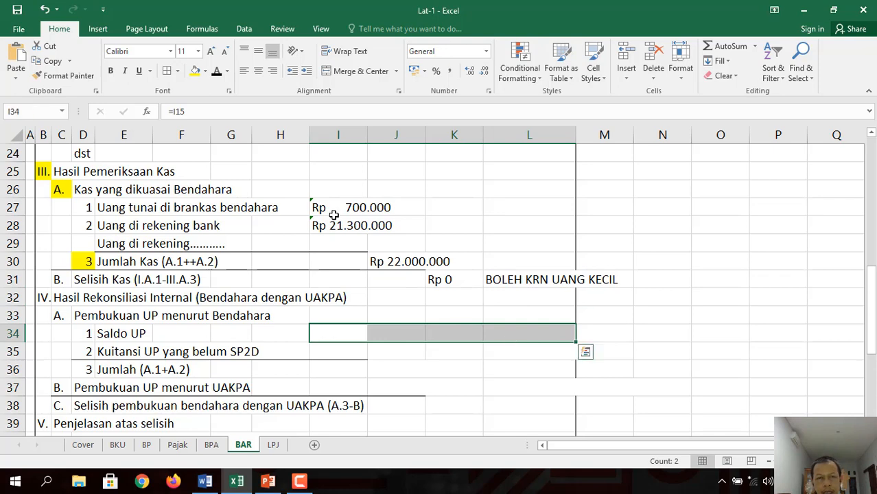
click(217, 72)
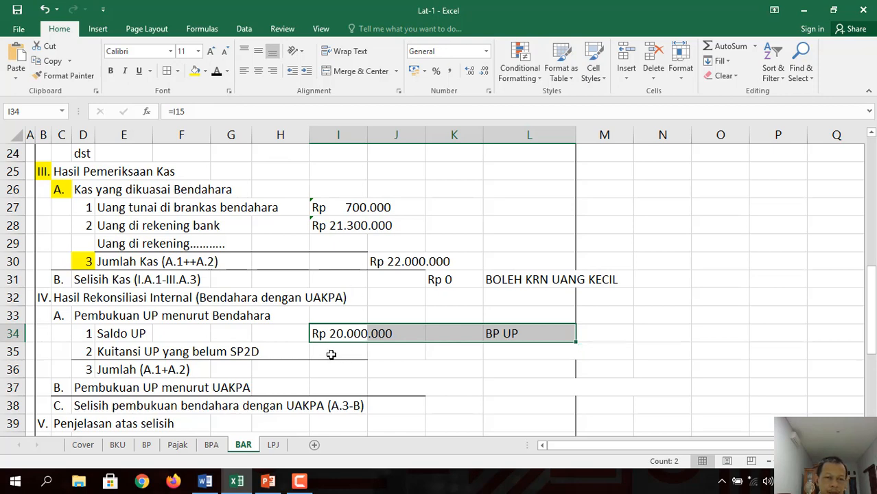
drag(331, 354, 518, 355)
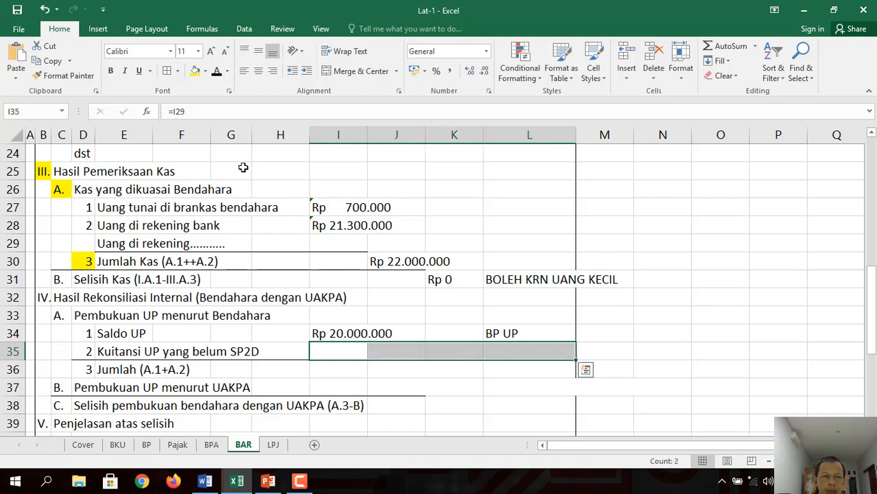
click(218, 72)
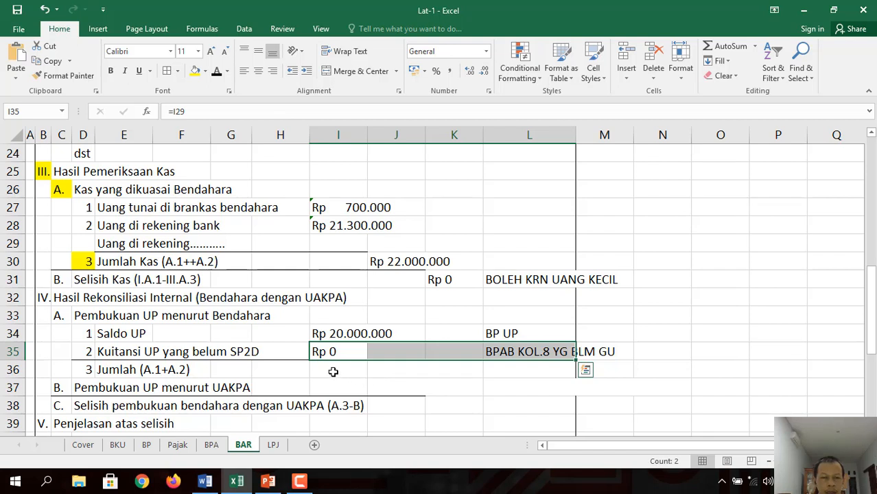
drag(333, 370, 529, 368)
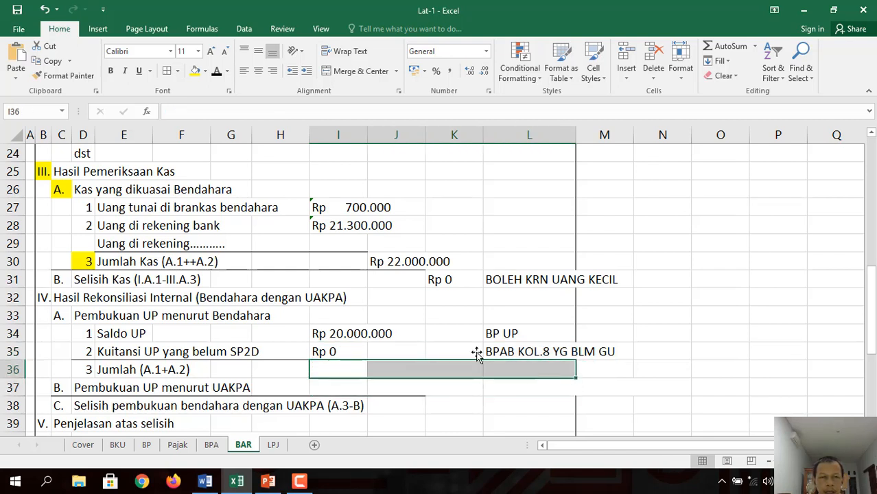
click(216, 71)
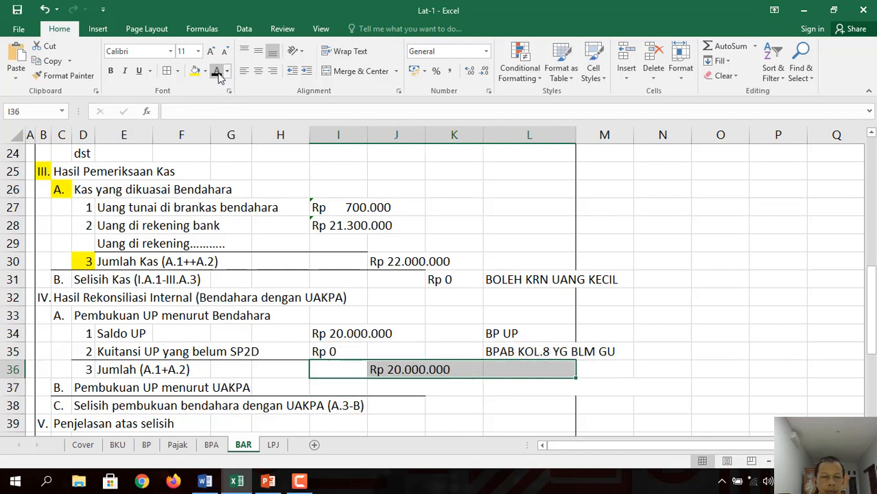
Step: In section IV, set the font of the Pembukuan UP menurut UAKPA row I37:L37 and the Selisih row J38:L38 to black
drag(343, 388, 526, 391)
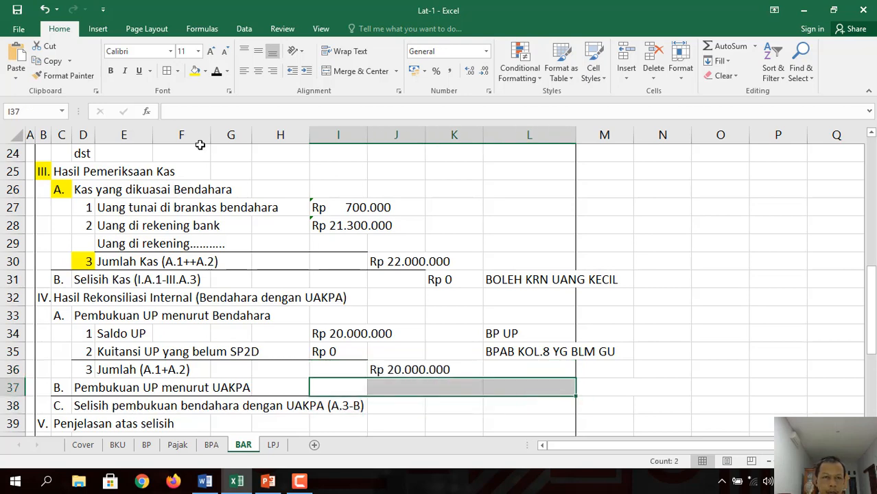
click(217, 71)
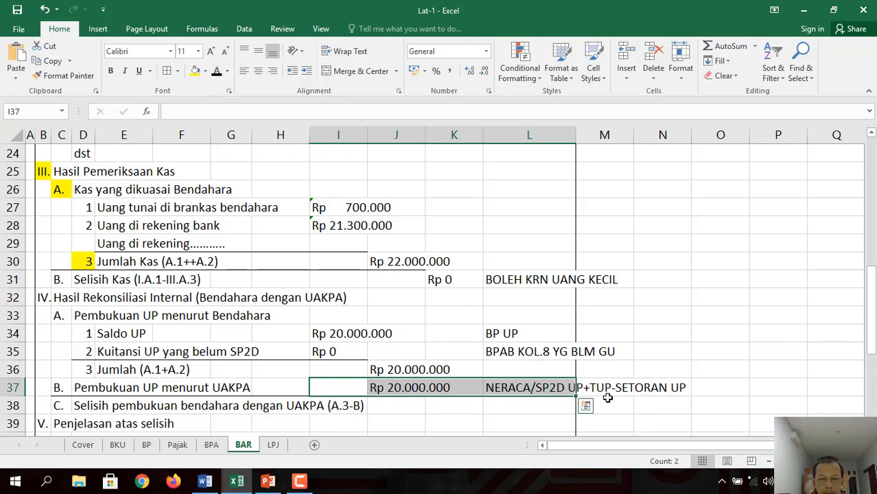
scroll(439, 309, down, 2)
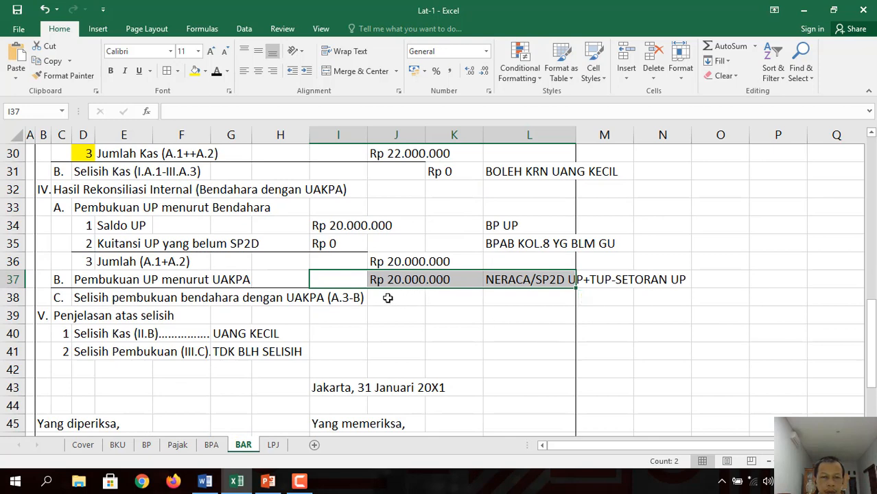
drag(391, 298, 547, 299)
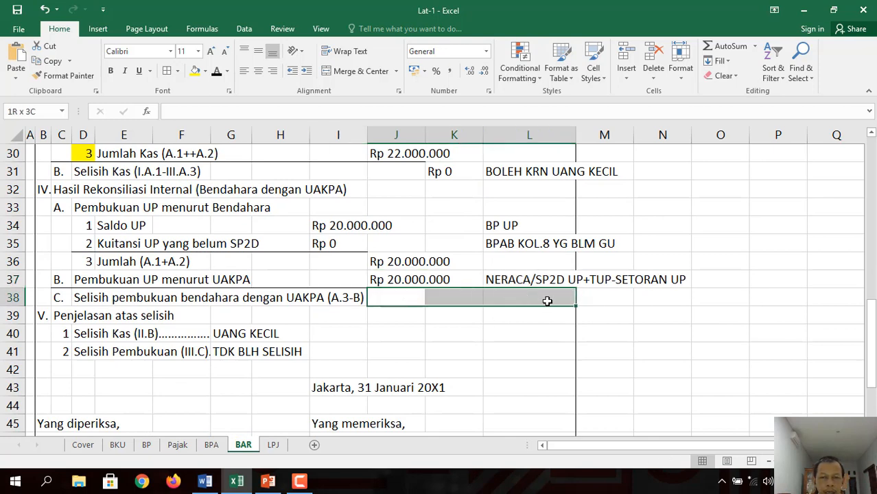
click(216, 72)
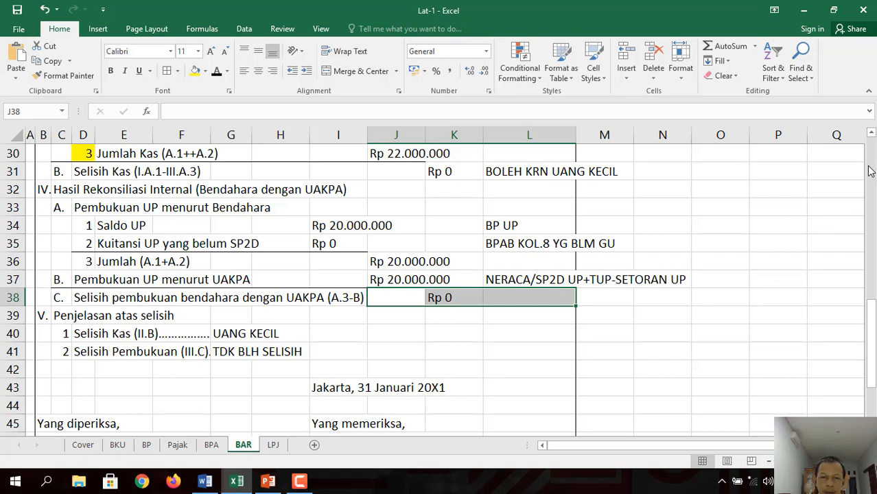
scroll(871, 171, up, 10)
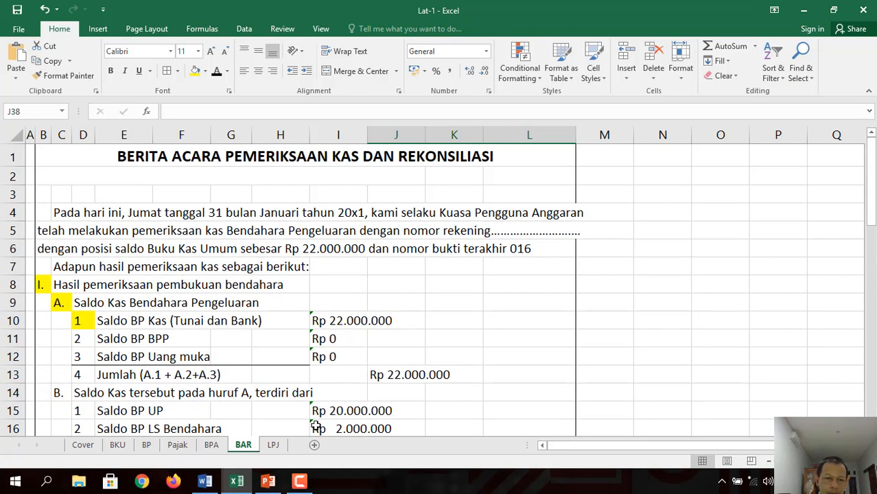
Step: On the LPJ sheet, reveal the BP Kas (Tunai dan Bank) amounts in F23:I23 with black font
click(273, 447)
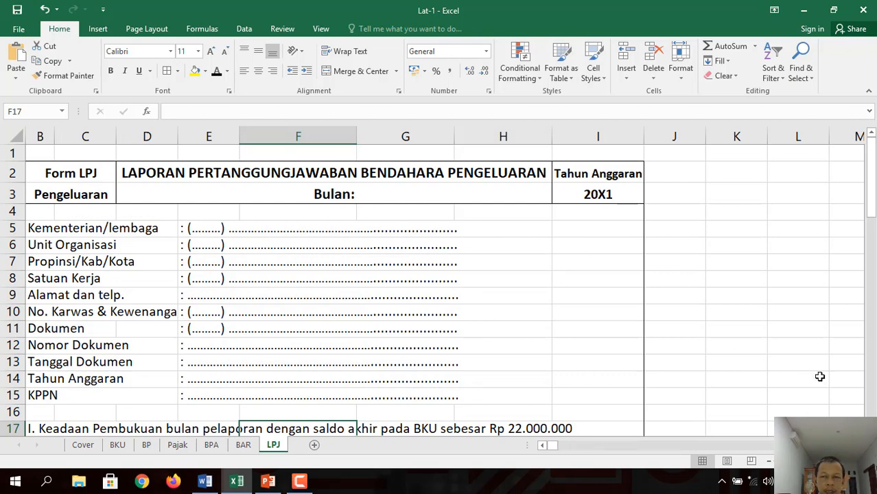
scroll(439, 288, down, 2)
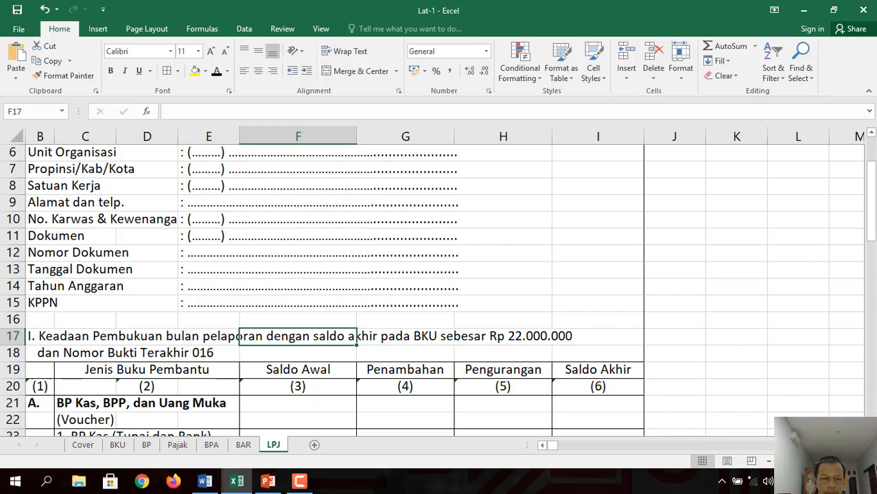
scroll(439, 288, down, 2)
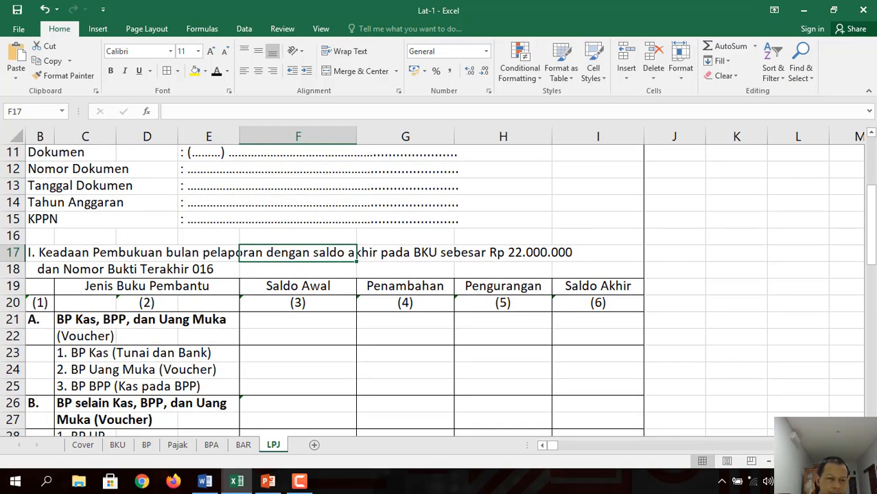
scroll(391, 319, down, 1)
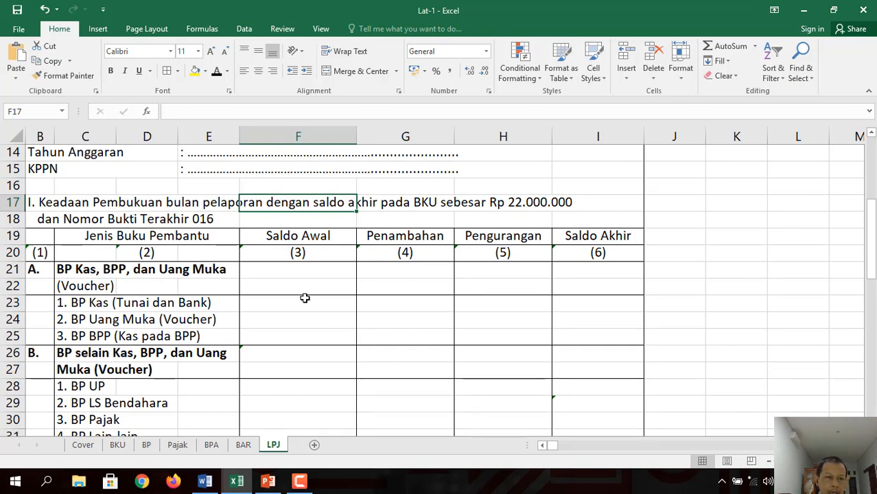
click(61, 202)
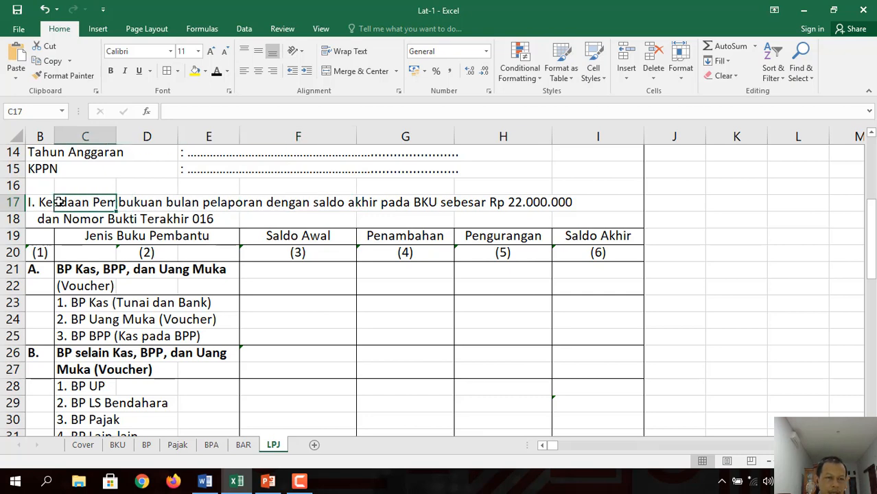
click(44, 203)
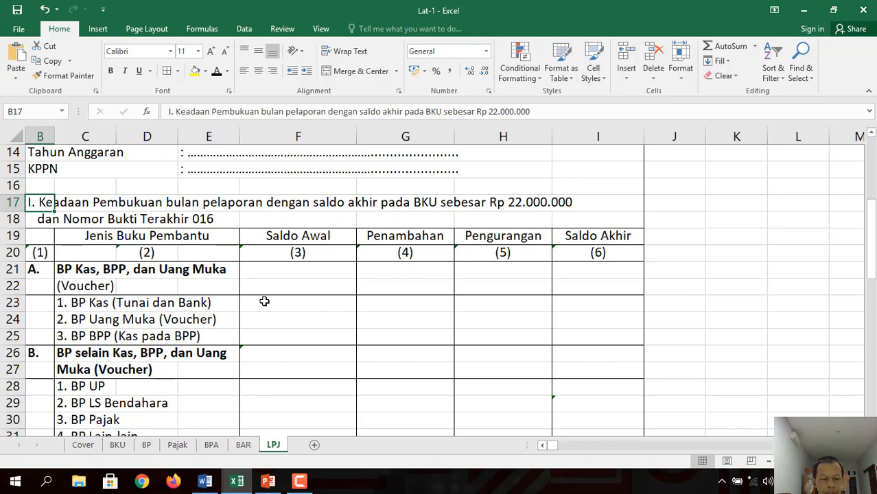
drag(264, 301, 575, 309)
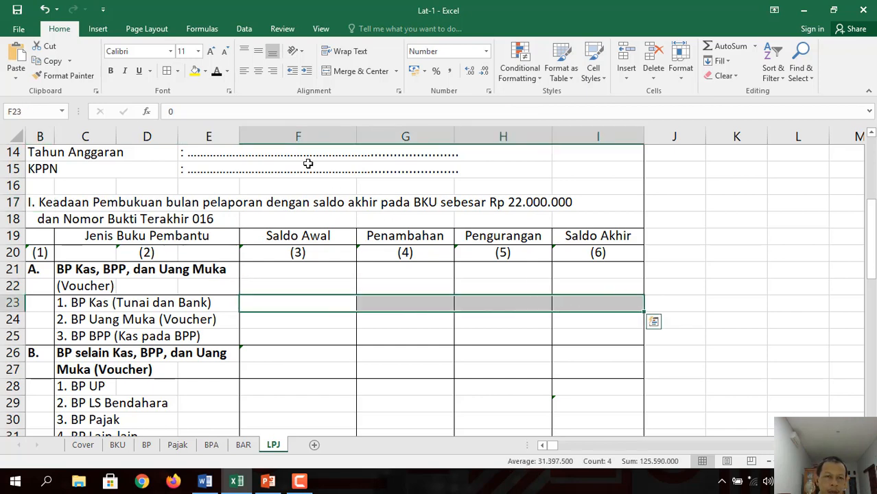
click(217, 71)
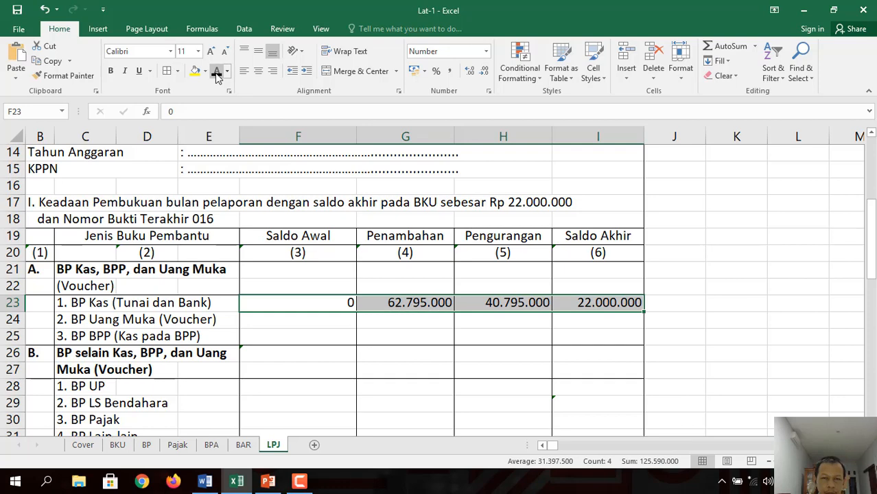
Step: Check the formula in G23, then on the BP sheet set the Buku Pembantu Bank debit and credit totals in F20:G20 to black
click(429, 303)
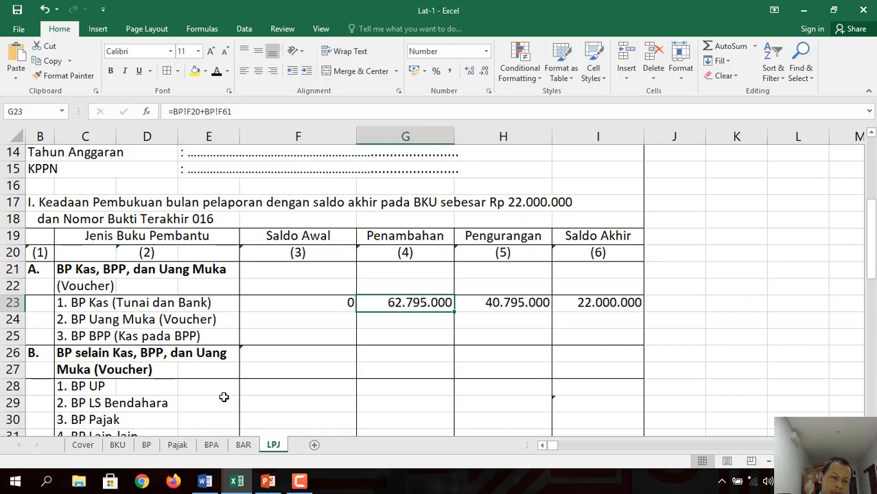
click(147, 445)
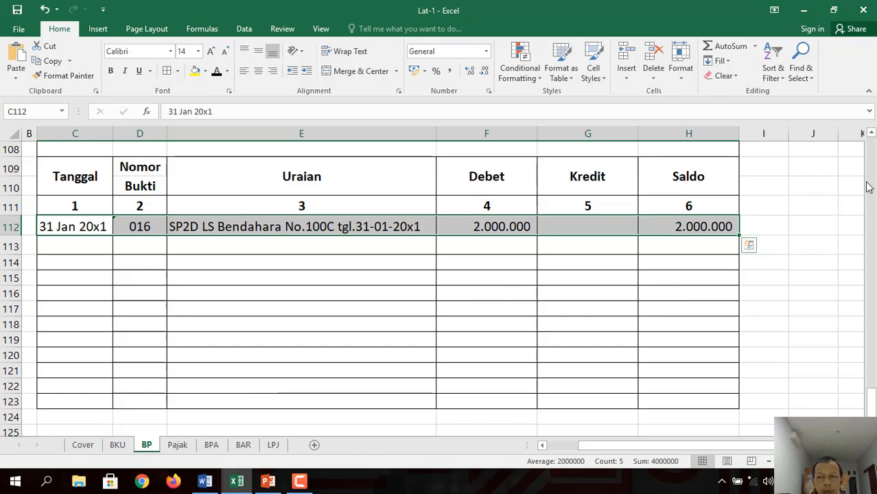
scroll(871, 181, up, 20)
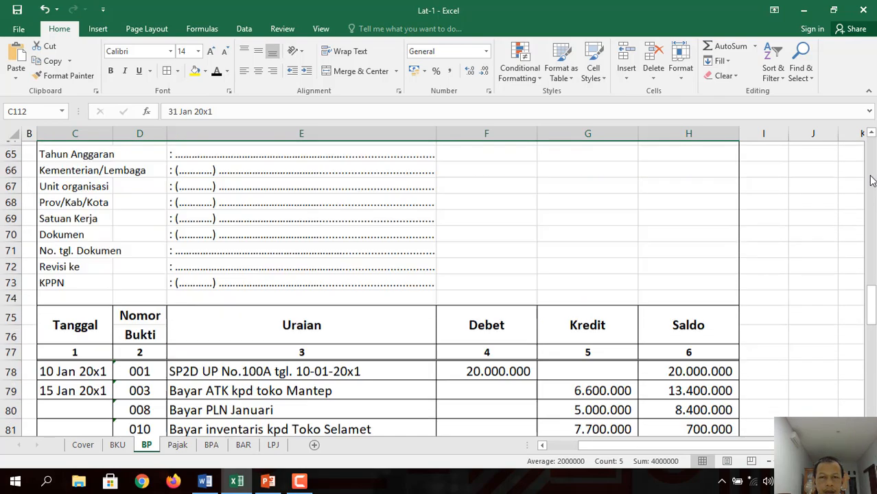
scroll(871, 181, up, 6)
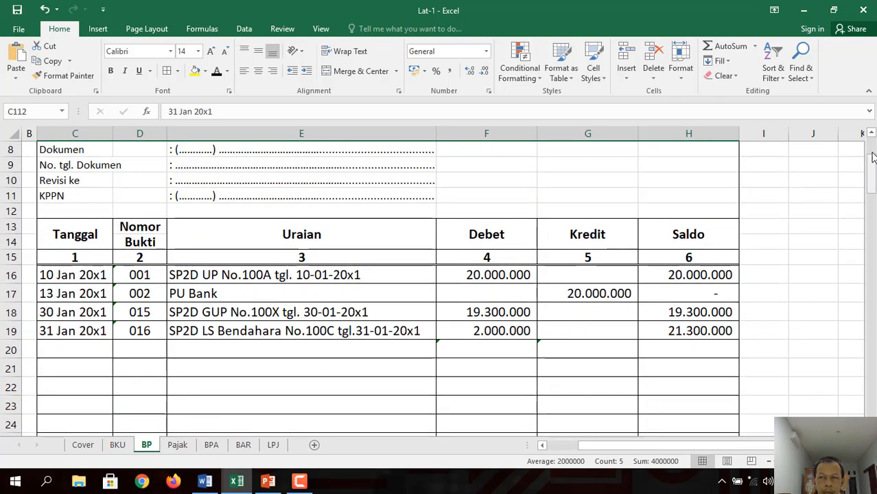
scroll(873, 152, up, 2)
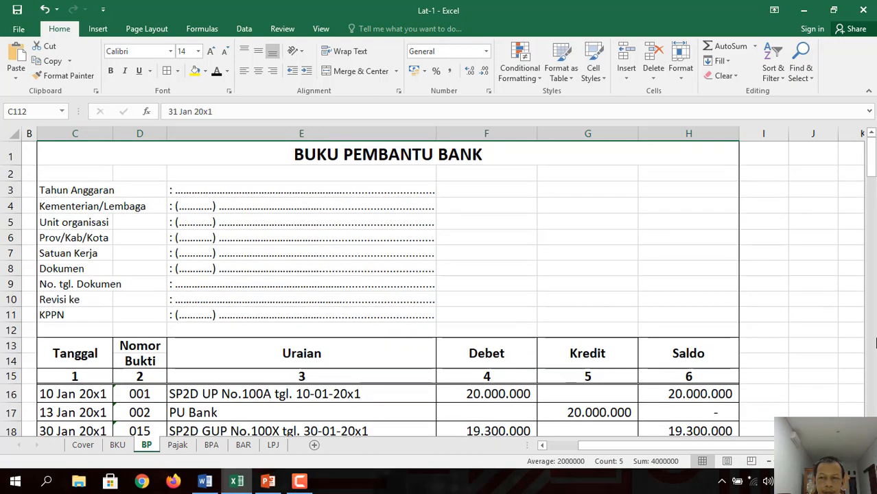
scroll(603, 376, down, 2)
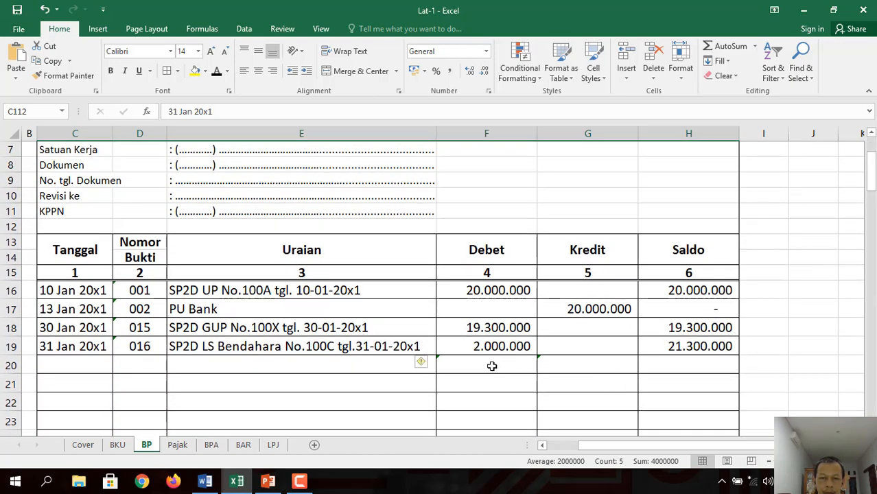
drag(492, 366, 559, 364)
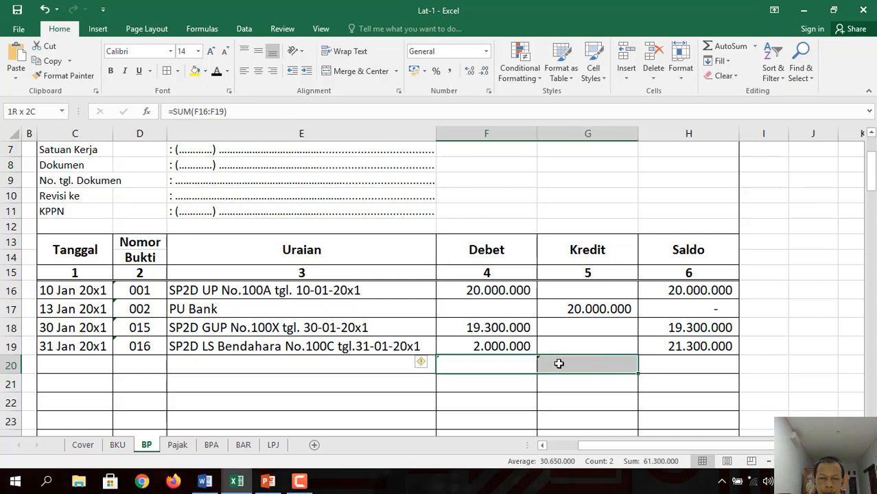
click(216, 73)
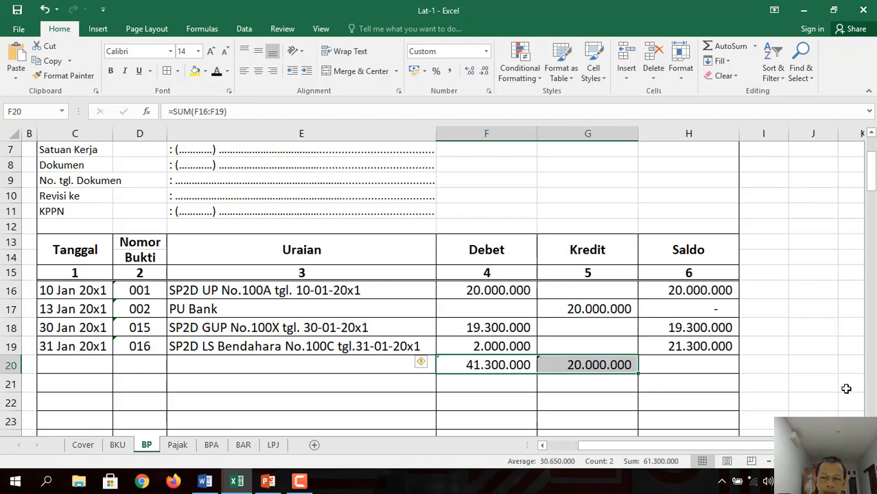
Step: Reveal the debit and credit totals in F61:G61 and F113:G113 of the BP sheet with black font
scroll(869, 412, down, 11)
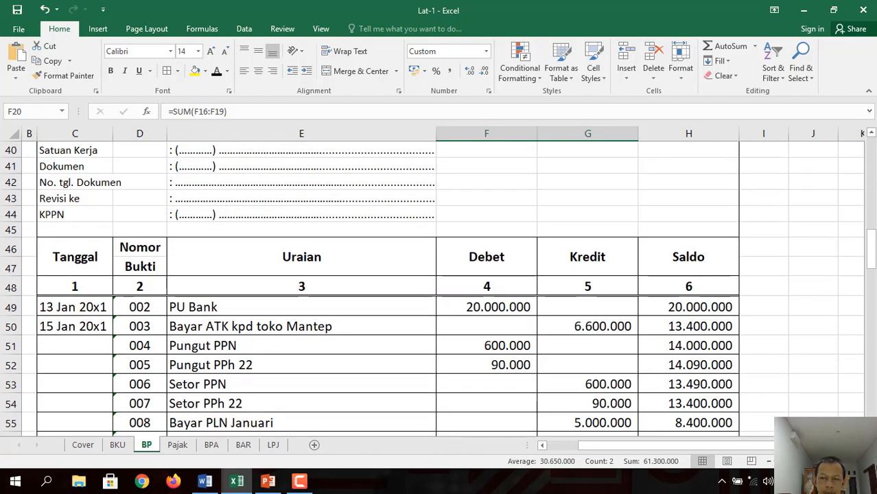
scroll(837, 416, down, 4)
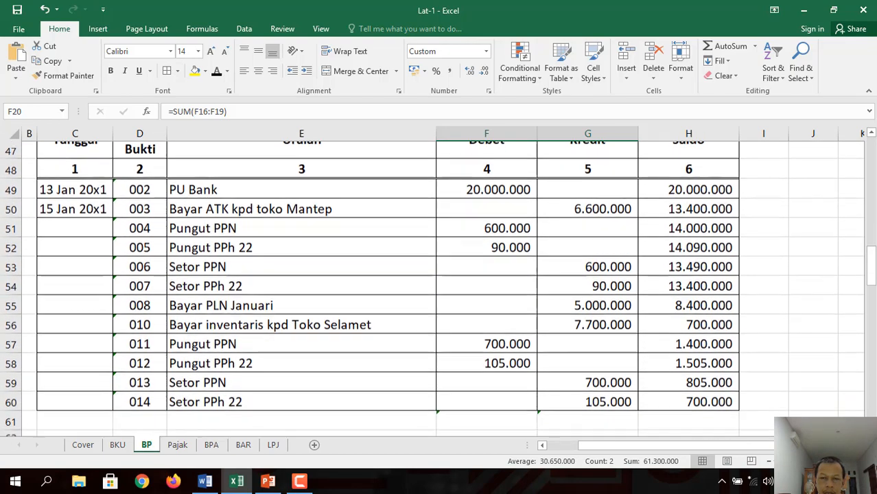
drag(462, 341, 594, 345)
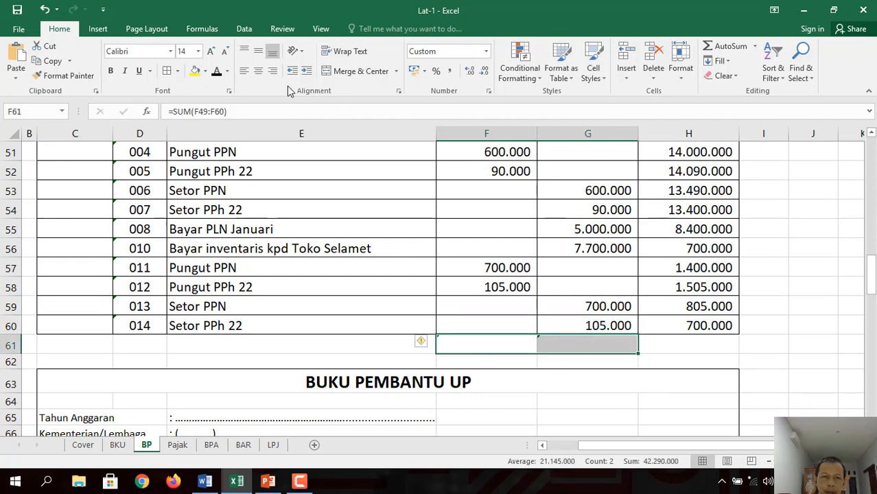
click(216, 72)
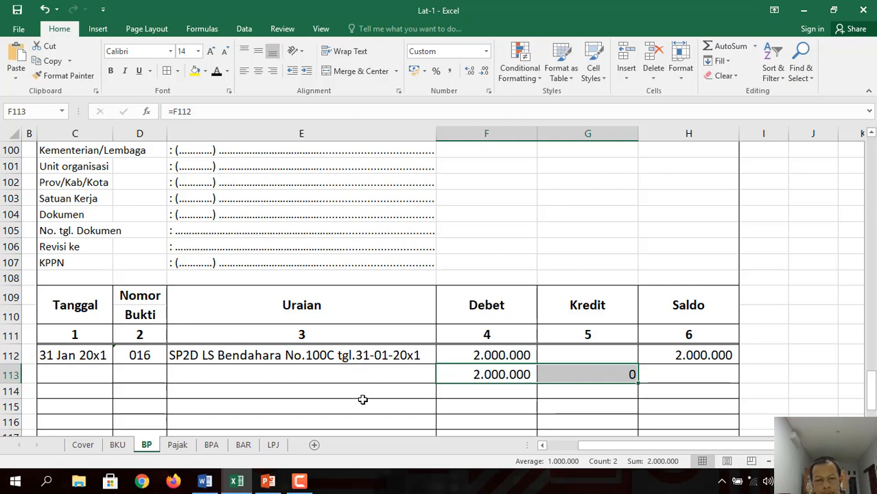
Step: On the LPJ sheet, set the font of the BP Uang Muka row F24:I24 and the BP BPP row F25:I25 to black
click(274, 445)
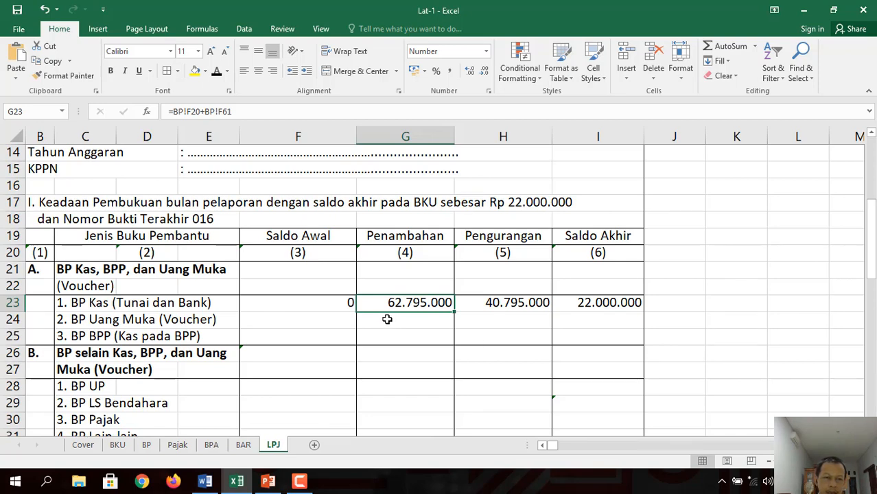
drag(348, 321, 597, 319)
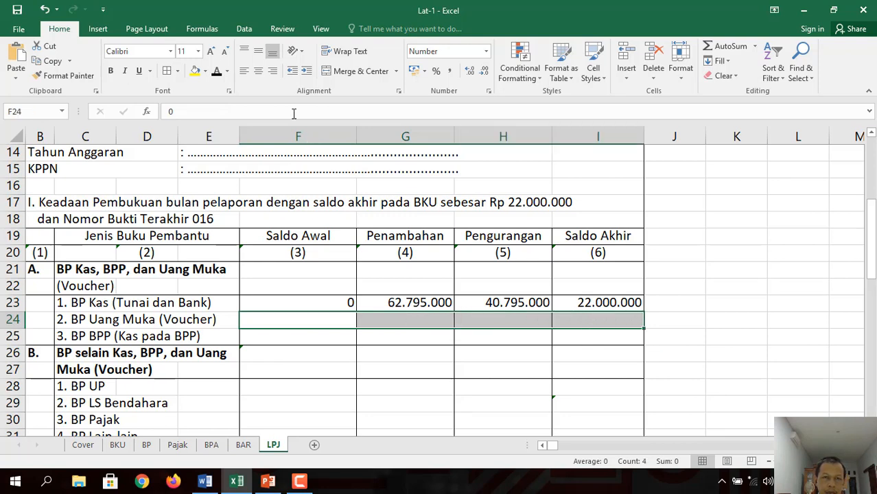
click(221, 72)
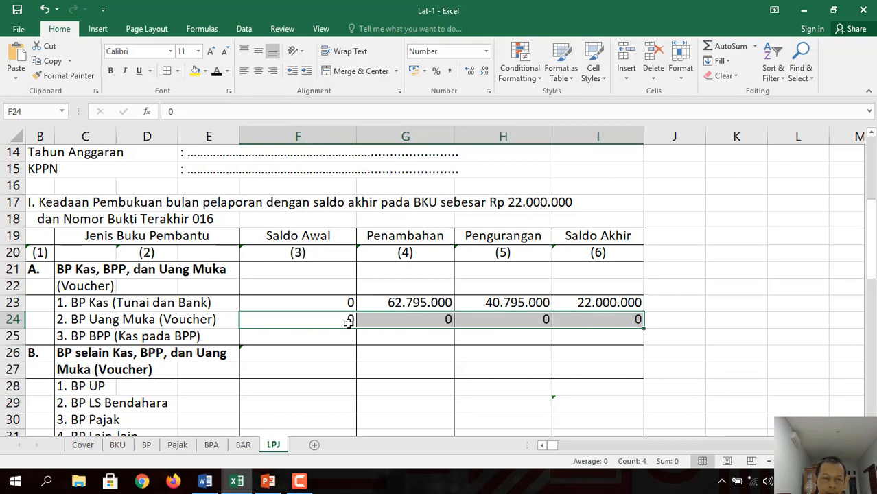
drag(338, 335, 589, 336)
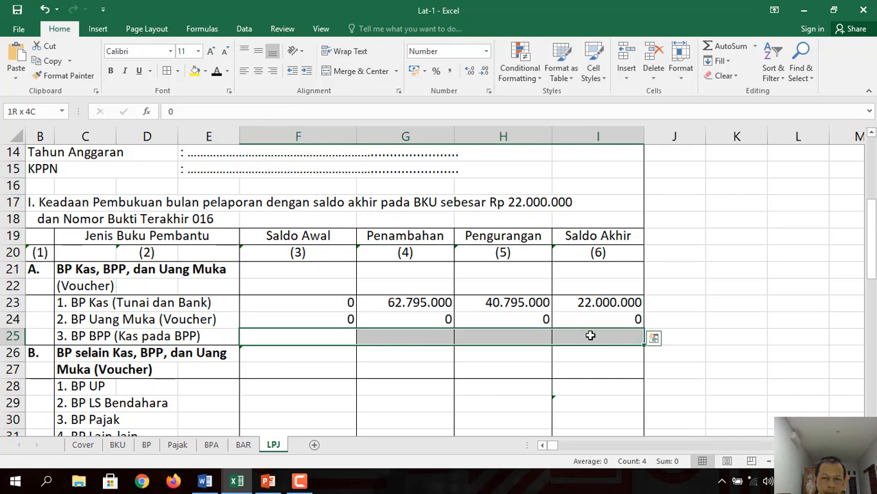
click(220, 72)
Step: Reveal section A's totals for BP Kas, BPP, dan Uang Muka in F21:I22 with black font
drag(349, 287, 574, 286)
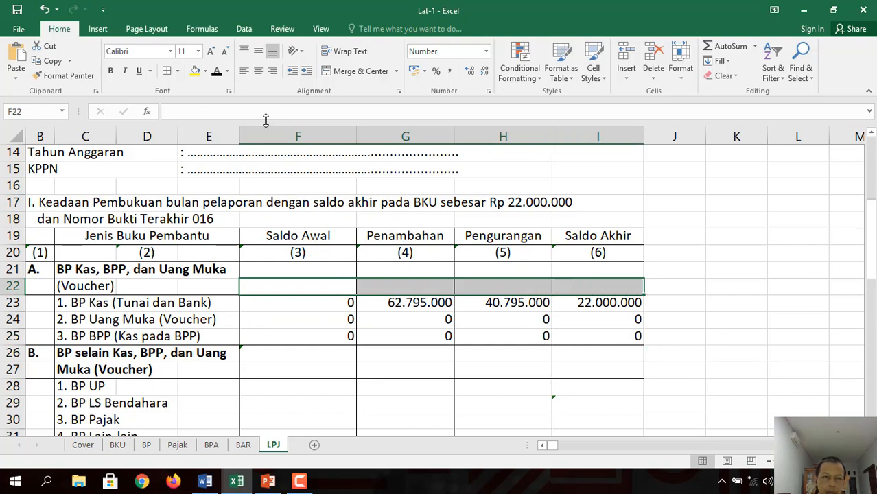
drag(333, 270, 569, 285)
click(217, 73)
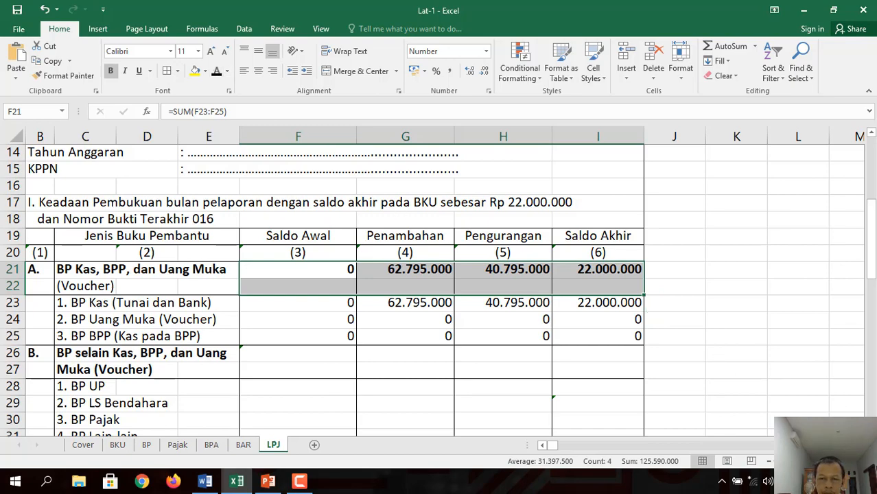
Step: On the LPJ sheet, link the BP UP Penambahan cell G28 to the debit total with =BP!F83 and set its font to black
scroll(402, 287, down, 2)
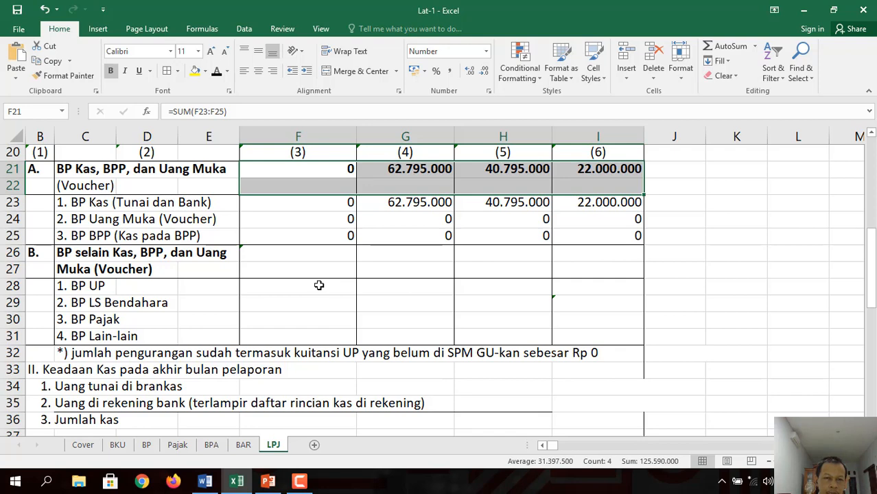
click(388, 287)
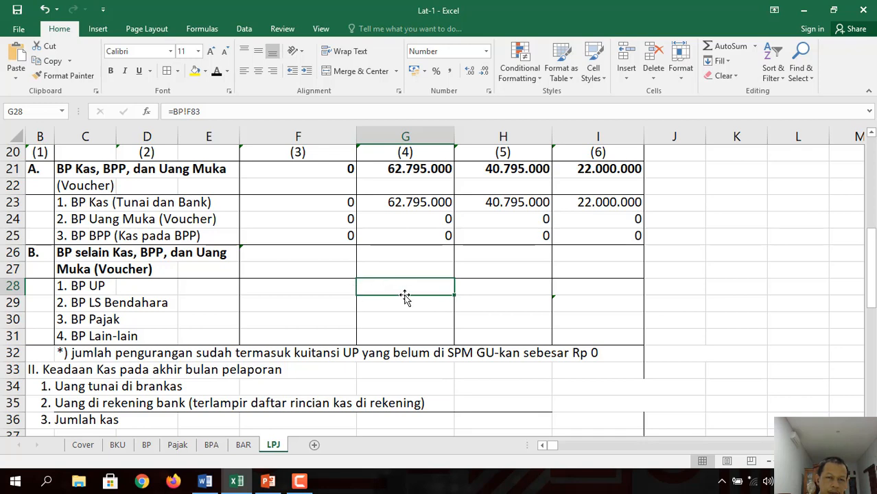
text(=)
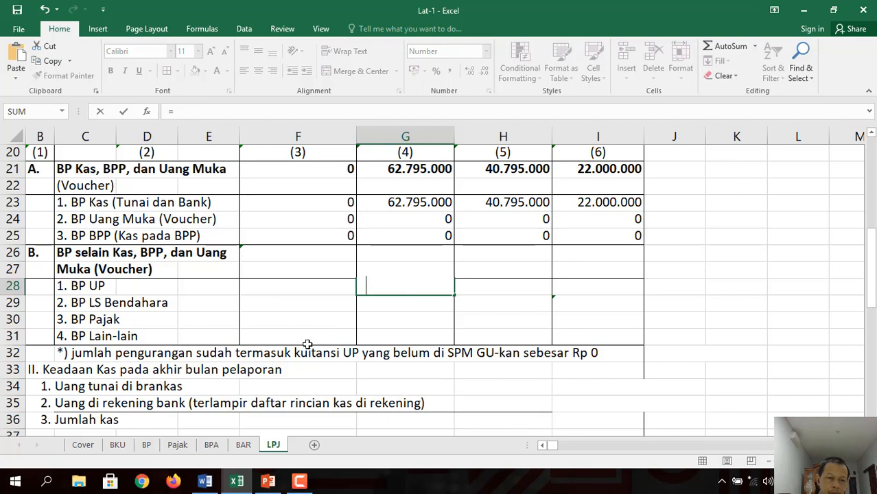
click(147, 445)
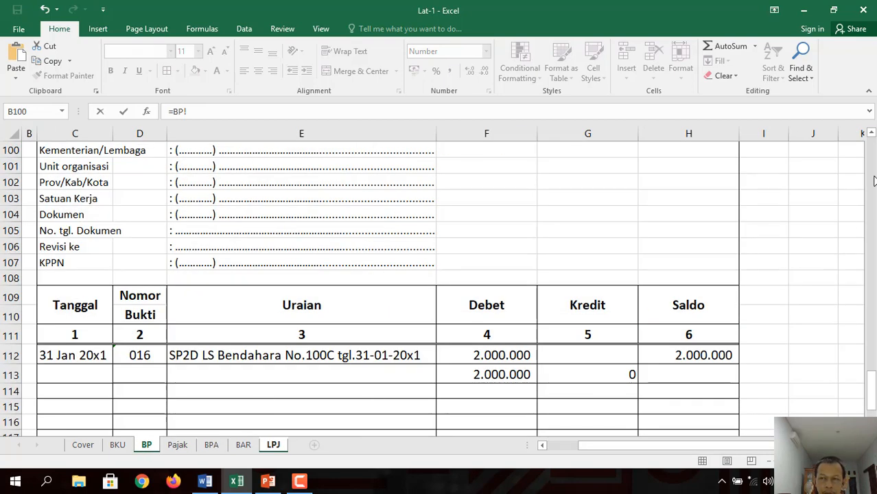
scroll(873, 182, up, 6)
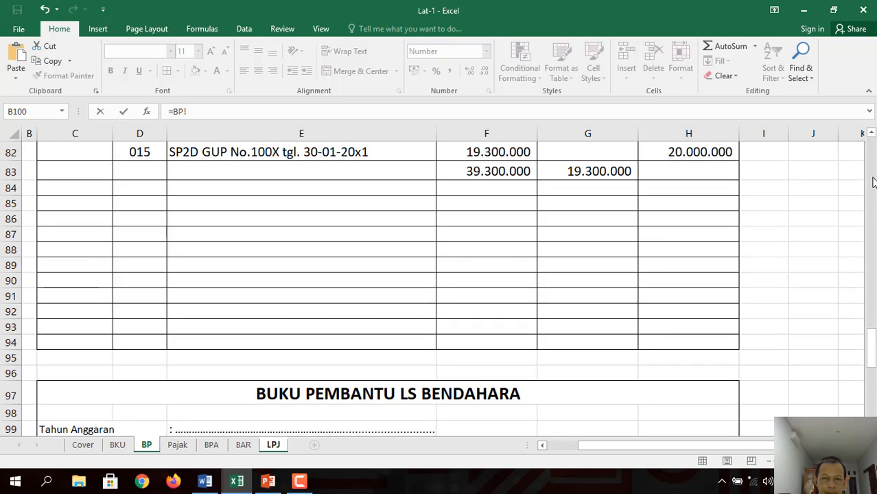
click(505, 172)
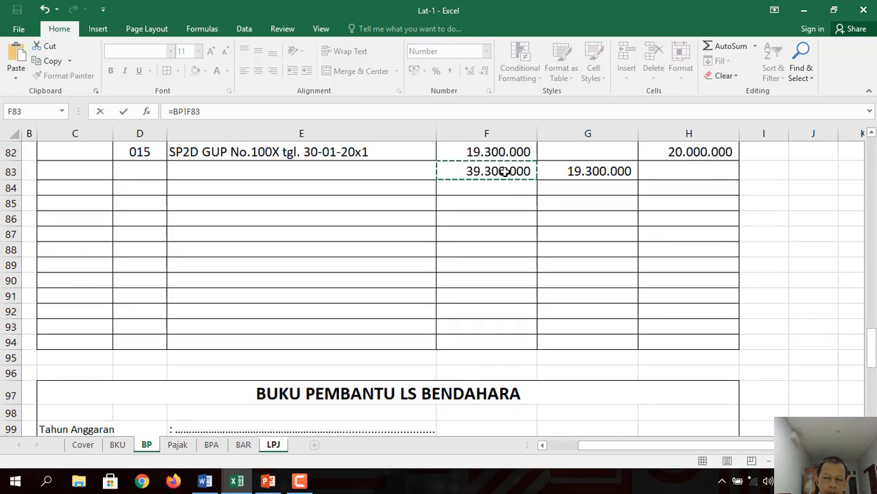
key(Return)
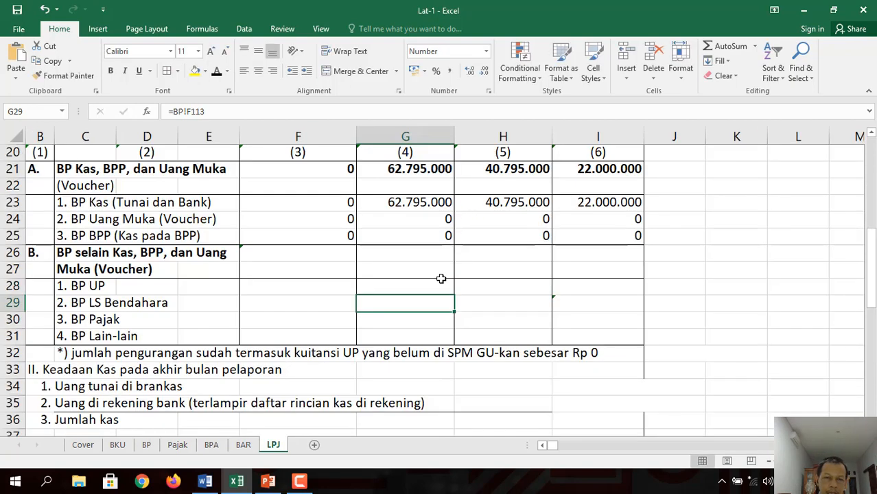
click(438, 286)
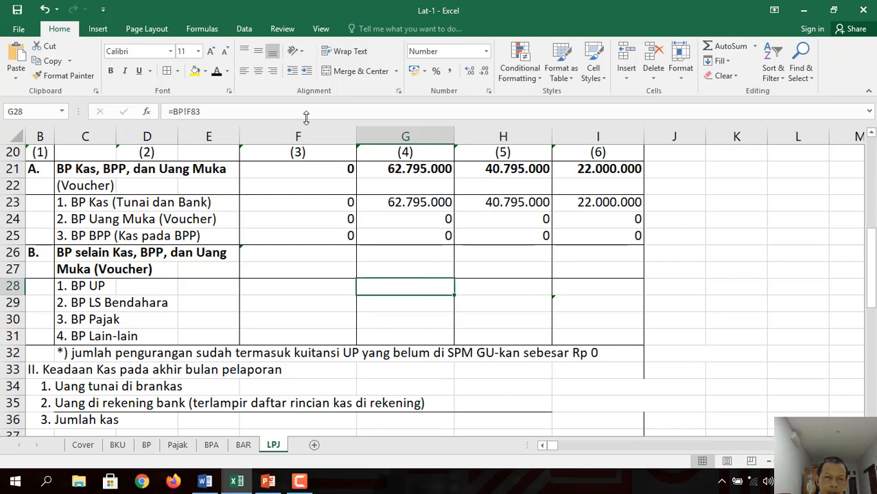
click(215, 71)
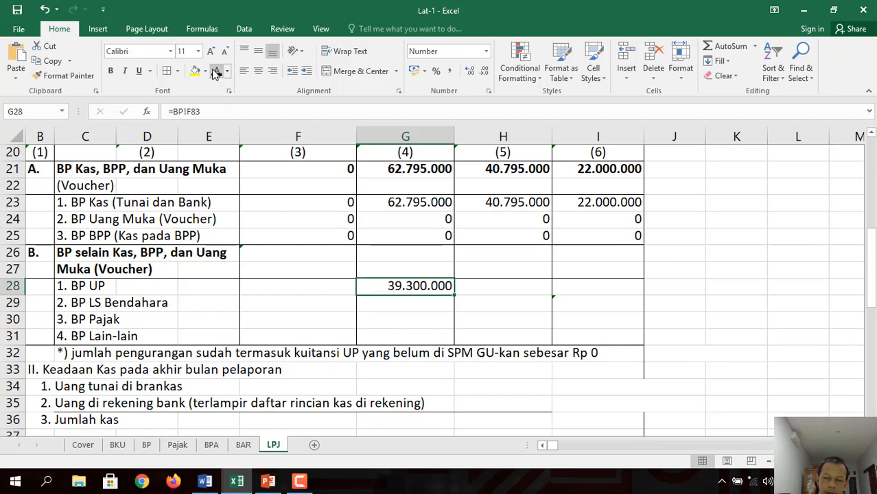
Step: Link the BP UP Pengurangan cell H28 to =BP!G83 and set the font of H28 and the Saldo Akhir cell I28 to black
key(Right)
text(=)
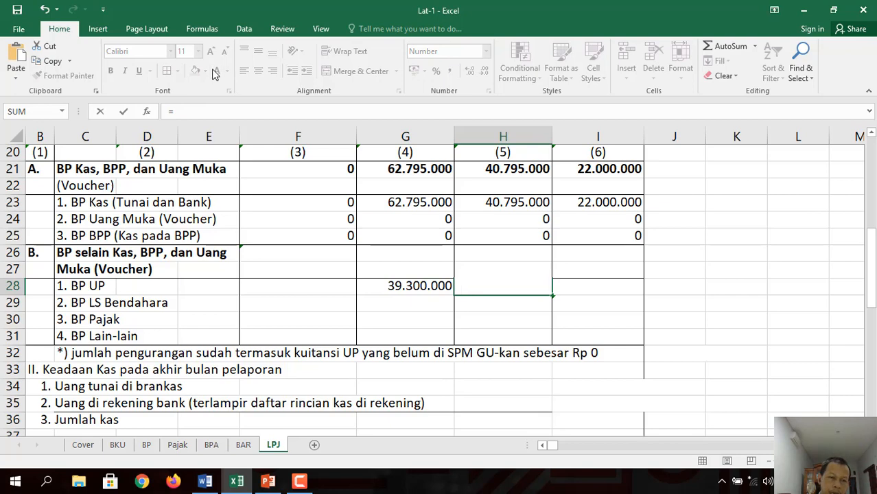
click(148, 447)
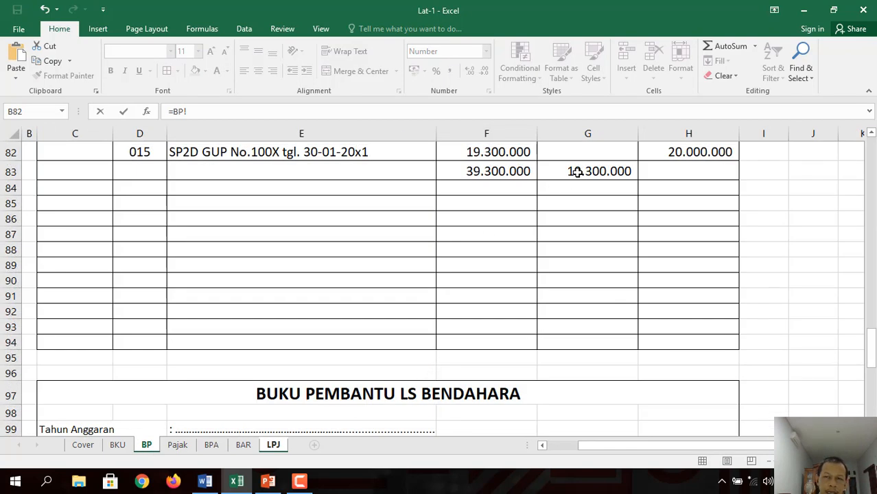
click(576, 172)
key(Return)
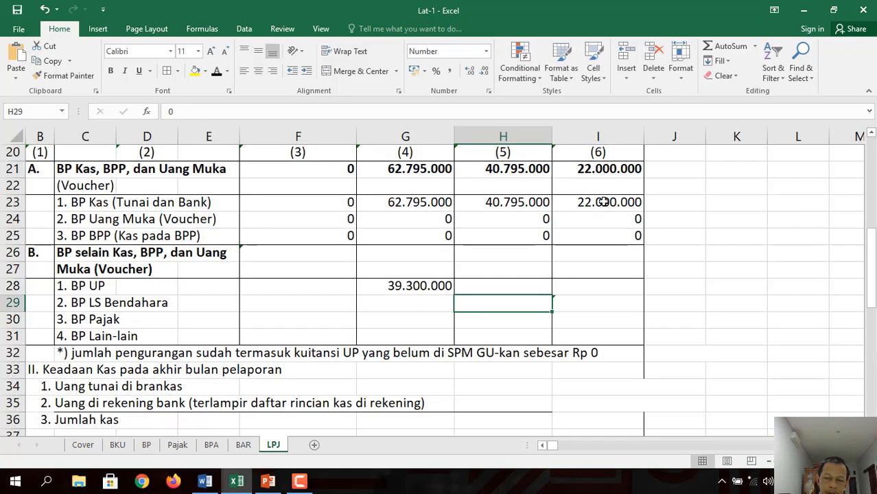
key(Up)
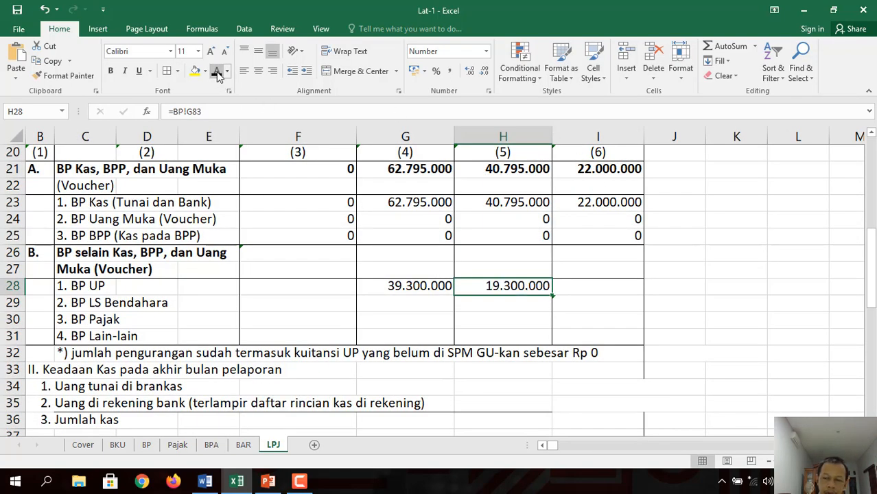
key(Right)
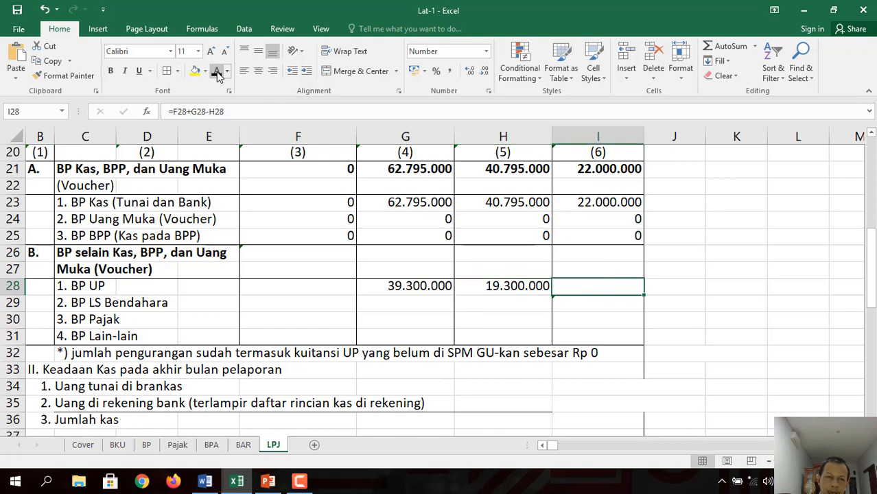
click(217, 73)
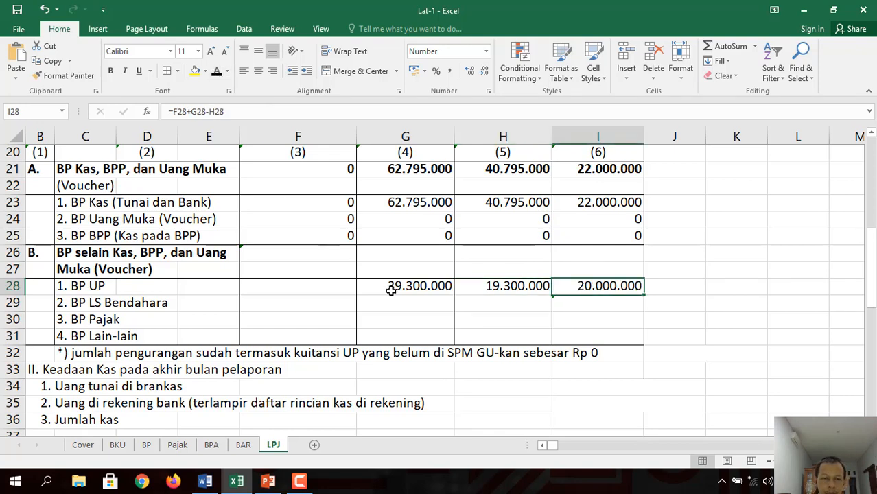
Step: Reveal the BP LS Bendahara amounts G29:I29, BP Pajak amounts F30:I30 and BP Lain-lain amounts F31:I31 with black font
drag(419, 303, 567, 304)
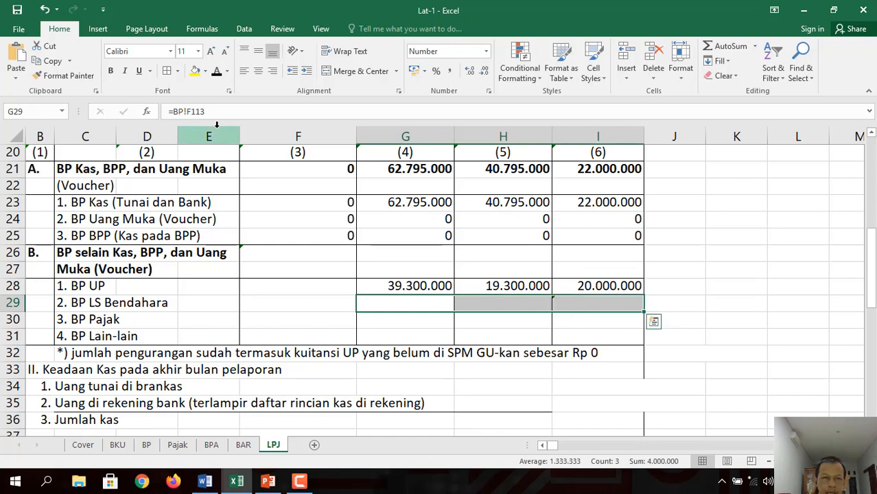
click(217, 73)
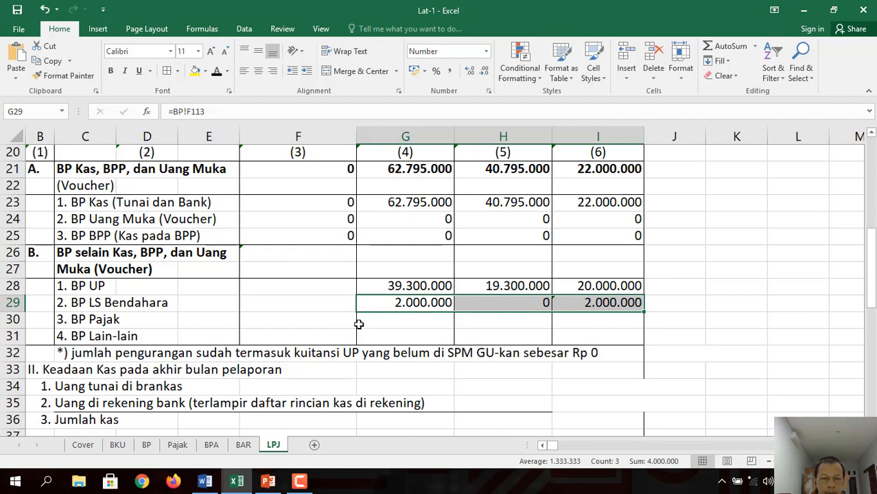
click(361, 320)
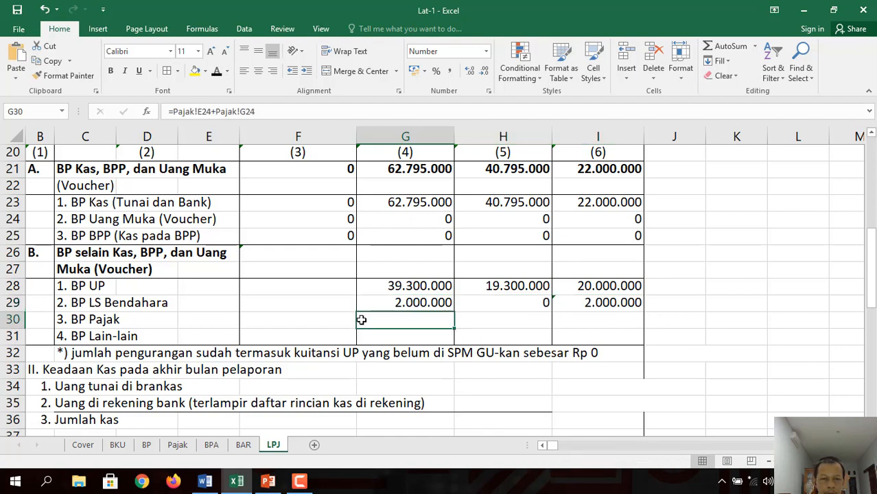
drag(329, 320, 583, 317)
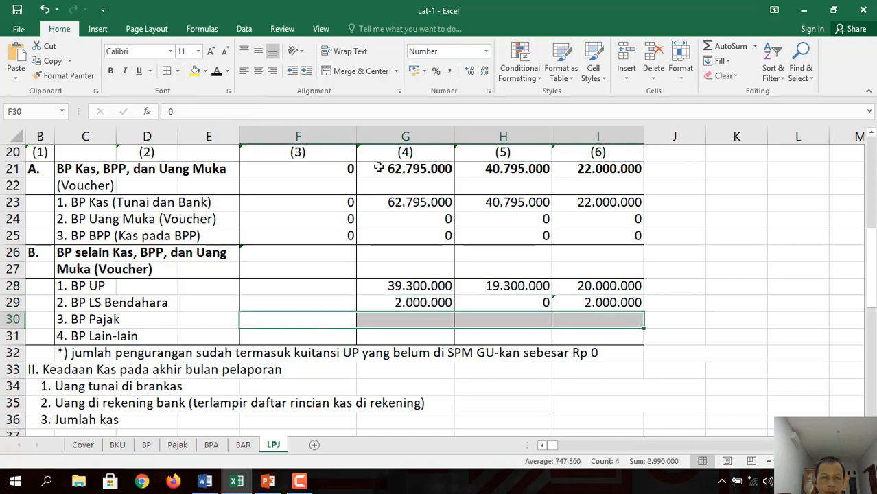
click(218, 74)
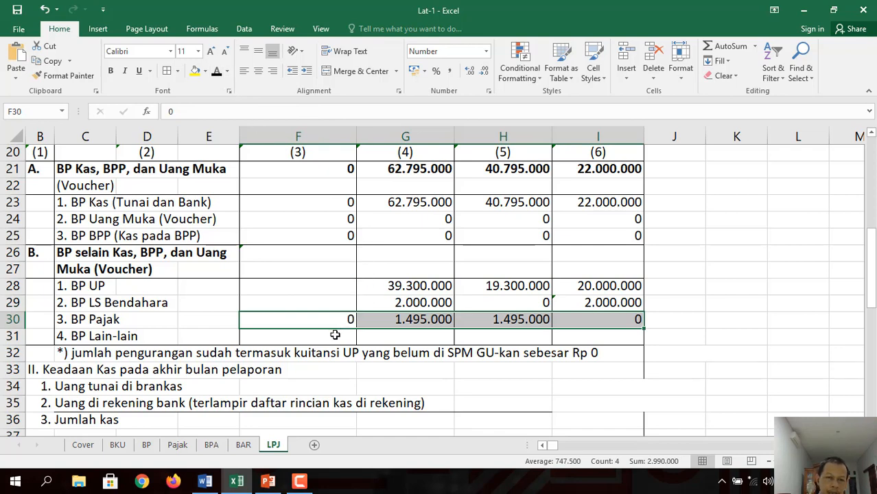
drag(335, 334, 581, 335)
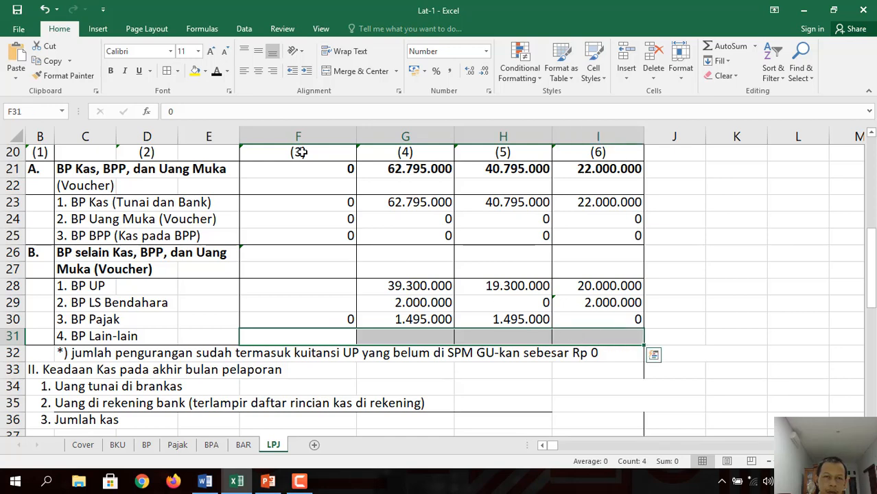
click(217, 73)
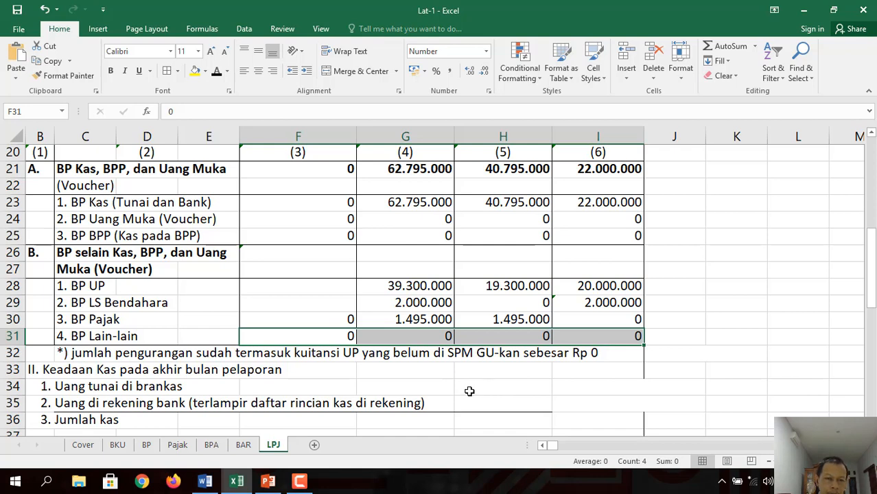
Step: Set the font of the section II rows for cash in the safe H34:I34 and money in the bank account H35:I35 to black
drag(469, 390, 593, 389)
key(ctrl+v)
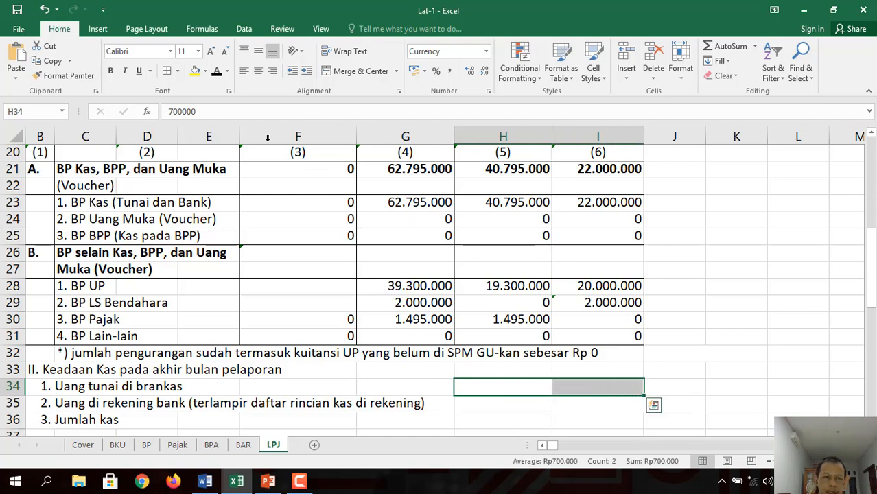
click(217, 72)
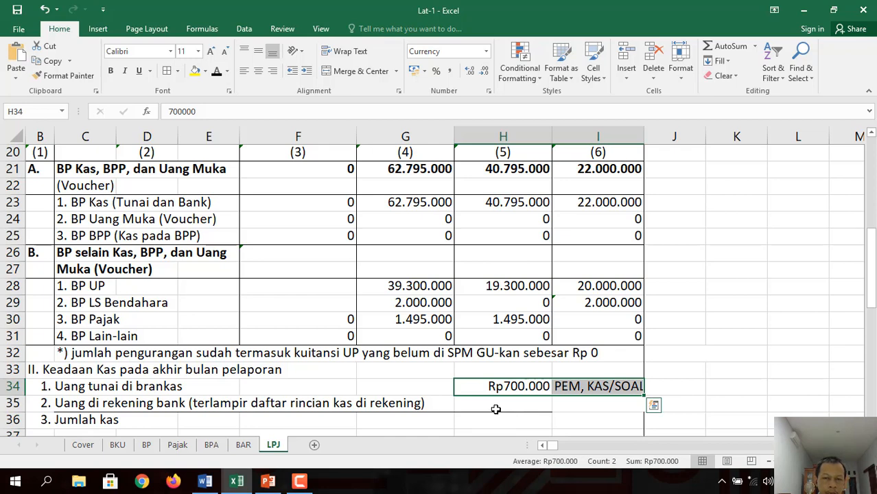
drag(486, 404, 584, 403)
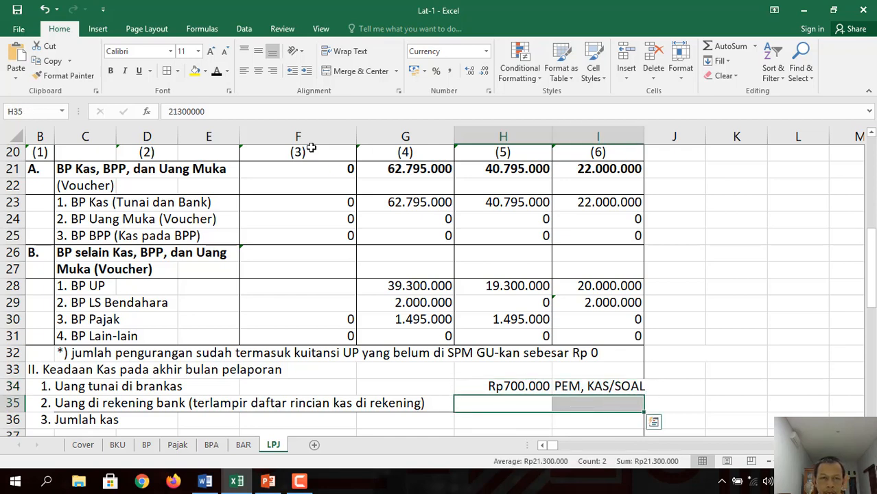
click(217, 72)
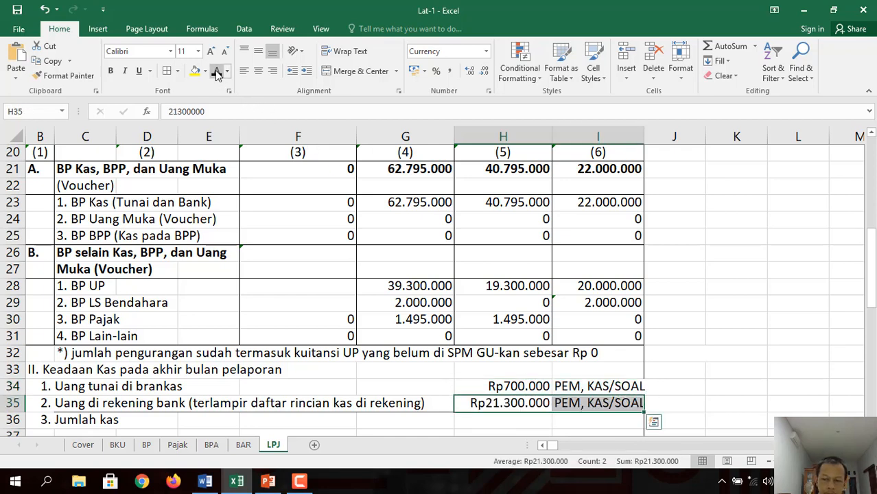
Step: Reveal the Jumlah kas row H36:I36 in section II with black font
key(Down)
key(Down)
key(Down)
key(Down)
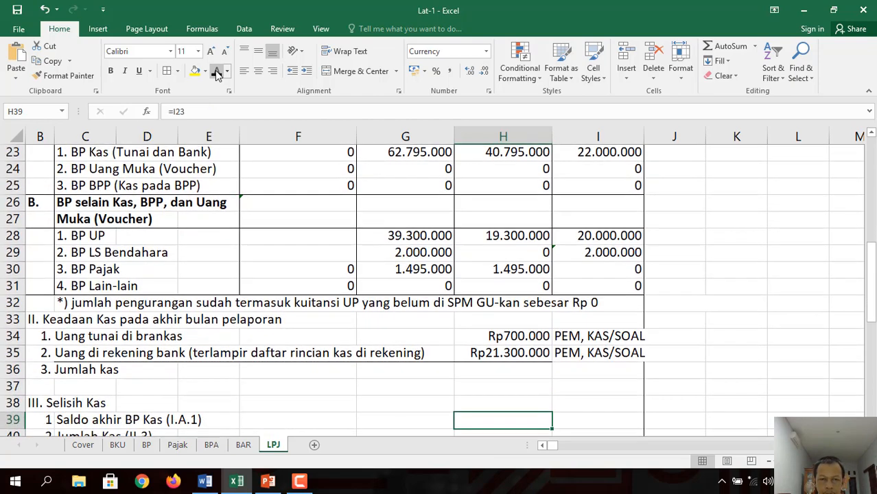
drag(490, 369, 583, 372)
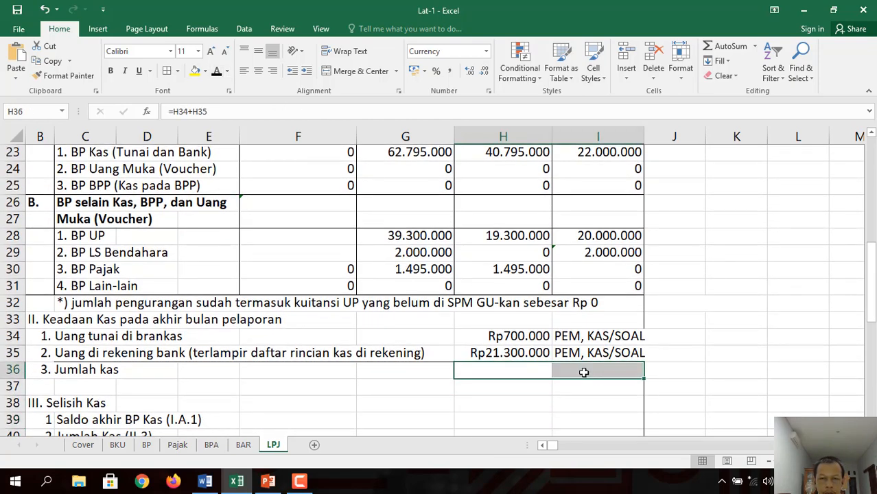
click(219, 73)
Step: Set the font of section III's Saldo akhir BP Kas, Jumlah Kas and Selisih Kas amounts in H39:H41 to black
key(Down)
key(Down)
key(Down)
key(Down)
key(Down)
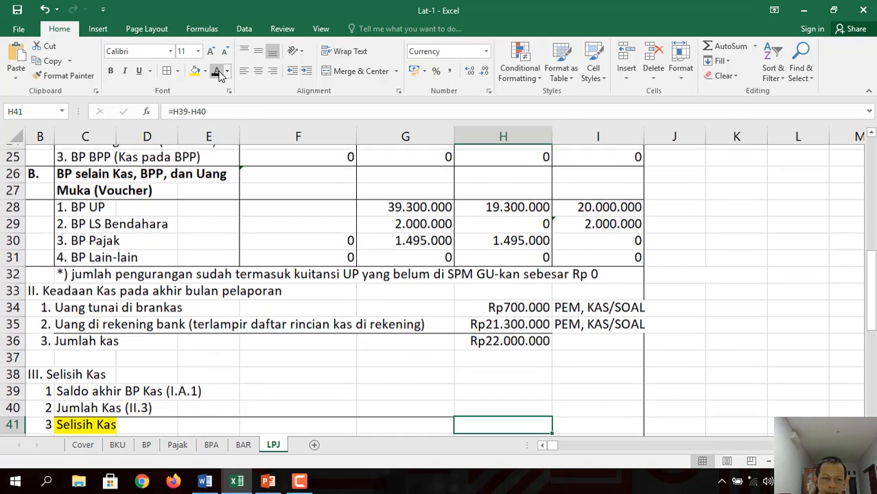
key(Up)
key(Up)
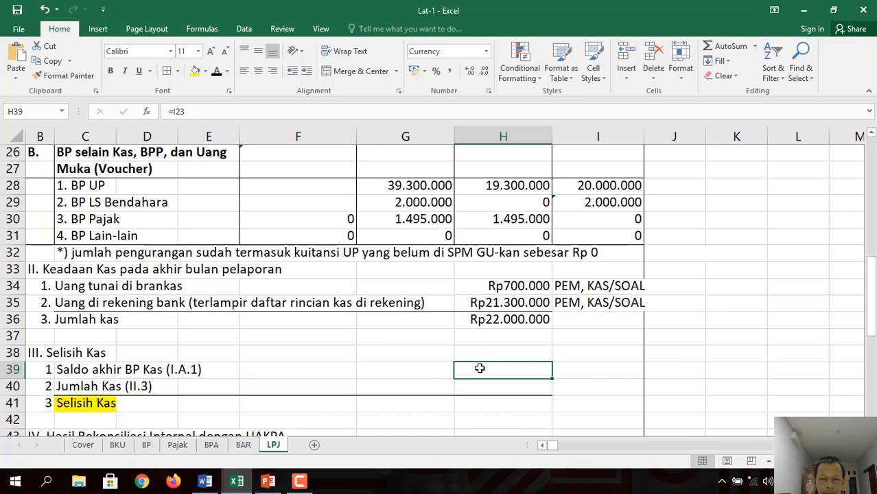
drag(479, 368, 583, 370)
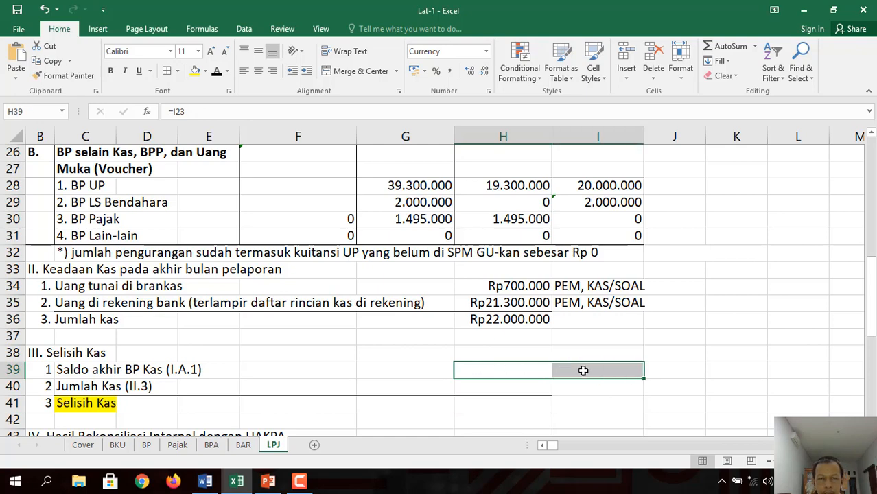
click(216, 70)
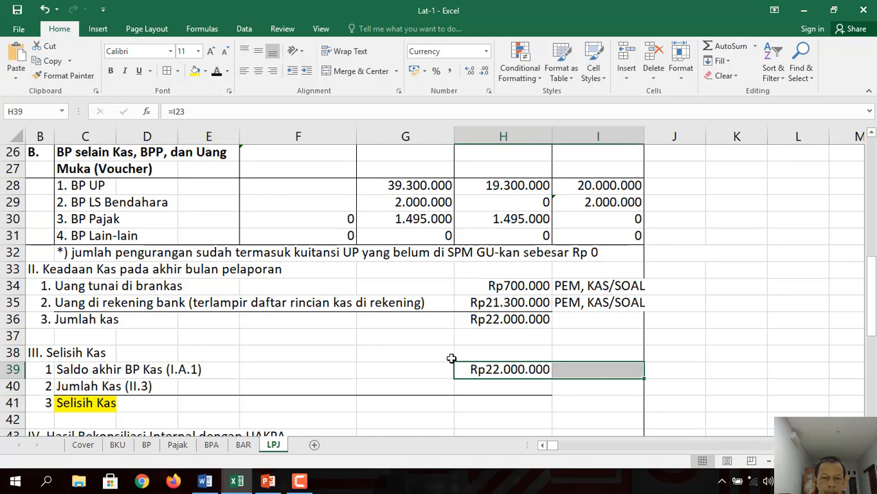
click(471, 390)
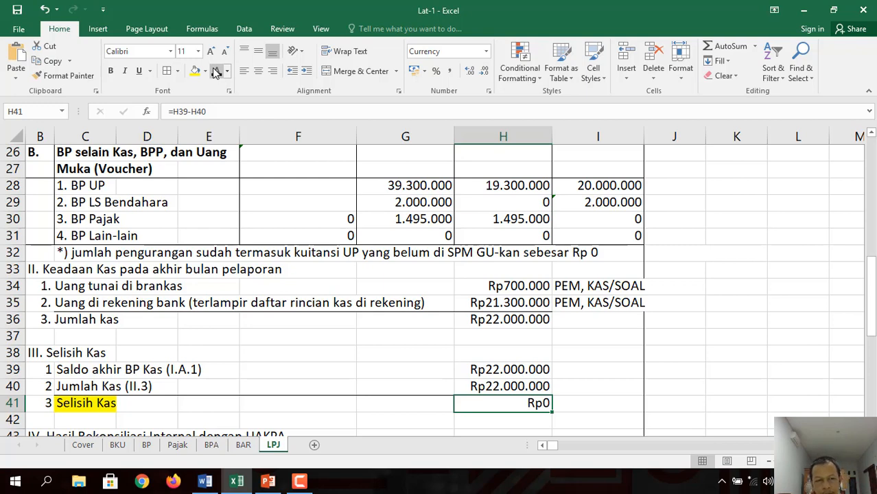
Step: Reveal section IV's Saldo UP row H44:I44 and Kuitansi UP row H45:I45 with black font
key(Down)
key(Down)
key(Down)
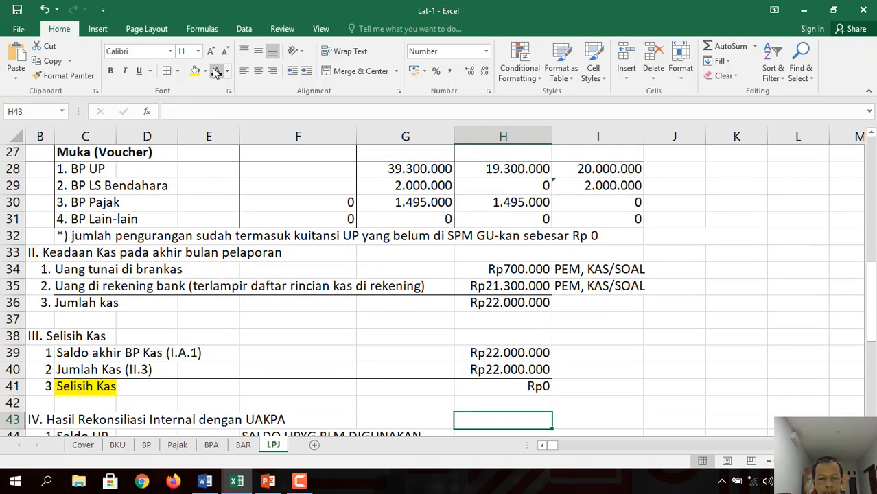
key(Down)
key(Down)
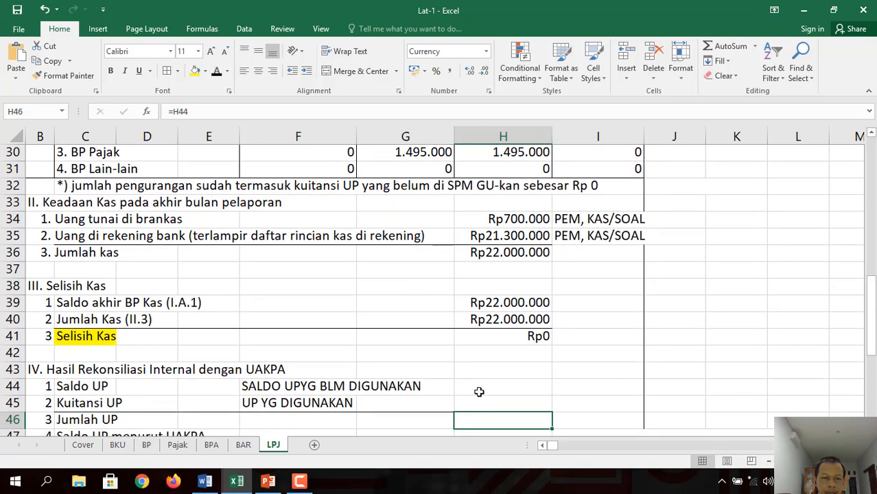
drag(473, 389, 572, 391)
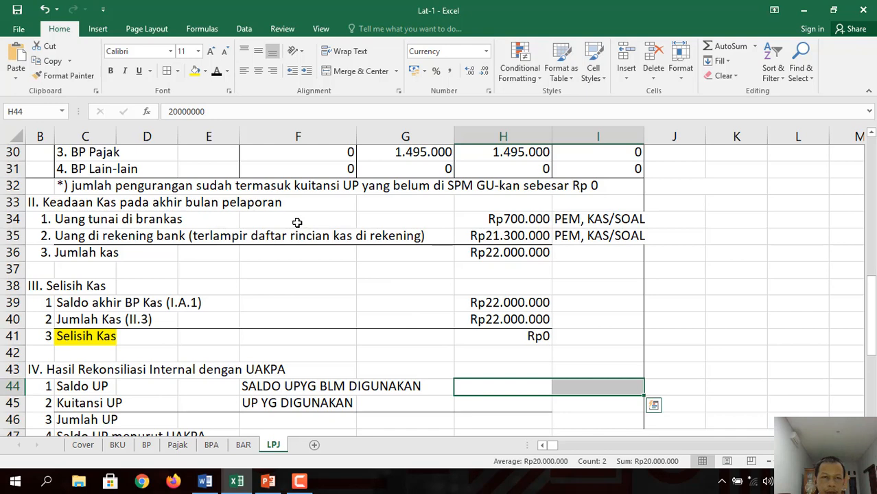
click(217, 72)
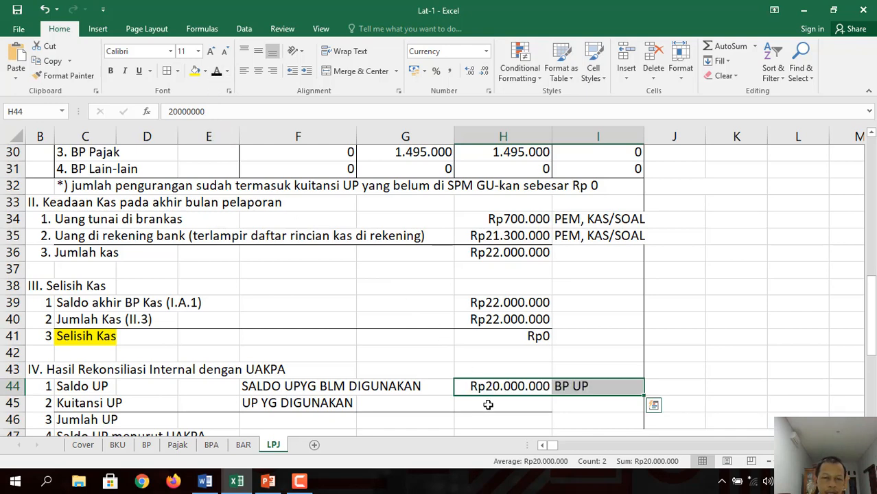
drag(487, 406, 564, 405)
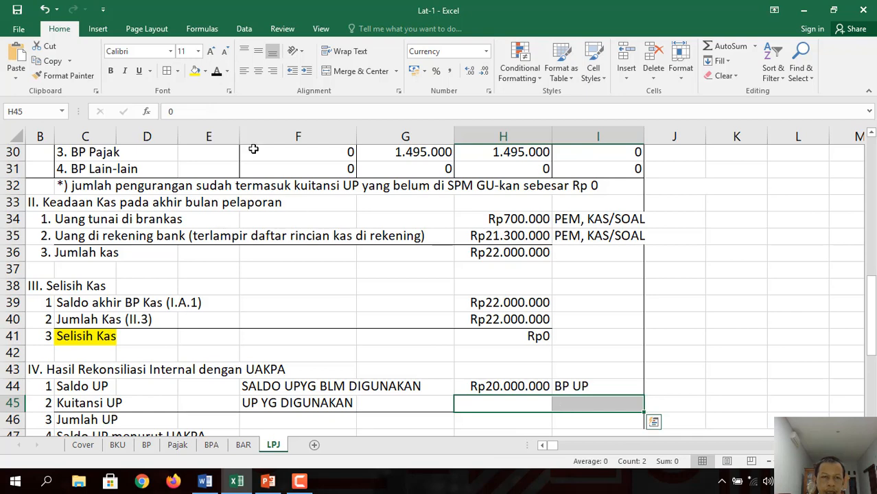
click(216, 72)
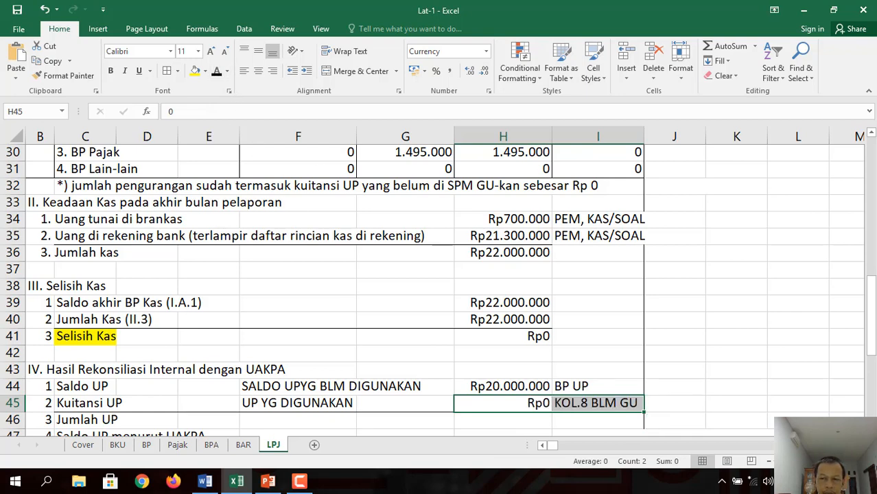
Step: Set the font of the Jumlah UP, Saldo UP menurut UAKPA and Selisih Pembukuan UP rows in H46:I48 to black
scroll(519, 374, down, 1)
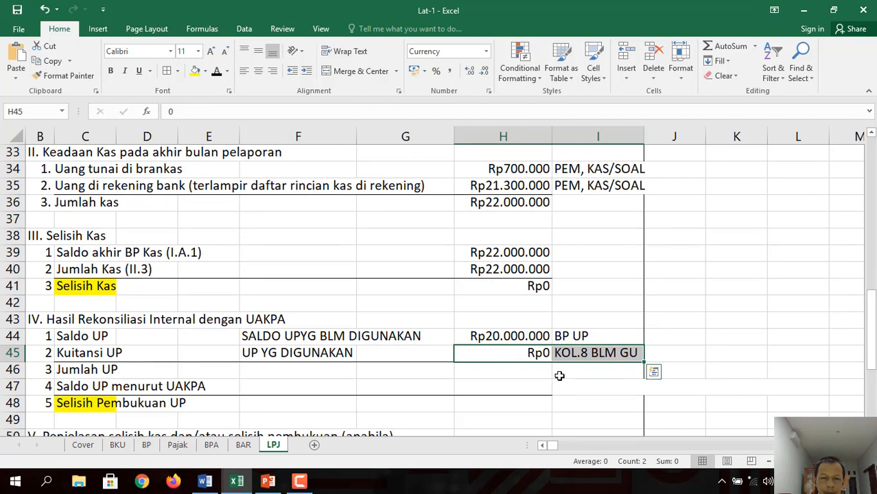
drag(520, 374, 583, 372)
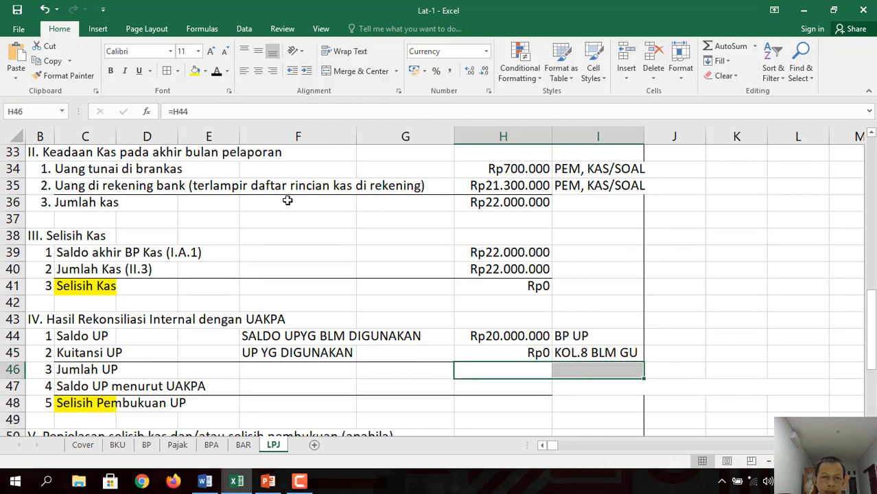
click(217, 73)
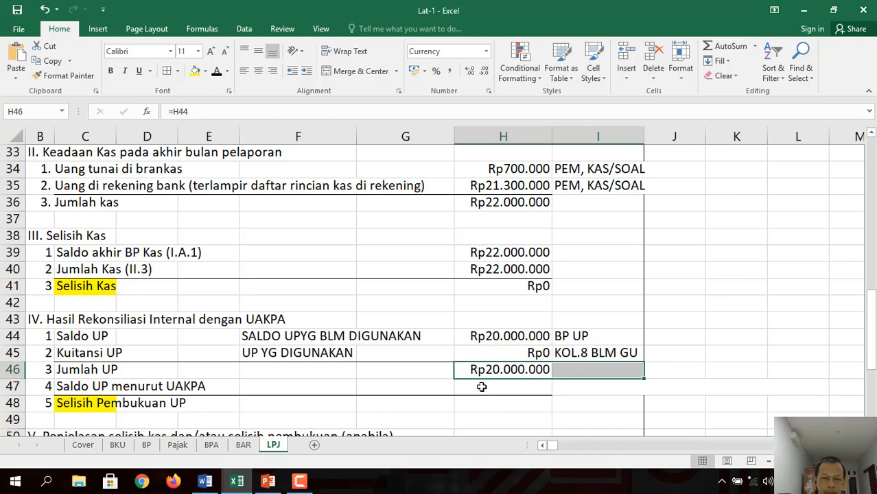
drag(482, 387, 563, 387)
key(ctrl+v)
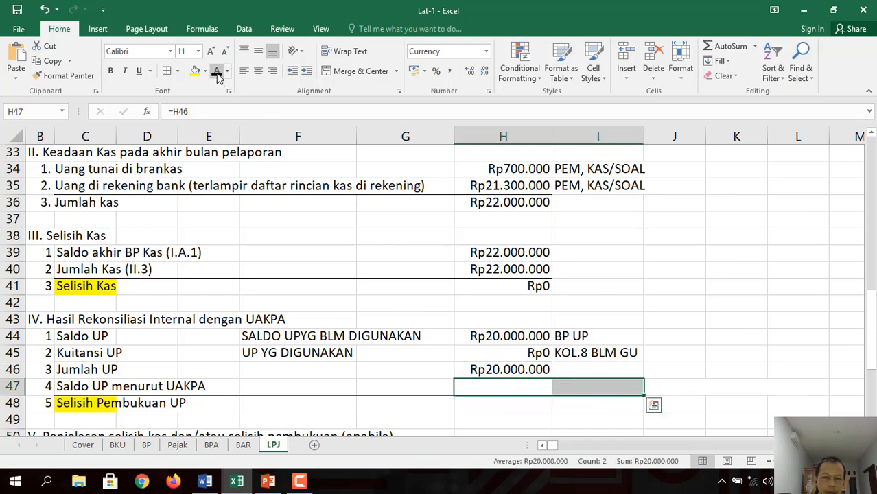
click(217, 73)
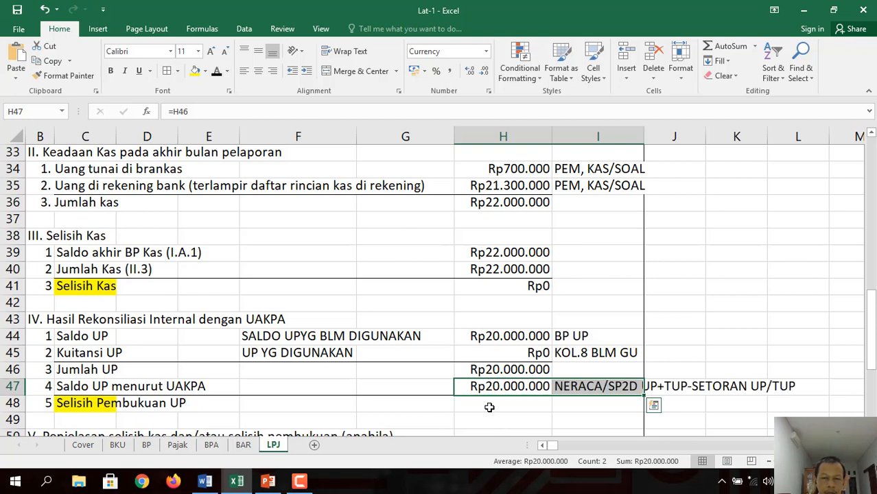
drag(485, 404, 579, 410)
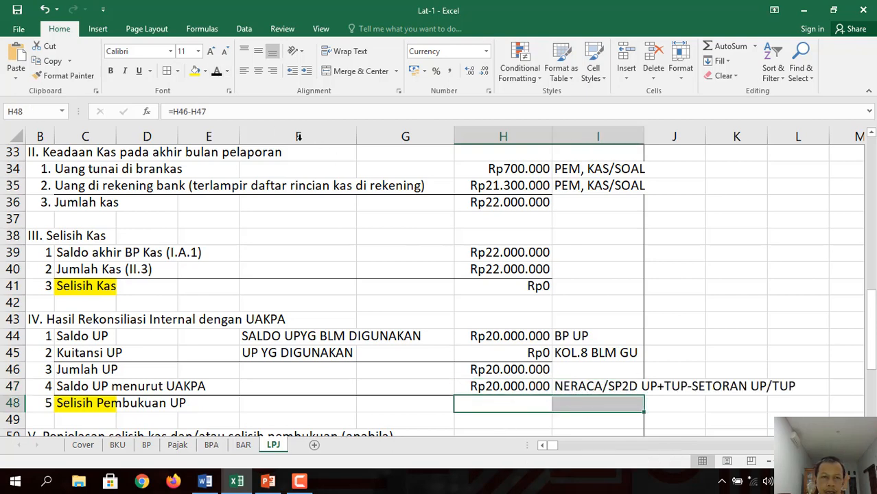
click(219, 74)
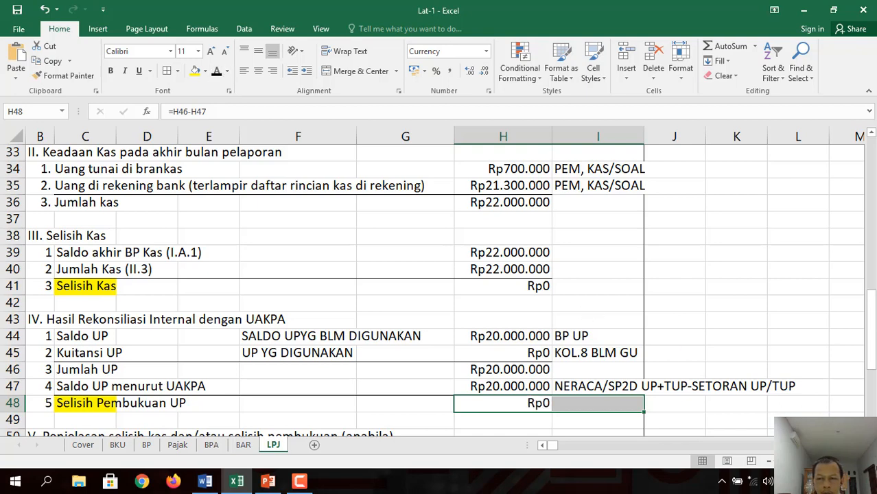
Step: Review section V's explanation of differences and the signature block of the LPJ report, and return to the BKU sheet
scroll(438, 291, down, 2)
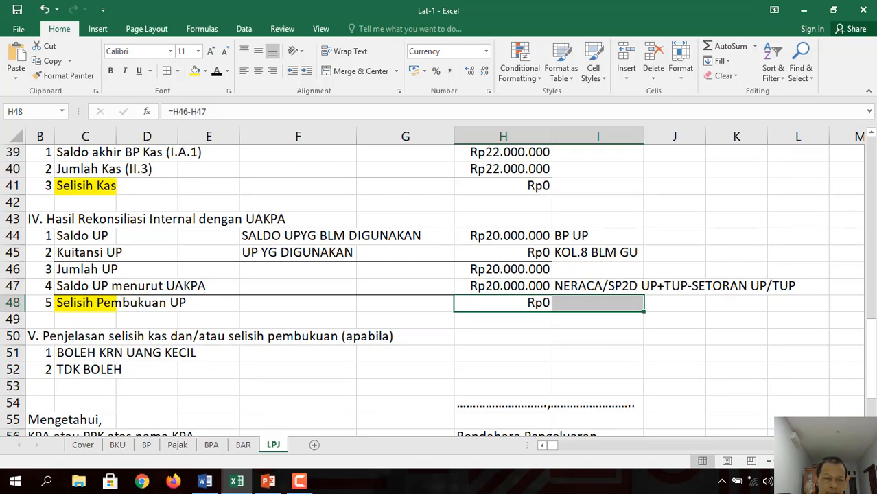
scroll(848, 313, down, 2)
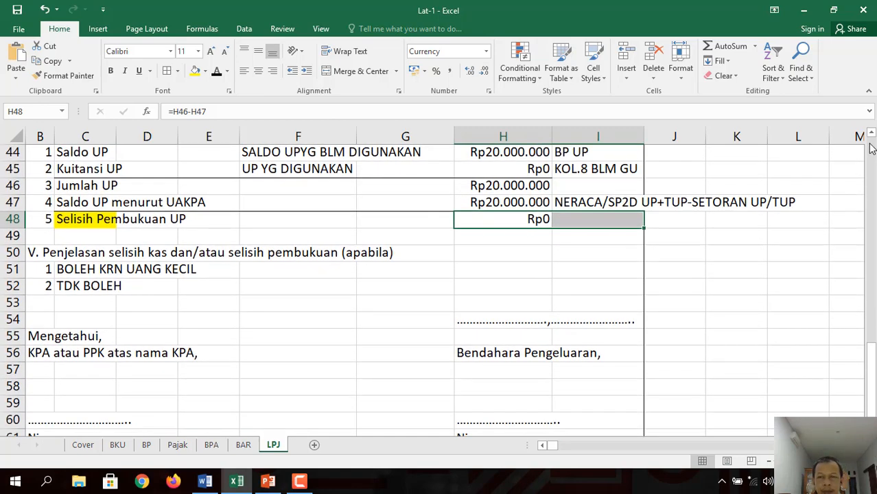
scroll(870, 145, up, 3)
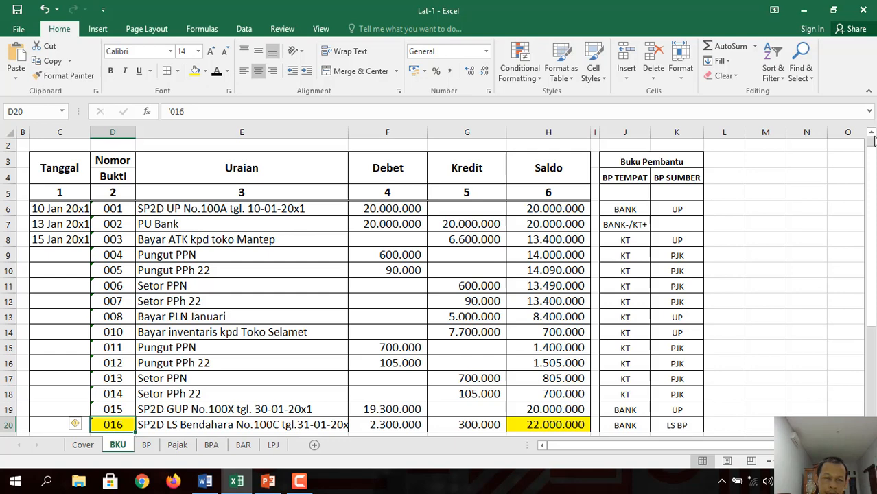